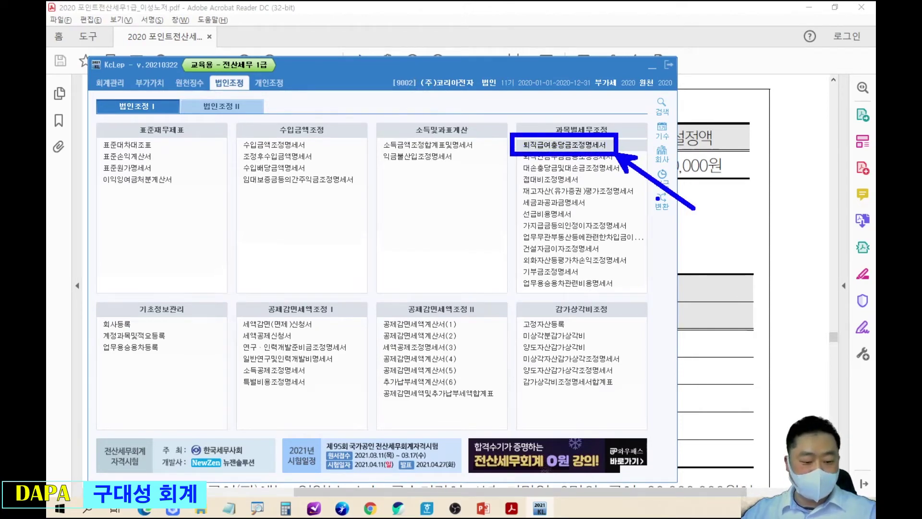
Open the 퇴직급여충당금조정명세서 form from the corporate tax adjustment list and reposition its window over the PDF.
click(606, 150)
drag(602, 66, 412, 92)
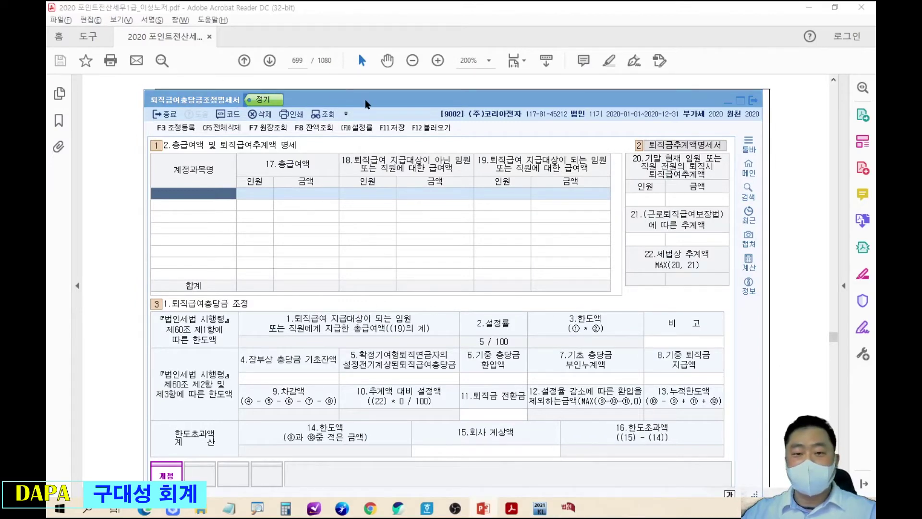
drag(362, 99, 375, 82)
mouse_move(150, 114)
mouse_down()
mouse_move(356, 235)
mouse_move(634, 286)
mouse_up()
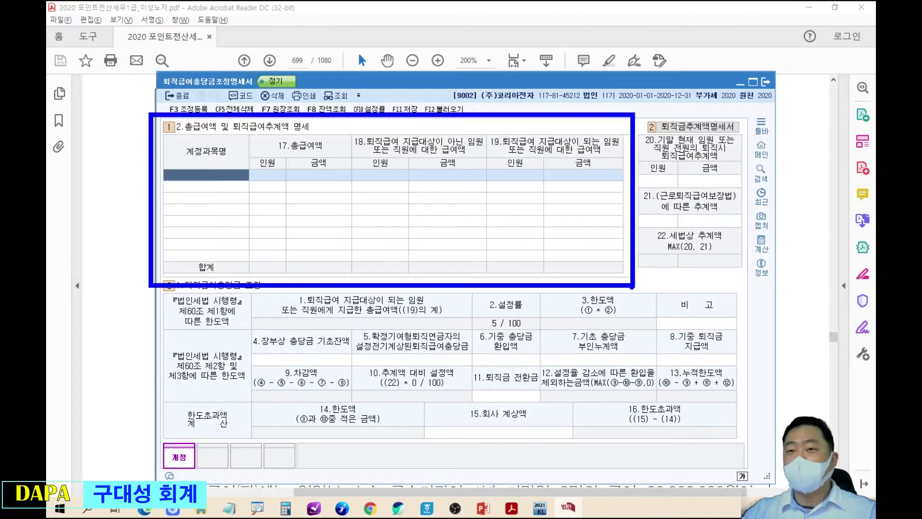
key(Escape)
Switch to the PDF and examine the (2) 급여내역 payroll table with its notes on employees under one year.
click(110, 219)
scroll(291, 262, down, 4)
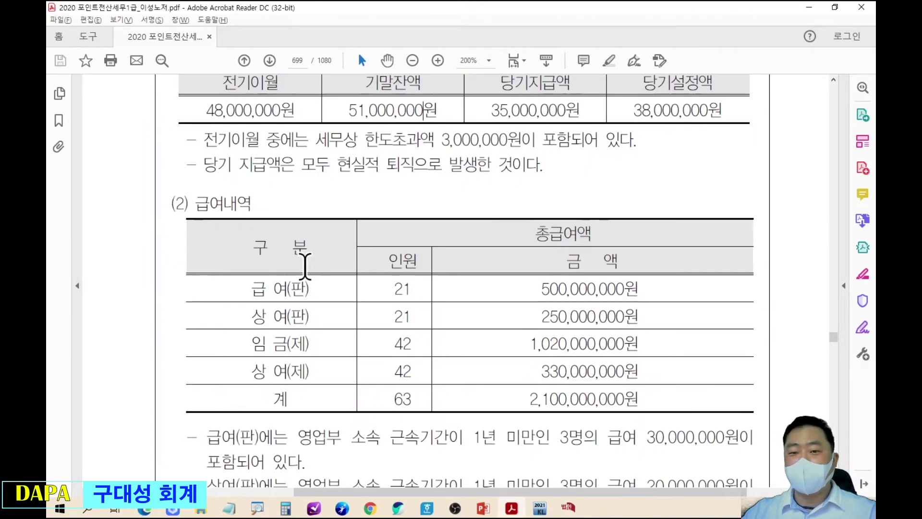
mouse_move(150, 128)
mouse_down()
mouse_move(552, 317)
mouse_move(752, 357)
mouse_up()
key(Escape)
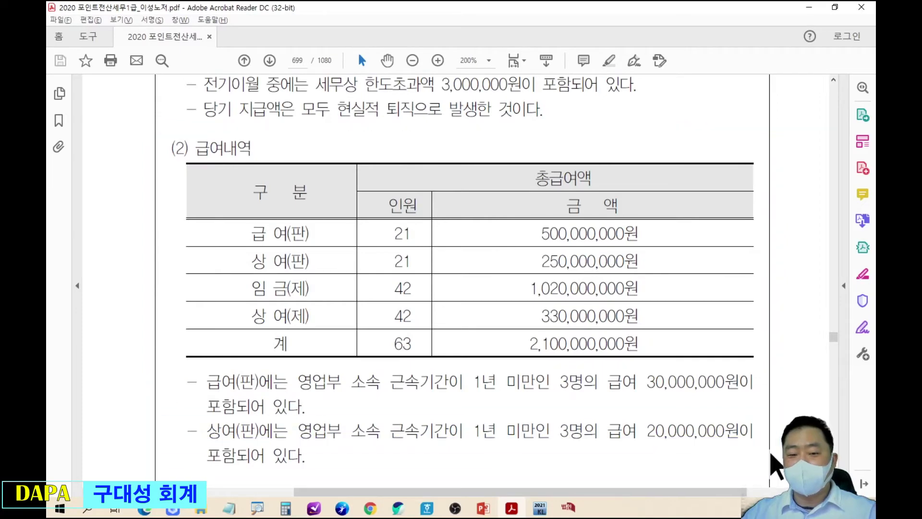
scroll(769, 453, down, 3)
scroll(768, 452, up, 1)
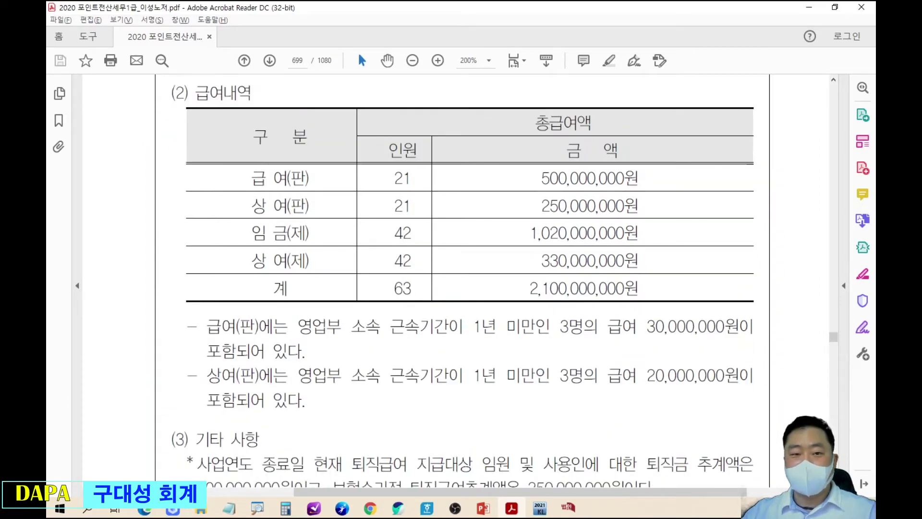
mouse_move(150, 70)
mouse_down()
mouse_move(628, 442)
mouse_move(740, 447)
mouse_move(769, 435)
mouse_up()
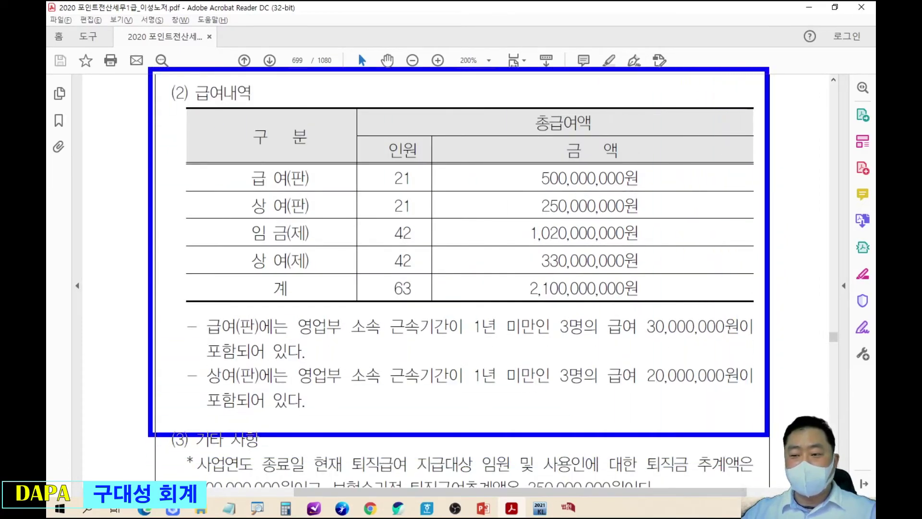
key(Escape)
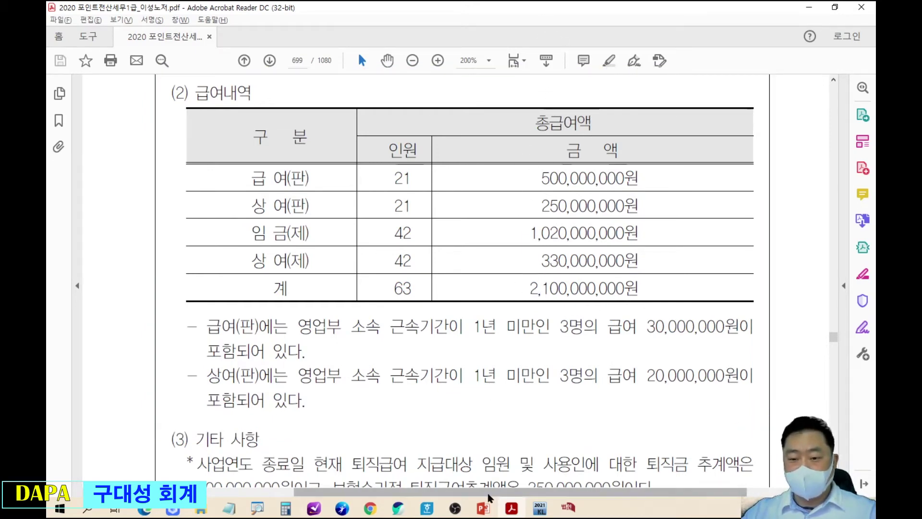
Switch back to KcLep, move the form below the payroll table, and enter account 0801 급여(판) in the first row.
click(568, 508)
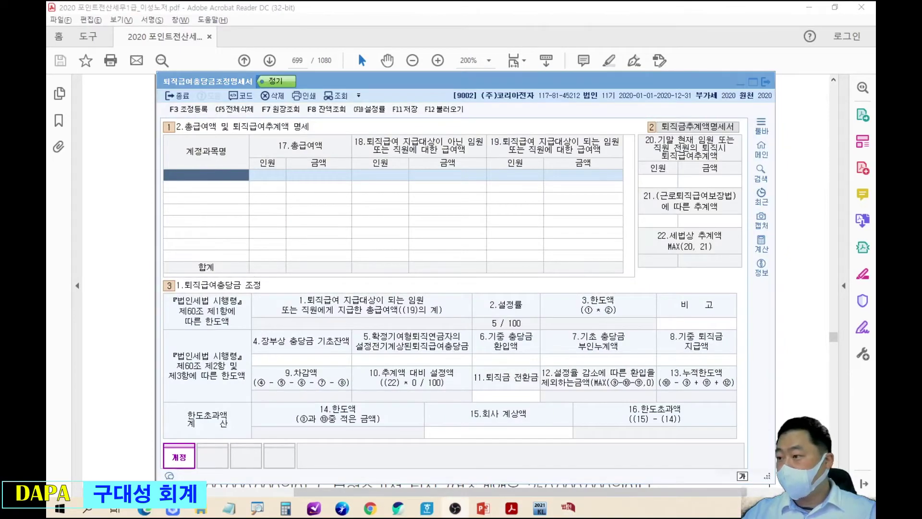
drag(565, 87, 614, 233)
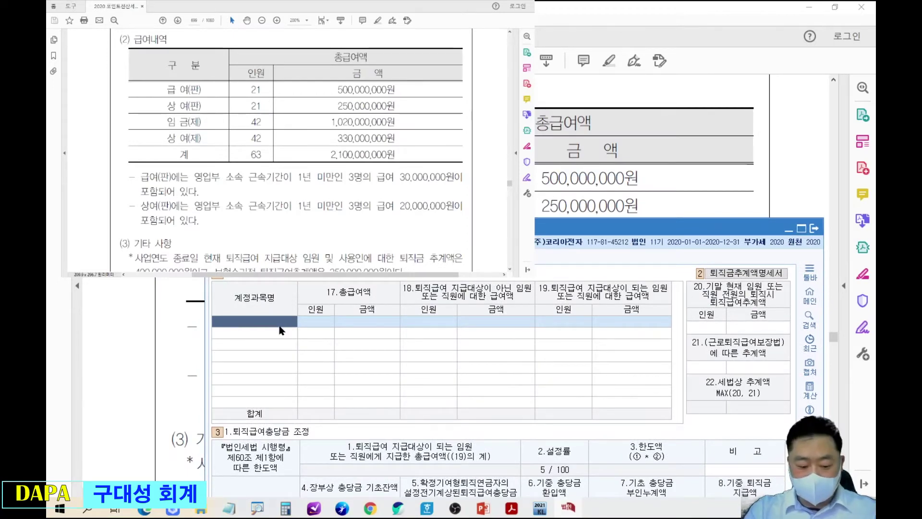
key(F2)
text(급여)
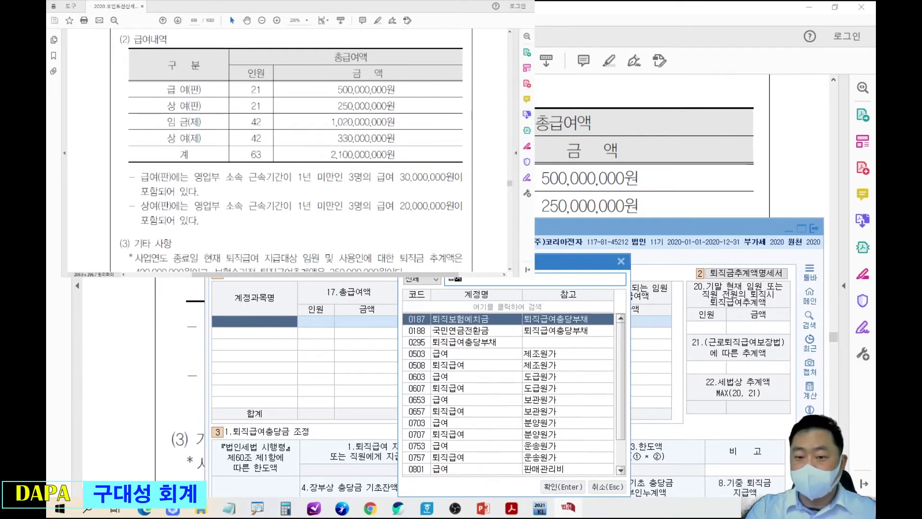
key(Up)
key(Up)
key(Up)
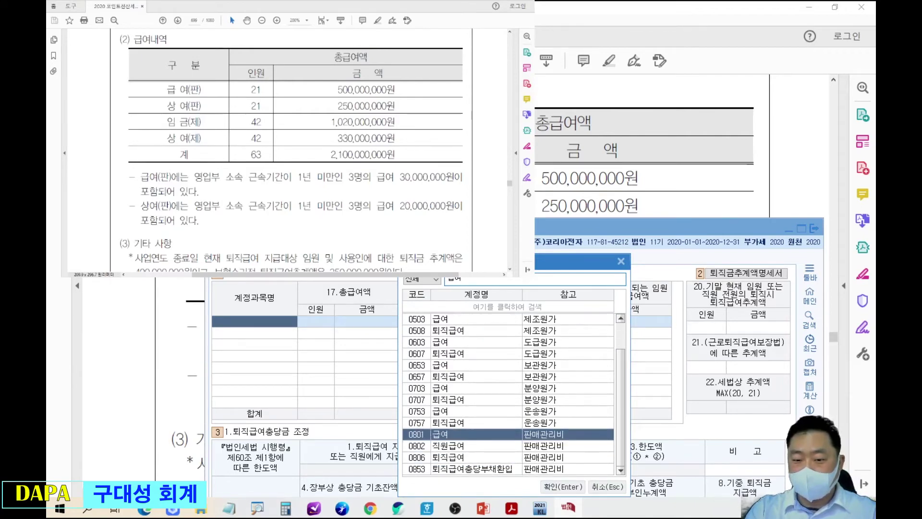
key(Return)
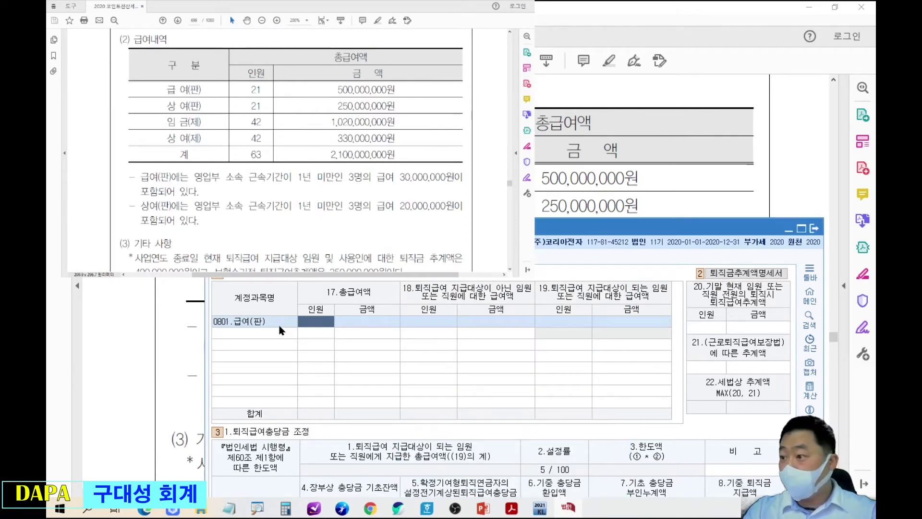
Set the 17.총급여액 headcount of 급여(판) to 21 and its amount to 500,000,000.
text(21)
key(Return)
text(500000000)
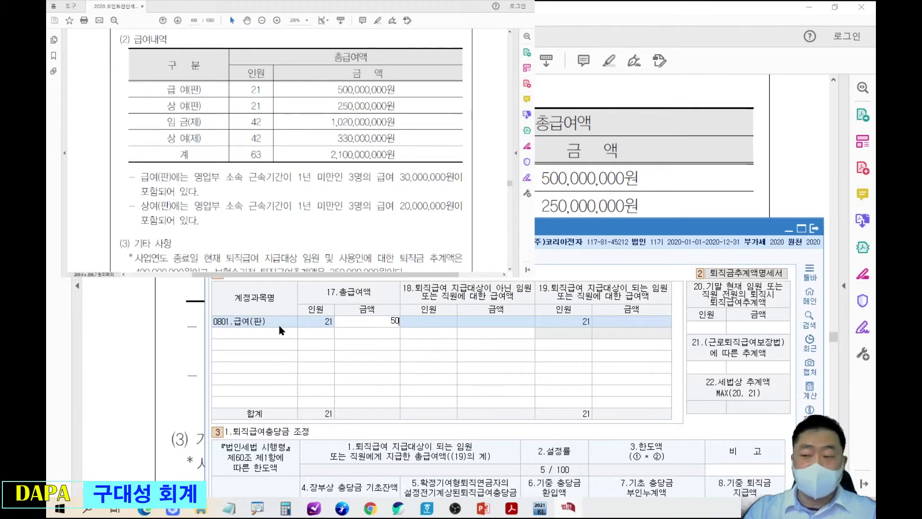
key(Return)
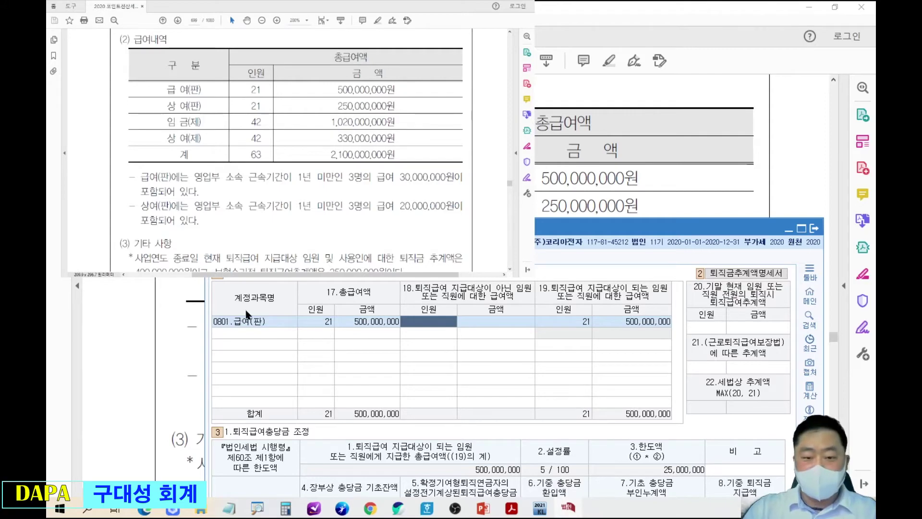
Add the selling and administrative bonus account 0803 상여금(판) in the second row.
key(Down)
key(F2)
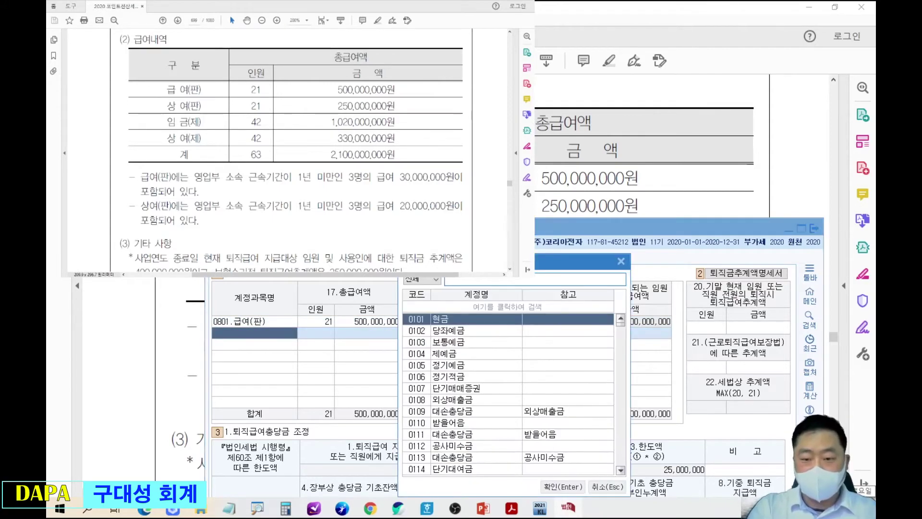
text(상여)
key(Down)
key(Down)
key(Down)
key(Down)
key(Down)
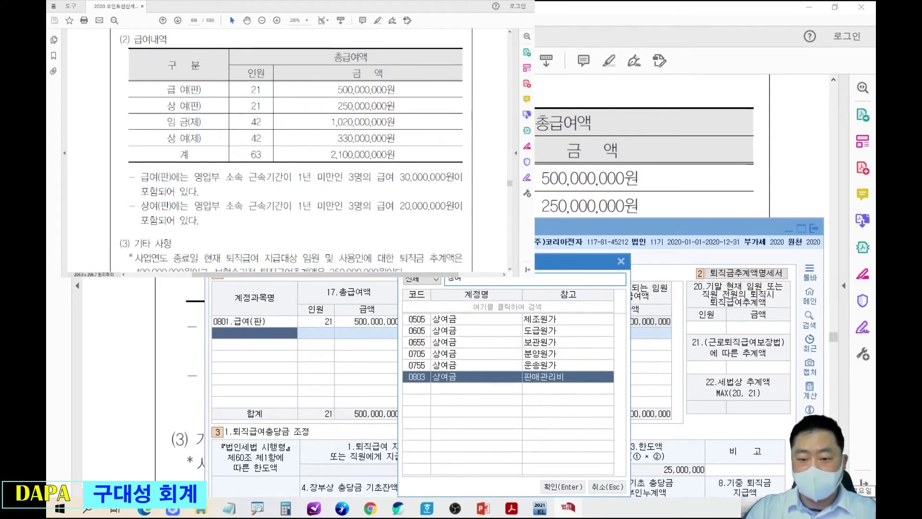
key(Return)
Set the 17.총급여액 headcount of 상여금(판) to 21 and its amount to 250,000,000, leaving the 18번 columns blank.
text(21)
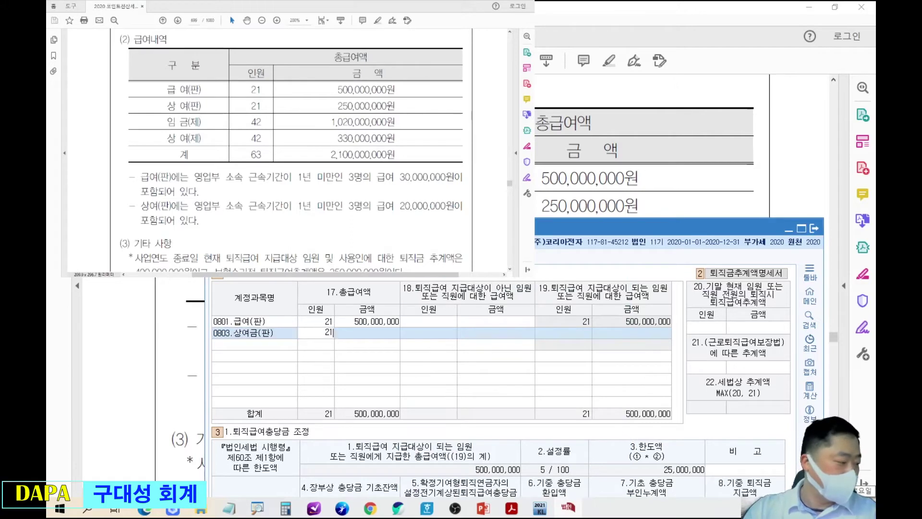
key(Return)
text(250000000)
key(Return)
key(Return)
key(Return)
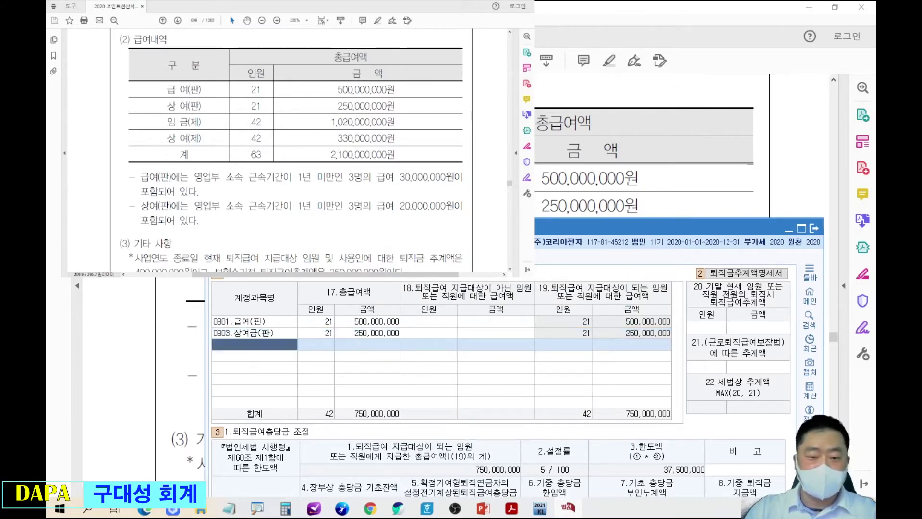
Add account 0504 임금(제) in the third row with 42 people and total pay of 1,020,000,000.
text(임금)
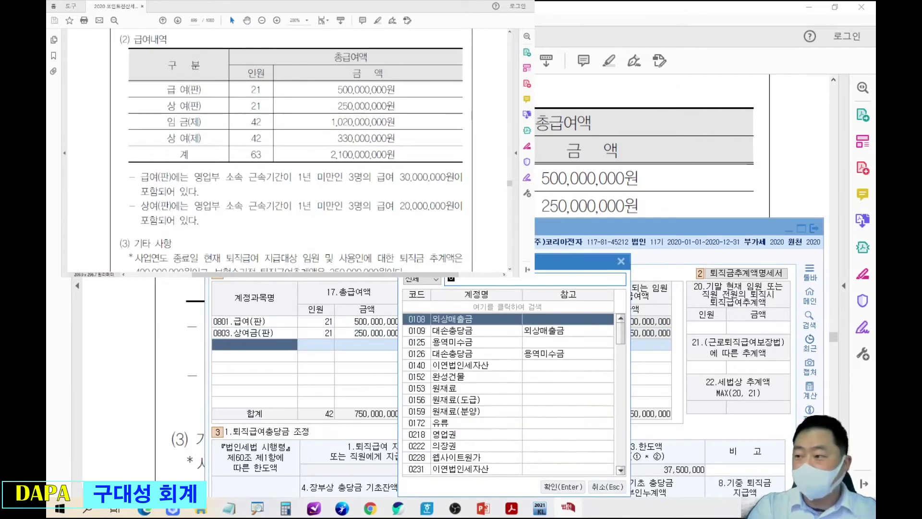
key(Return)
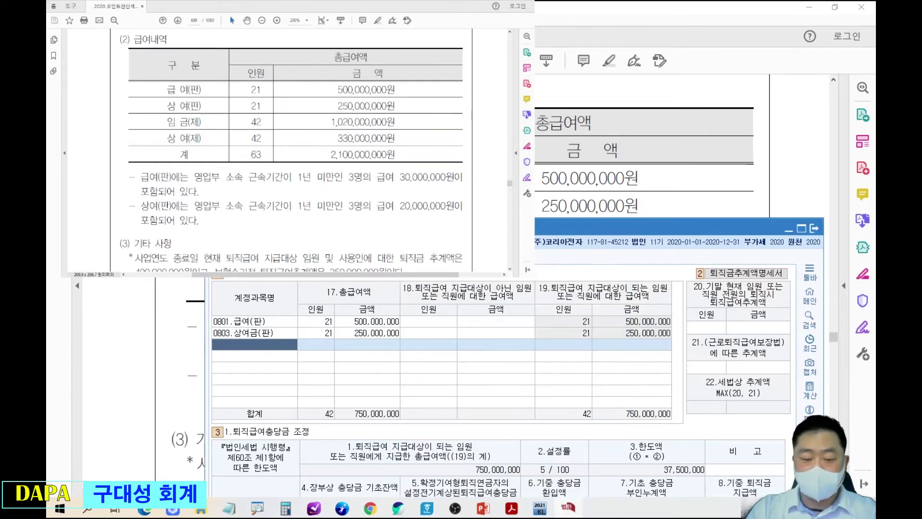
text(42)
key(Return)
text(1,020,000,000)
key(Return)
key(Return)
key(Return)
Add account 0505 상여금(제) in the fourth row with 42 people and total pay of 330,000,000.
text(상여)
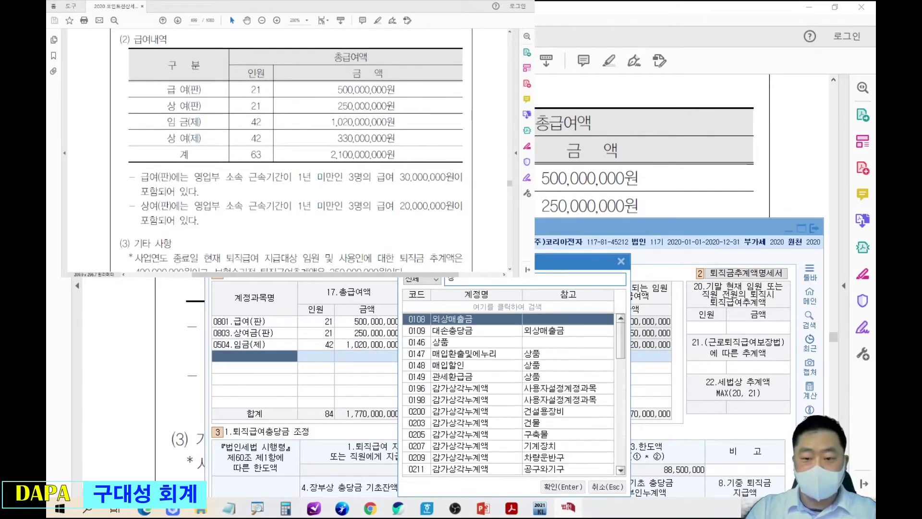
key(Return)
text(42)
key(Return)
text(330000000)
key(Return)
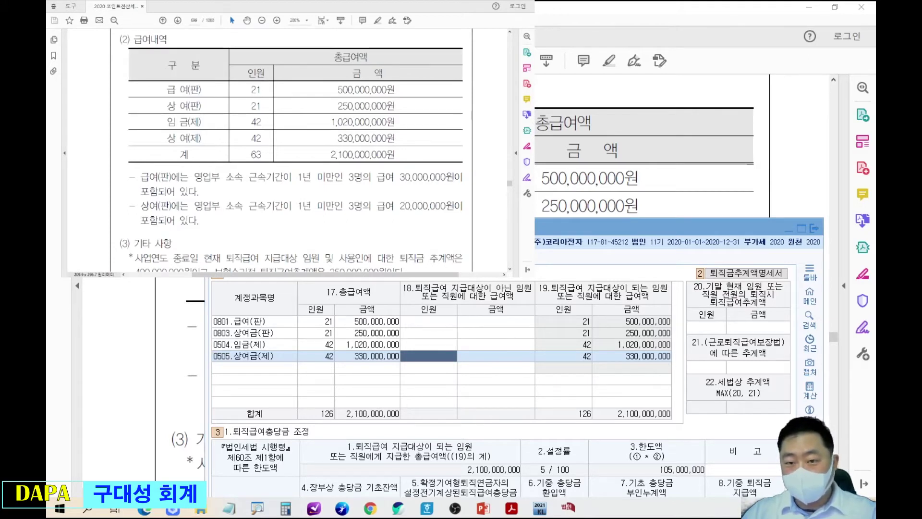
key(alt+Tab)
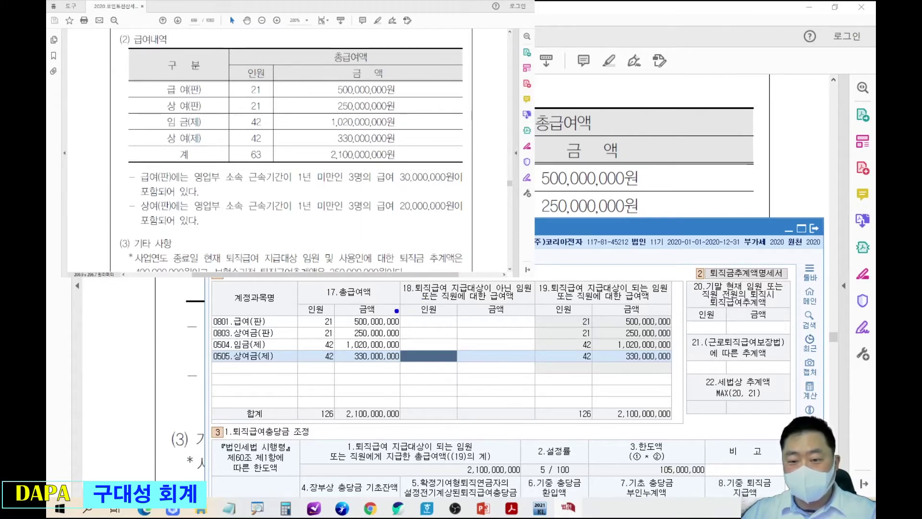
drag(295, 277, 398, 391)
mouse_move(407, 306)
mouse_down()
mouse_move(415, 300)
mouse_move(495, 368)
mouse_move(531, 307)
mouse_move(569, 312)
mouse_move(569, 329)
mouse_move(641, 262)
mouse_move(586, 380)
mouse_move(567, 310)
mouse_up()
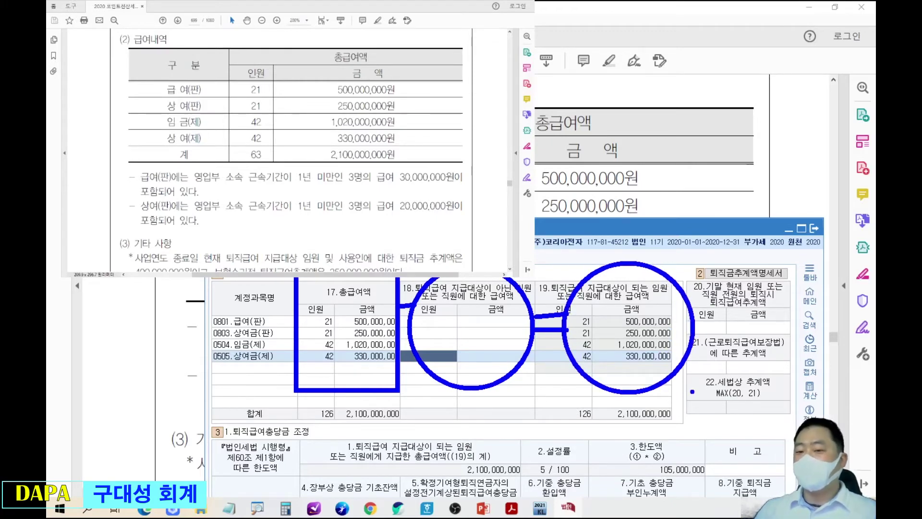
mouse_move(545, 299)
mouse_down()
mouse_move(560, 319)
mouse_move(549, 354)
mouse_up()
drag(470, 303, 473, 278)
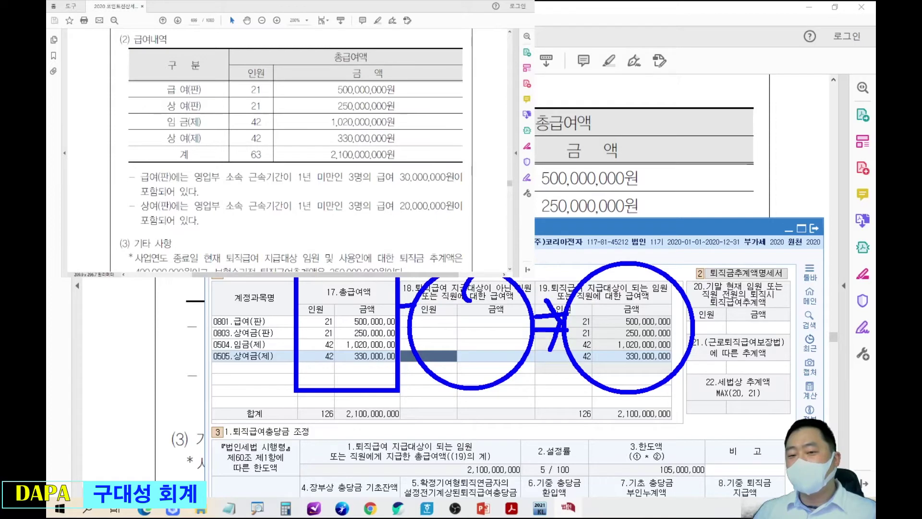
mouse_move(358, 312)
mouse_down()
mouse_move(336, 281)
mouse_move(346, 318)
mouse_move(385, 283)
mouse_up()
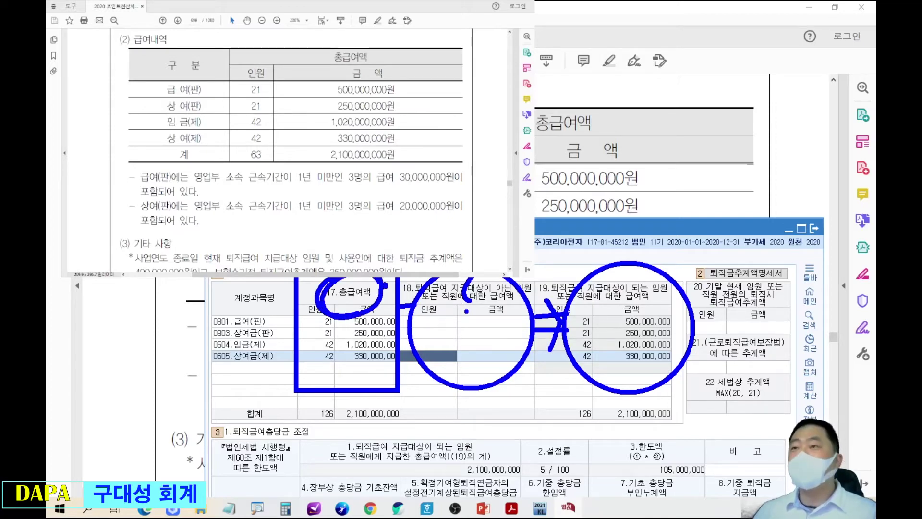
key(e)
mouse_move(432, 320)
mouse_down()
mouse_move(405, 277)
mouse_move(444, 333)
mouse_up()
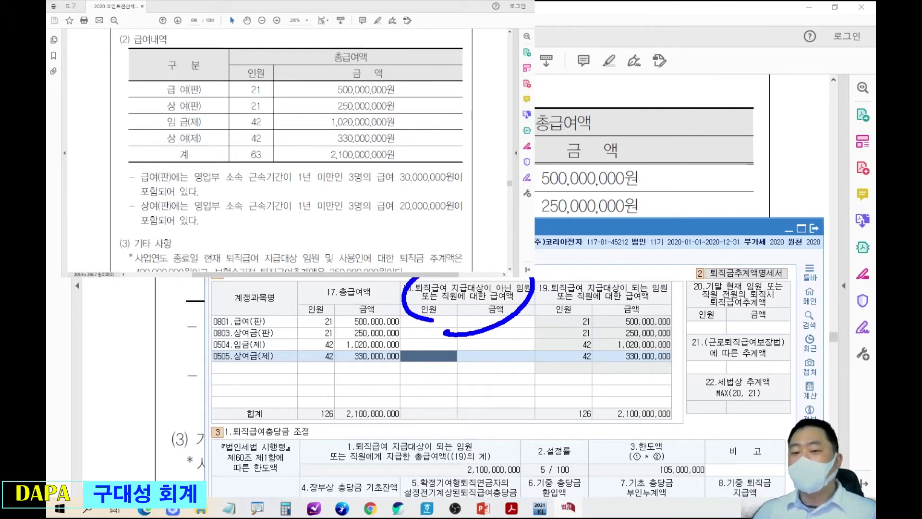
Switch to the PDF and examine the severance pay estimates listed under (3) 기타 사항.
click(203, 110)
scroll(202, 109, down, 5)
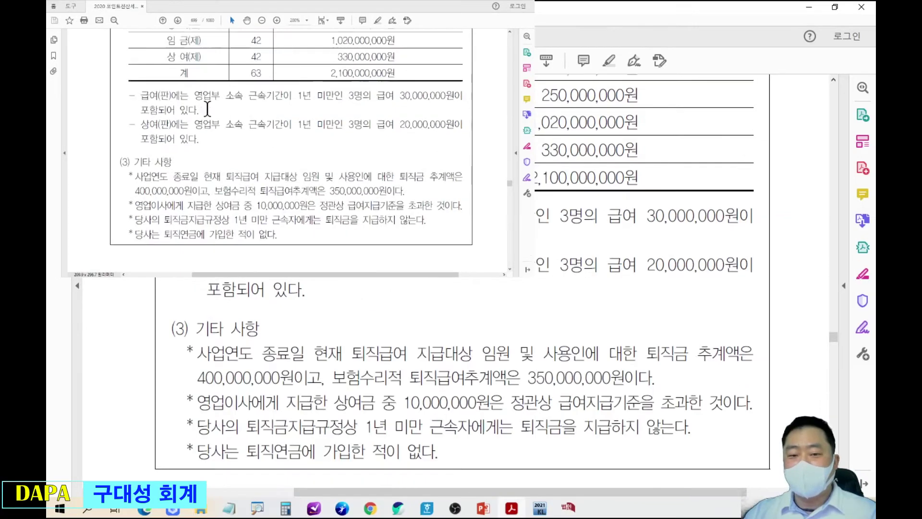
scroll(153, 96, down, 2)
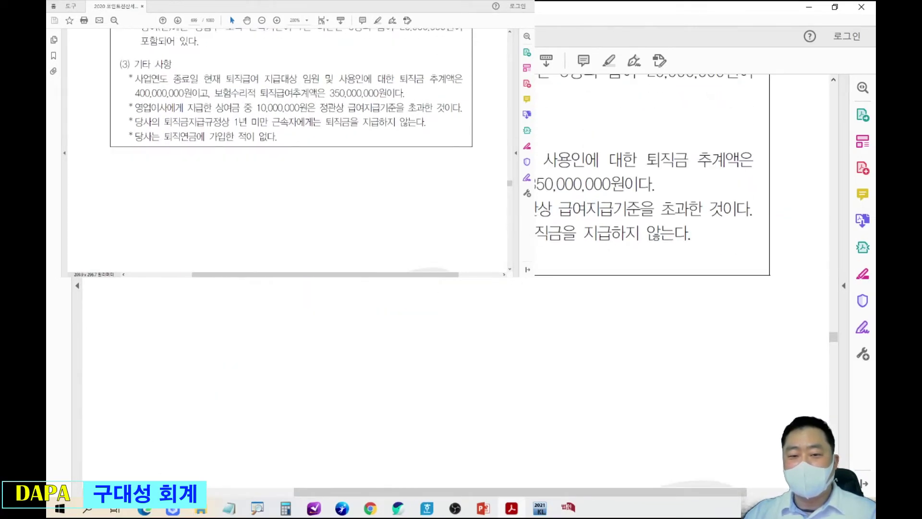
drag(161, 122, 772, 312)
scroll(314, 155, down, 1)
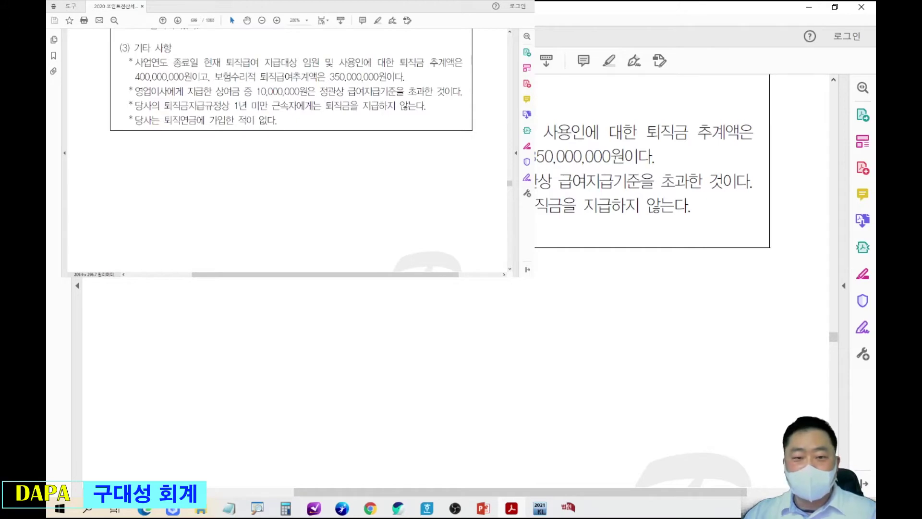
drag(534, 114, 764, 174)
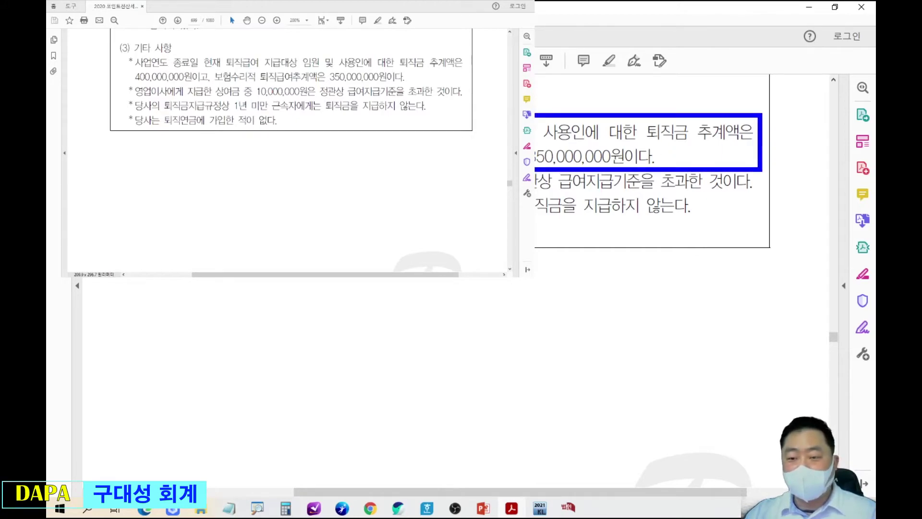
Switch back to KcLep, move the form clear of the problem text, and select the amount for item 20 퇴직급여추계액.
key(alt+Tab)
drag(644, 234, 585, 266)
click(689, 359)
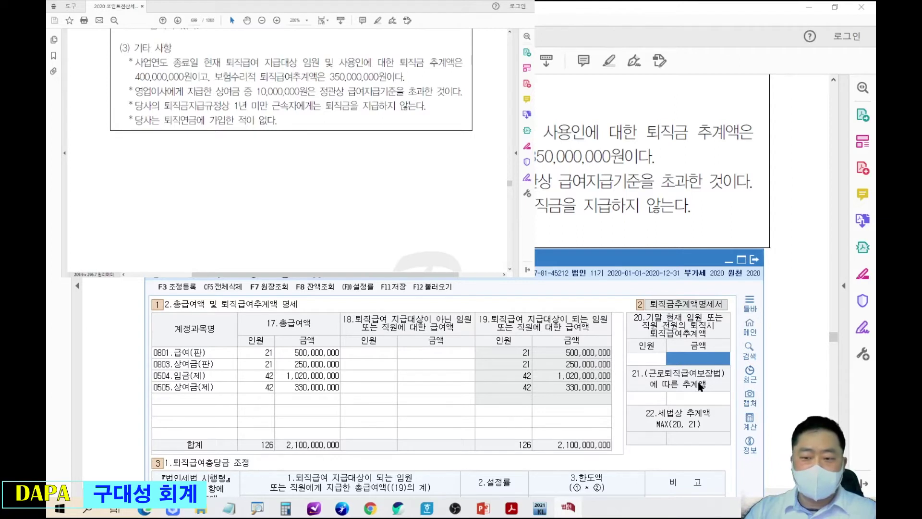
text(30000000)
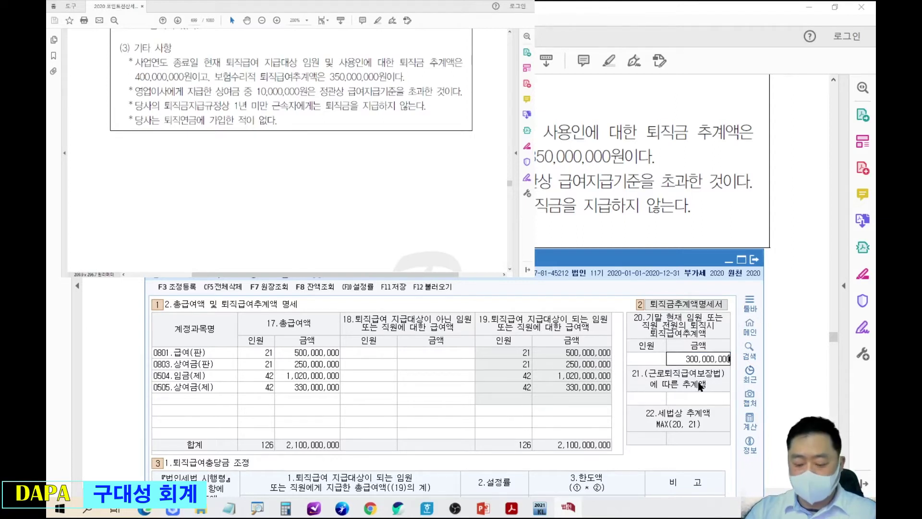
key(BackSpace)
key(BackSpace)
key(BackSpace)
key(BackSpace)
key(BackSpace)
key(BackSpace)
key(BackSpace)
key(BackSpace)
Set the item 20 퇴직급여추계액 amount to 400,000,000 and advance to the item 21 amount.
text(400,000,000)
key(Return)
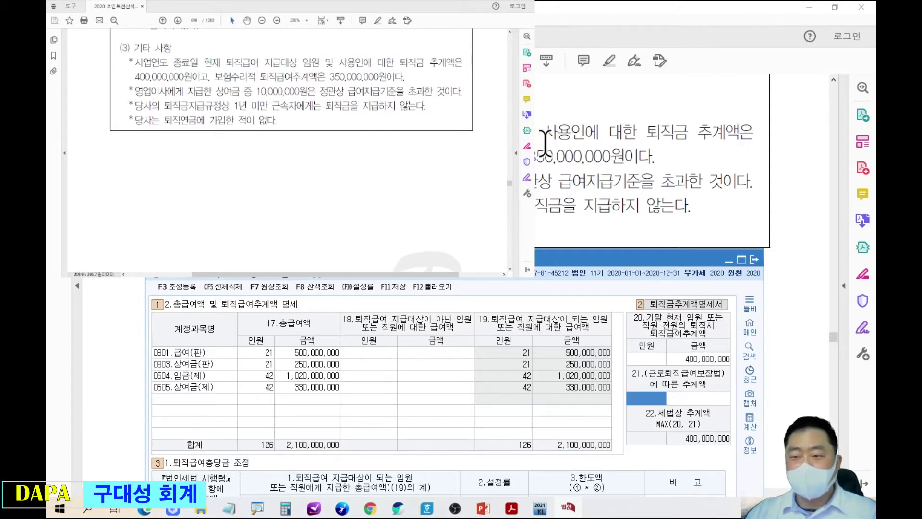
key(Return)
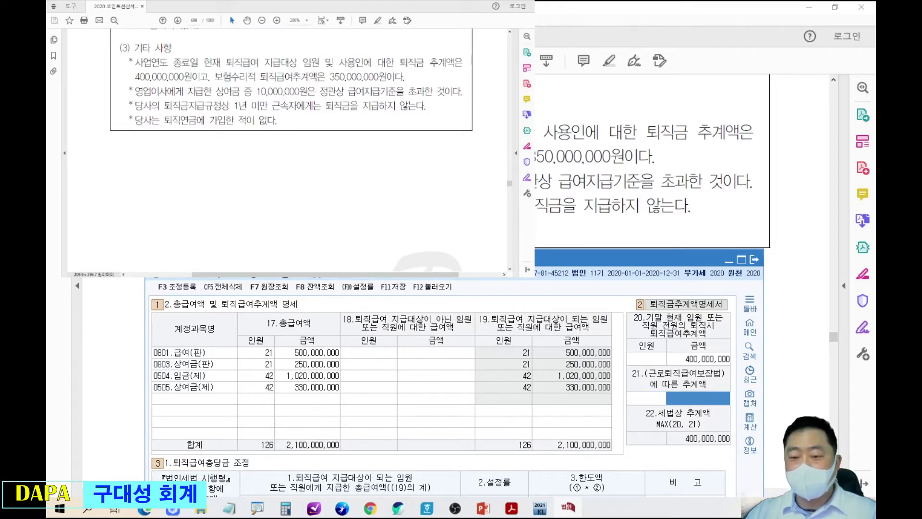
Set the item 21 amount, the estimate under 근로퇴직급여보장법, to 350,000,000.
text(350000000)
key(Return)
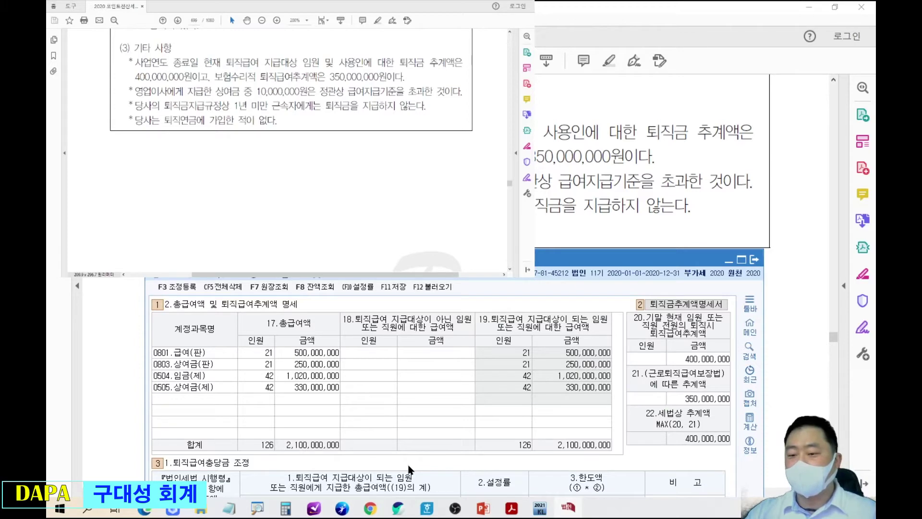
mouse_move(659, 421)
mouse_down()
mouse_move(729, 451)
mouse_move(657, 422)
mouse_up()
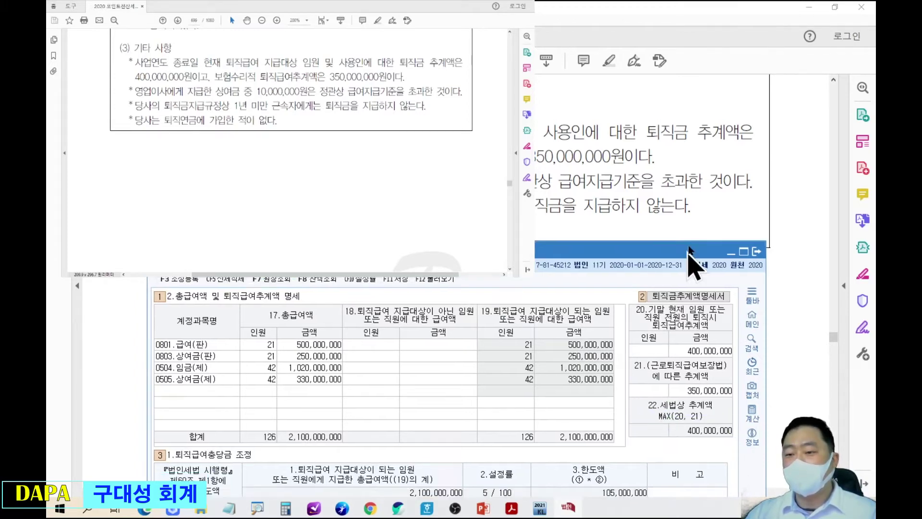
Reposition the form and examine how the item 19 total and the 설정률 feed the item 3 한도액 in section 3.
drag(694, 261, 727, 66)
mouse_move(695, 220)
mouse_down()
mouse_move(784, 262)
mouse_move(695, 263)
mouse_move(483, 370)
mouse_up()
drag(405, 350, 493, 400)
key(Escape)
mouse_move(583, 59)
mouse_down()
mouse_move(563, 238)
mouse_move(564, 212)
mouse_up()
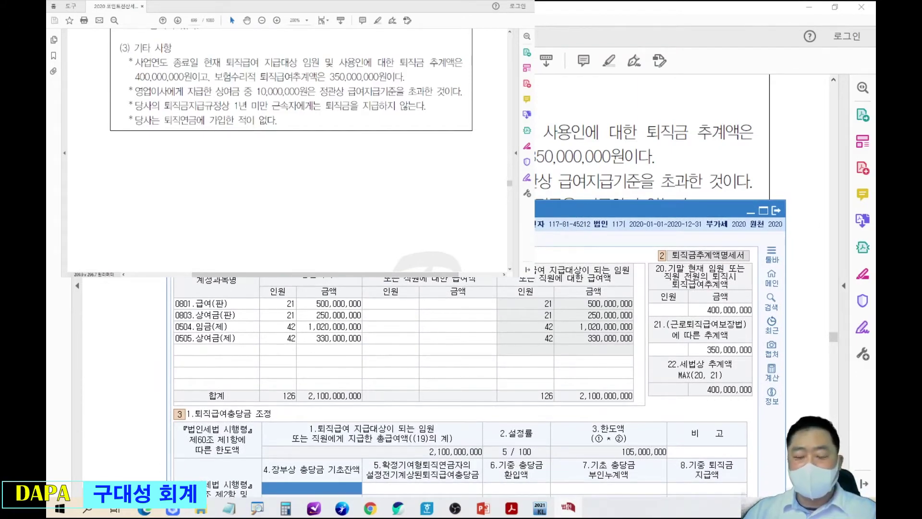
mouse_move(565, 211)
mouse_down()
mouse_move(565, 58)
mouse_move(565, 184)
mouse_move(585, 74)
mouse_up()
drag(574, 253, 682, 298)
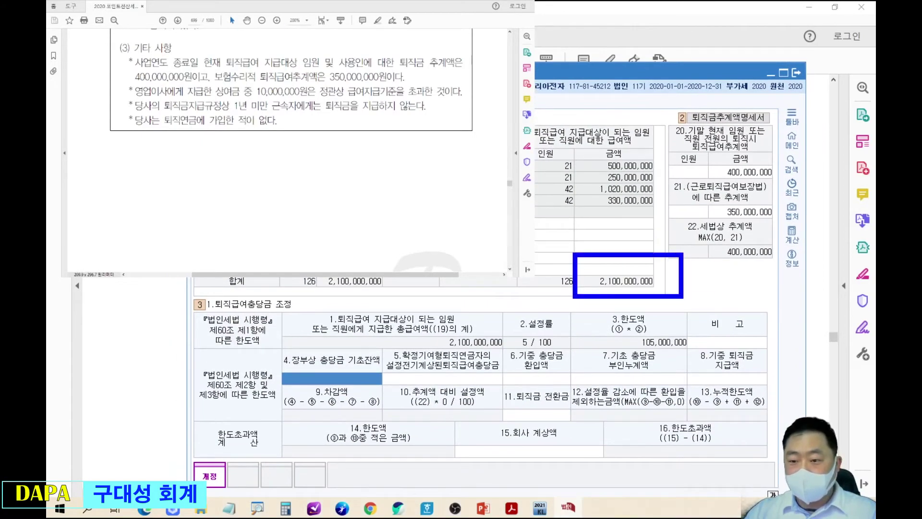
drag(579, 292, 486, 330)
mouse_move(408, 307)
mouse_down()
mouse_move(501, 343)
mouse_move(507, 361)
mouse_move(565, 352)
mouse_move(603, 331)
mouse_move(622, 328)
mouse_move(619, 338)
mouse_up()
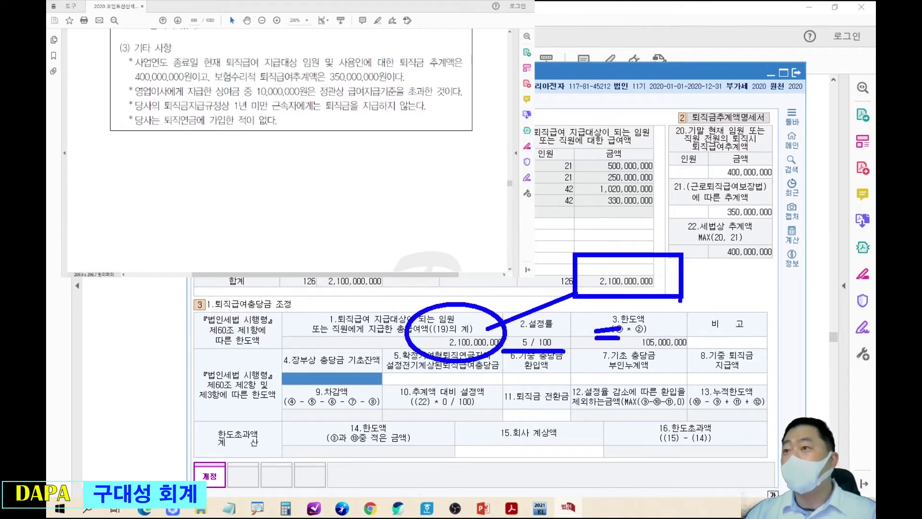
key(Escape)
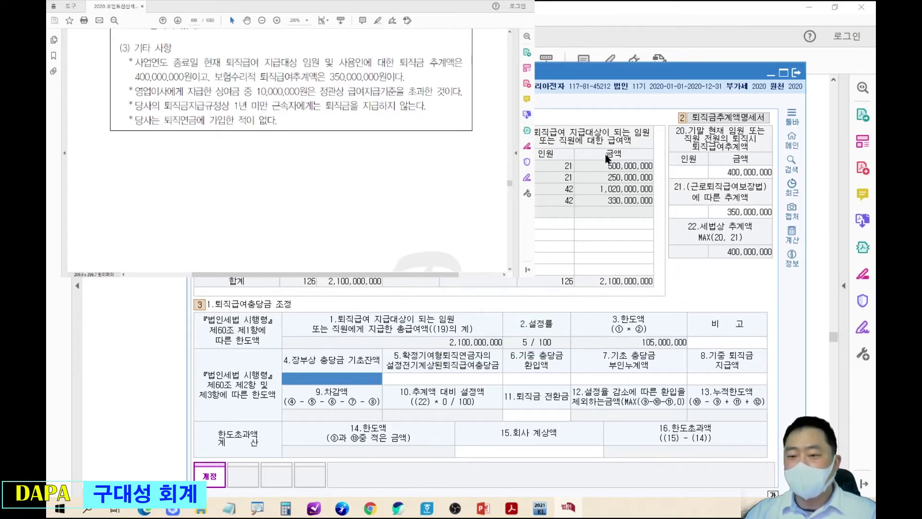
Try entering 1 person and 10,000,000 under item 18 for 0803 상여금(판), following the PDF note on the sales director's excess bonus.
drag(627, 78, 609, 207)
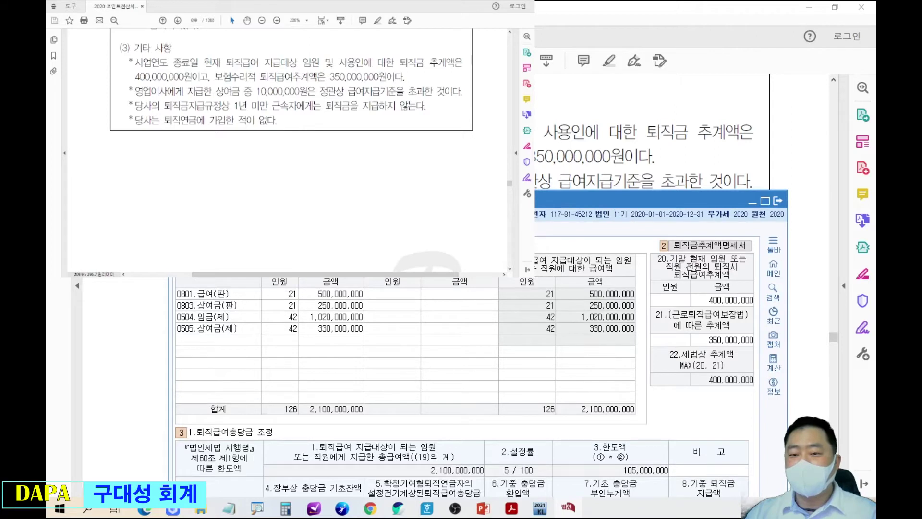
mouse_move(574, 160)
mouse_down()
mouse_move(564, 189)
mouse_move(624, 195)
mouse_move(566, 160)
mouse_up()
drag(663, 195, 699, 194)
key(Escape)
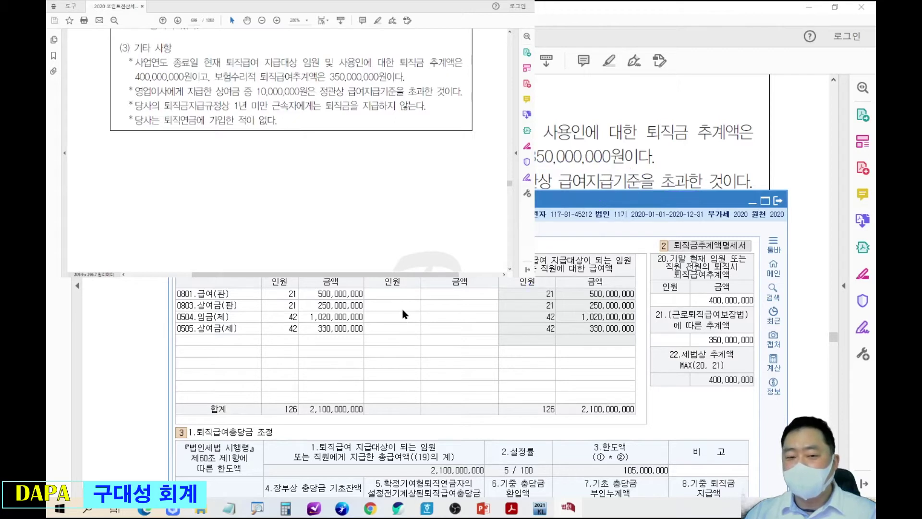
click(394, 303)
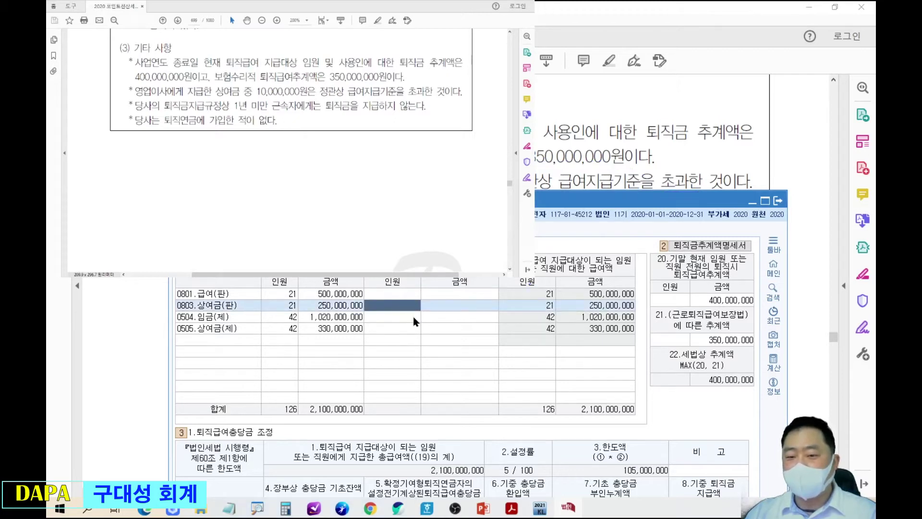
text(1)
key(Return)
text(10000000)
key(Return)
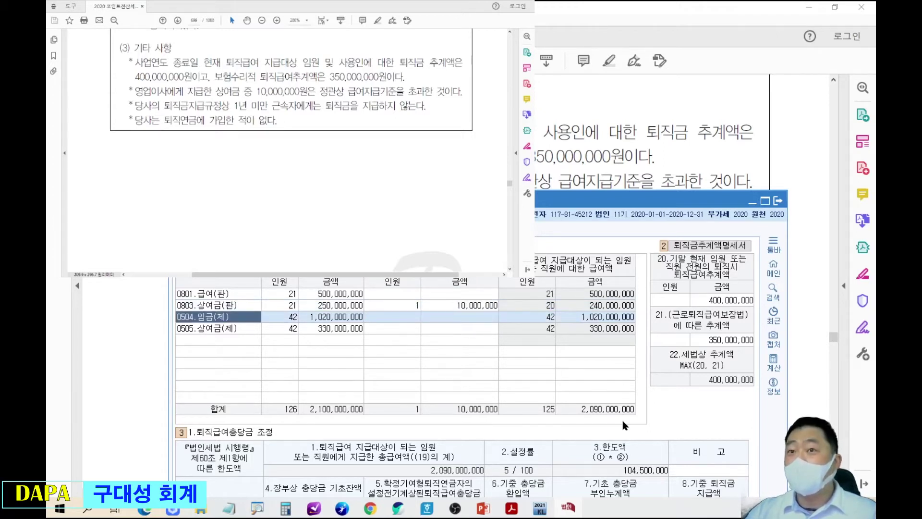
Clear the item 18 headcount and amount in the 0803 상여금(판) row.
click(407, 306)
text(0)
click(440, 304)
text(0)
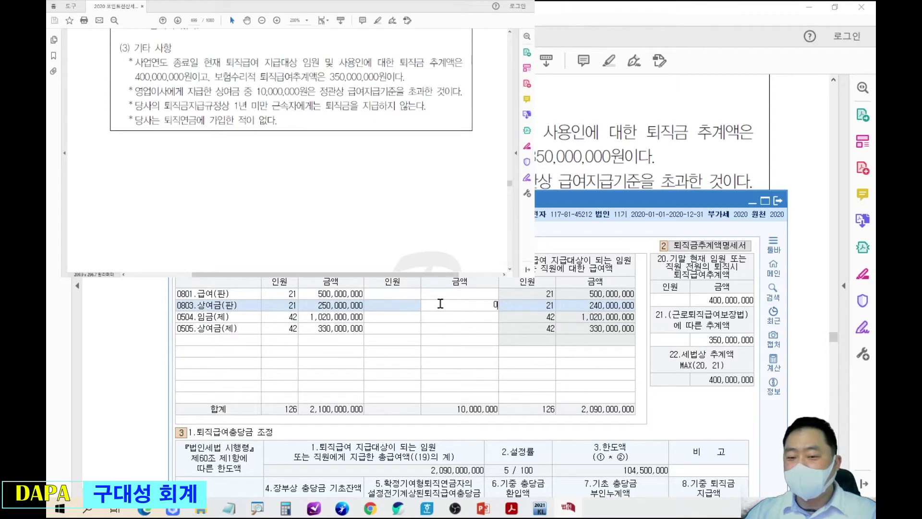
key(Return)
Set the item 17 total pay of 0803 상여금(판) to 240,000,000.
click(344, 308)
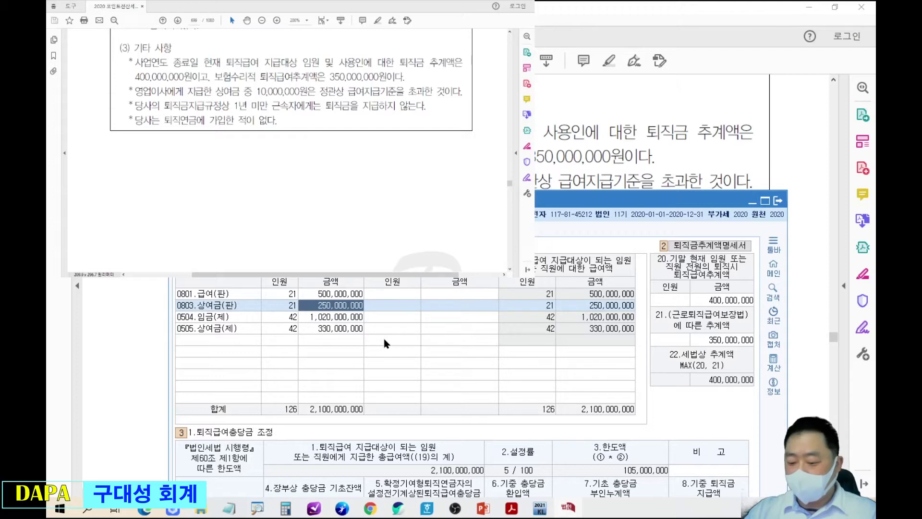
text(240000000)
key(Return)
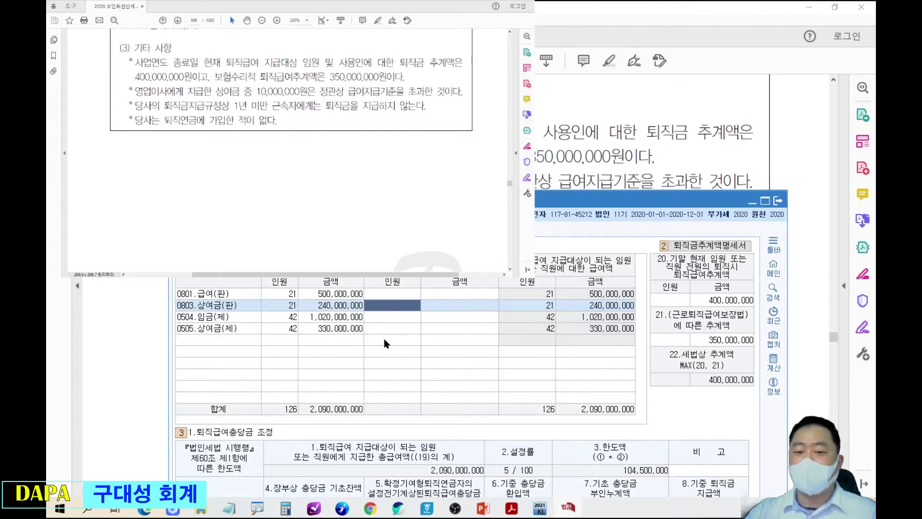
Register 임원상여금한도초과 for 10,000,000 with 상여 disposition under 익금산입 및 손금불산입 in 조정 등록, and return to the form.
key(F3)
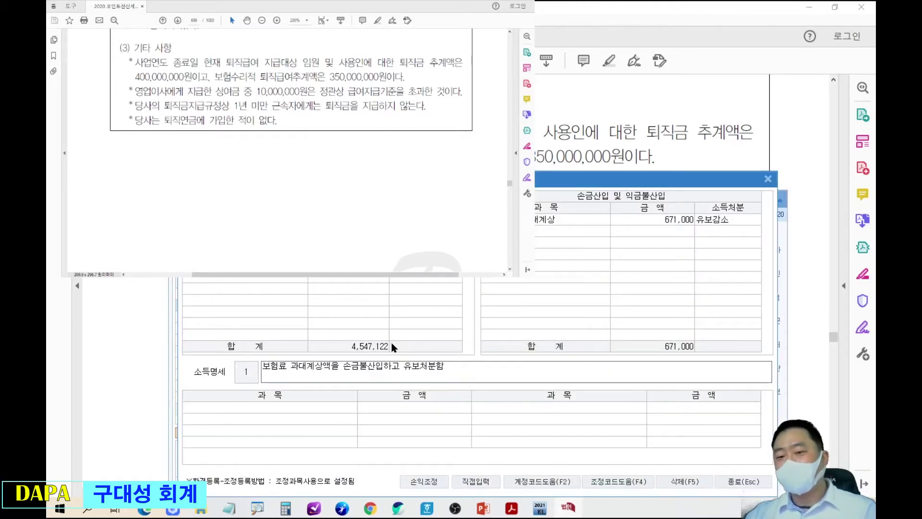
click(246, 275)
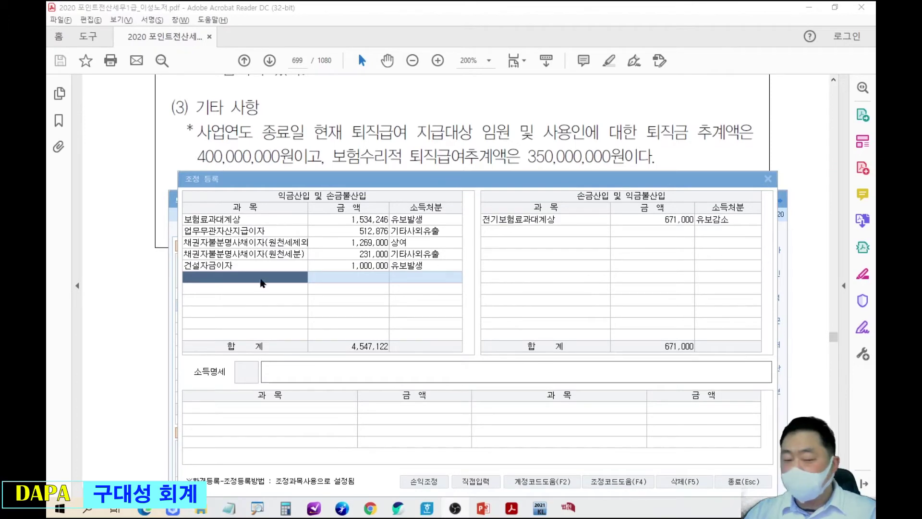
click(264, 285)
text(임)
key(Return)
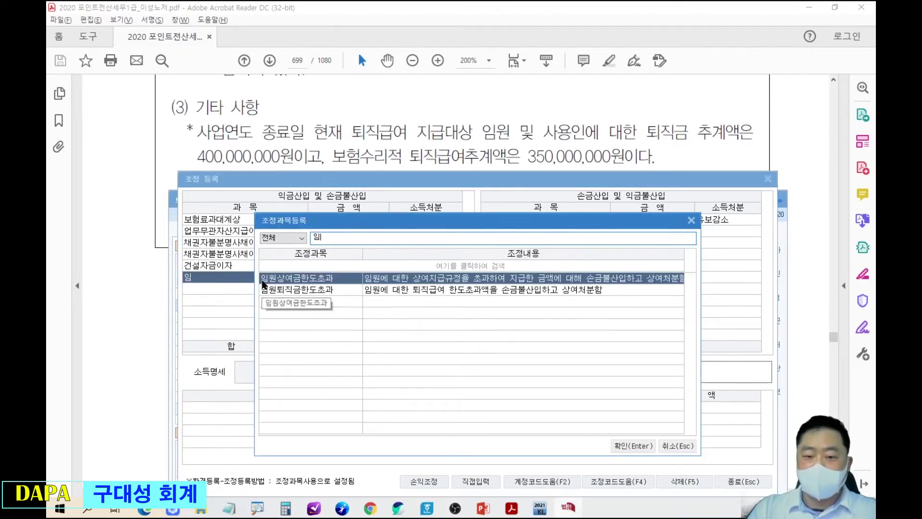
key(Return)
text(10000000)
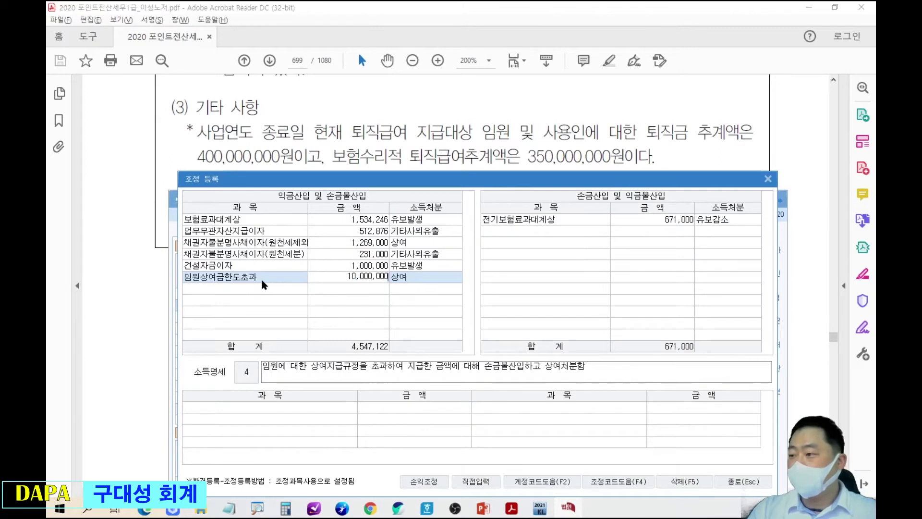
key(Return)
key(Return)
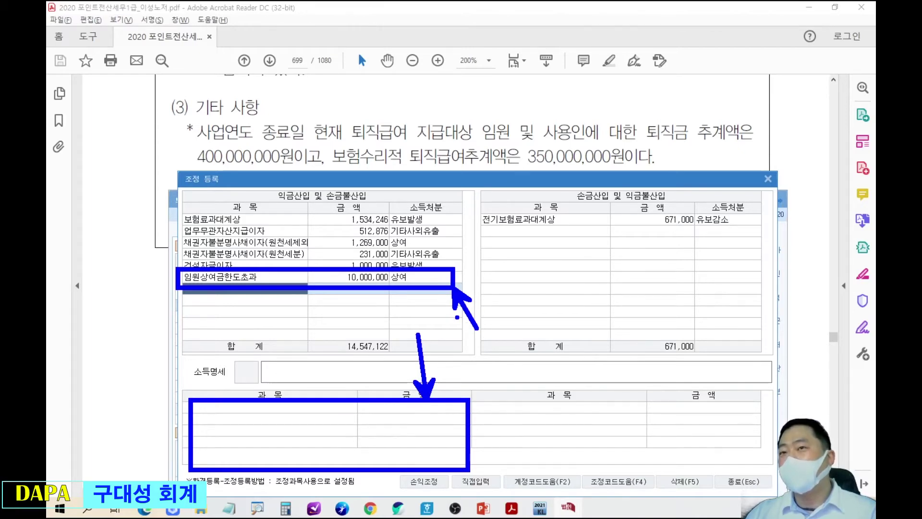
key(Escape)
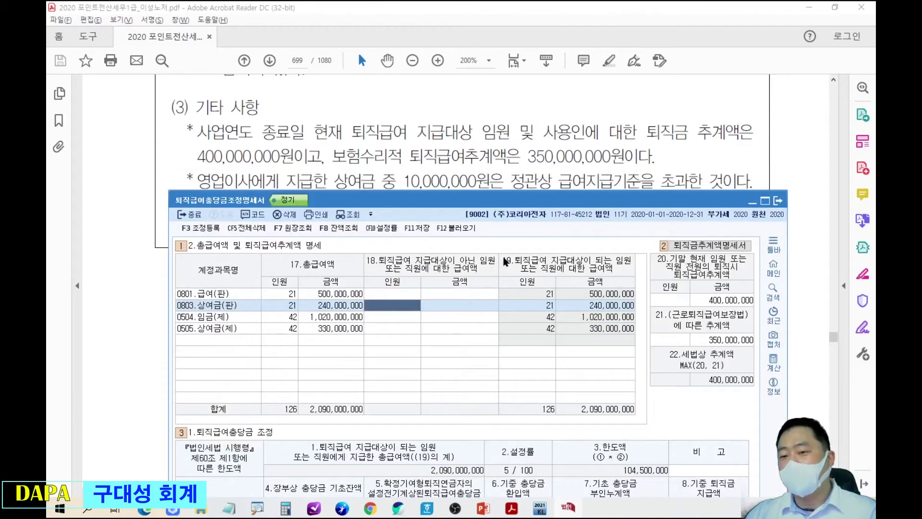
Examine the PDF notes on sales employees with under one year of service, and return to item 18 in KcLep.
drag(656, 200, 656, 265)
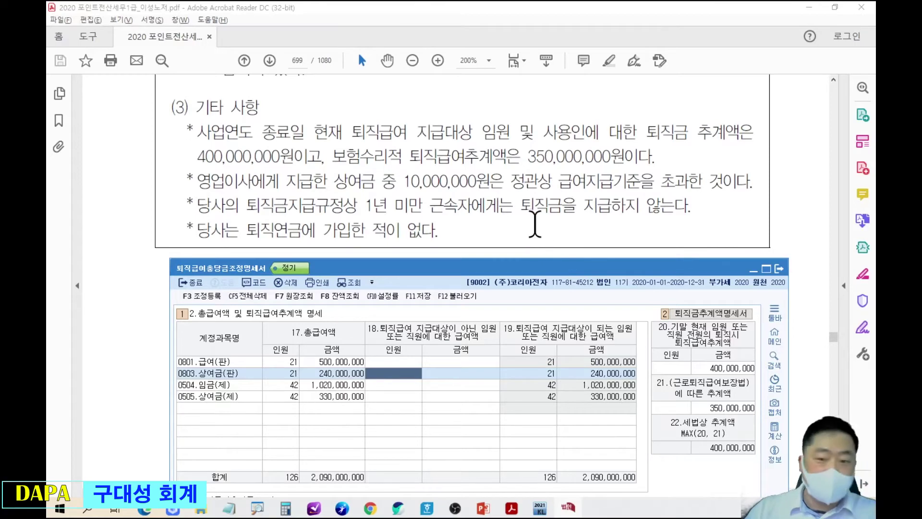
click(535, 222)
scroll(531, 223, up, 4)
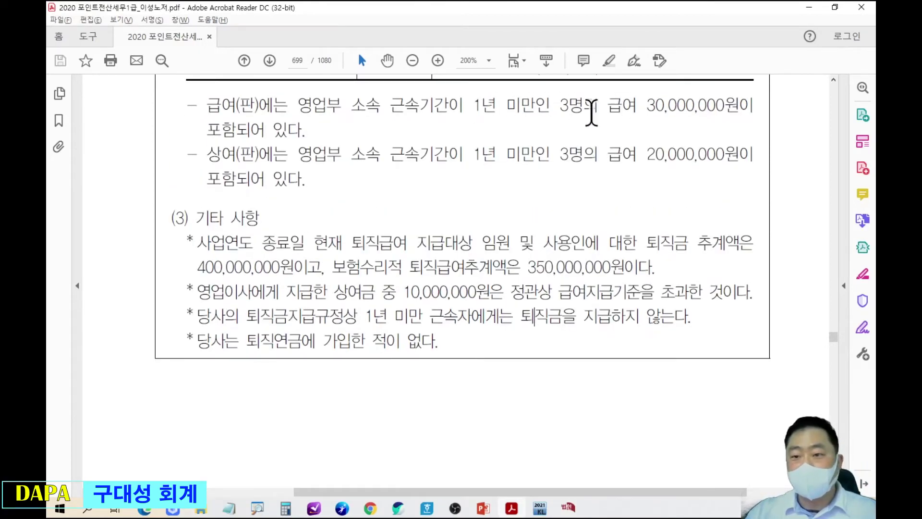
key(alt+Tab)
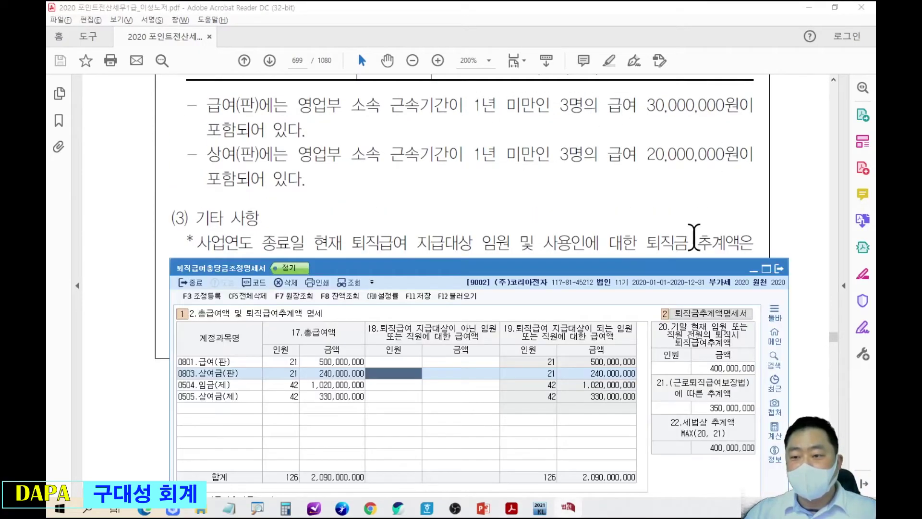
drag(377, 258, 379, 262)
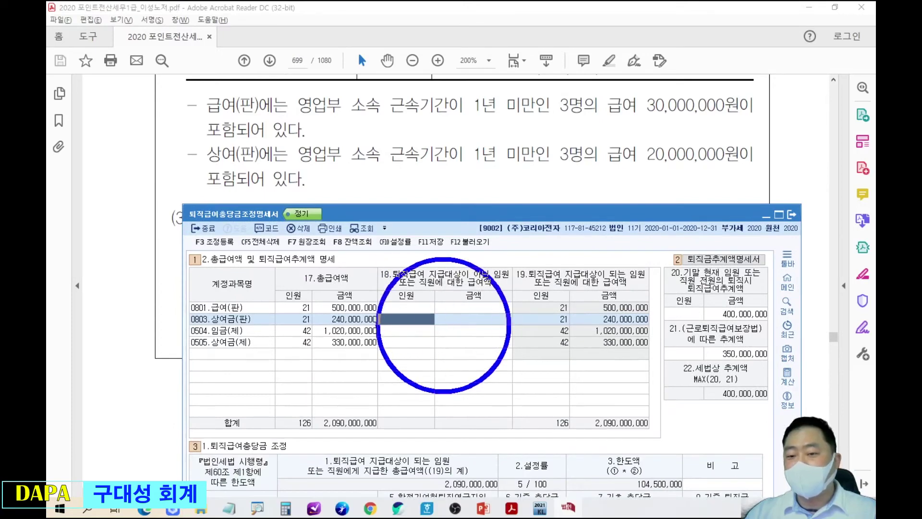
key(Escape)
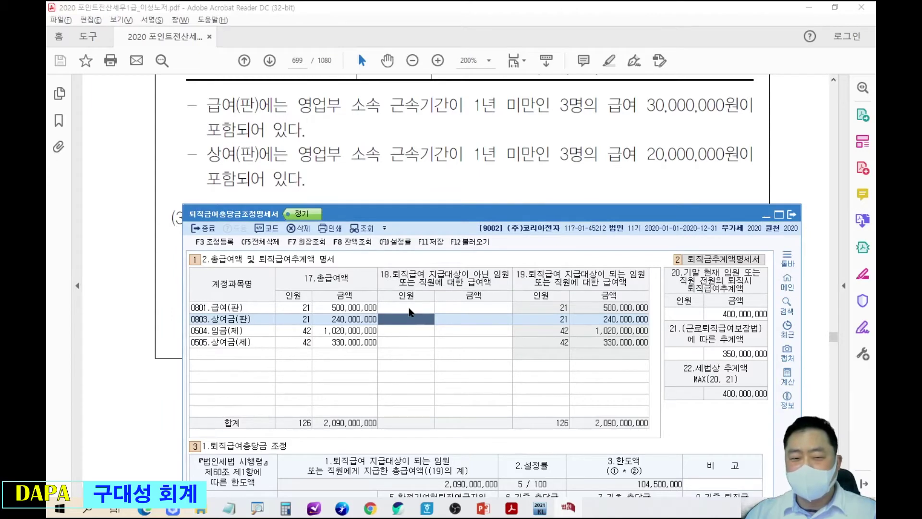
Enter 3 people and 30,000,000 under item 18 for 0801 급여(판).
click(412, 309)
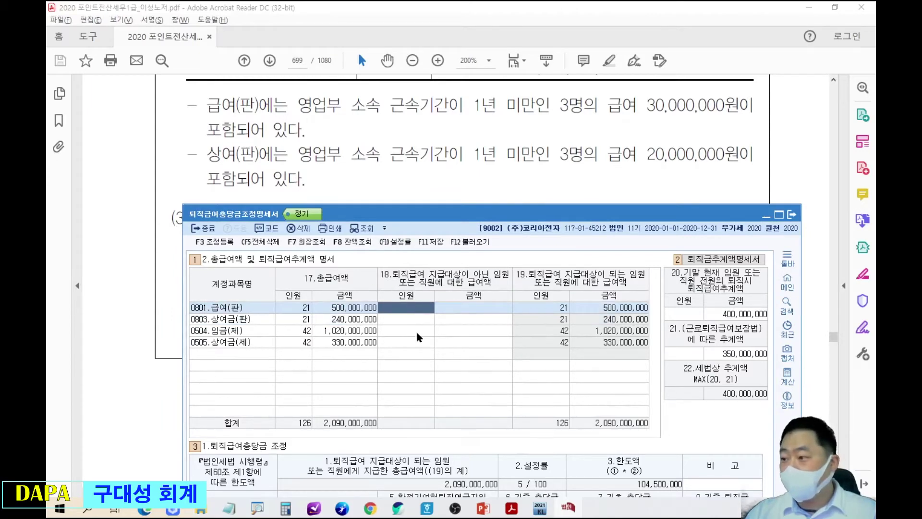
text(3)
key(Return)
text(30000000)
key(Return)
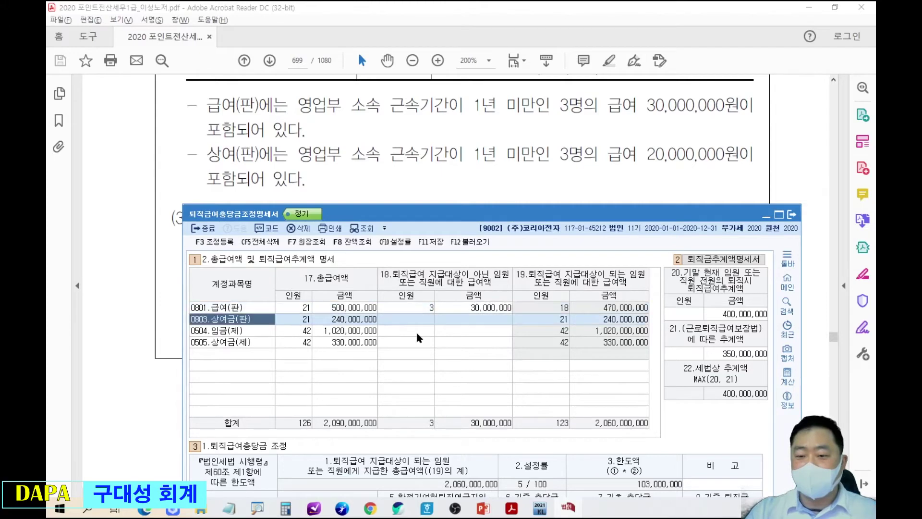
Enter 3 people and 20,000,000 under item 18 for 0803 상여금(판) and check the item 19 total.
key(Return)
key(Return)
key(Return)
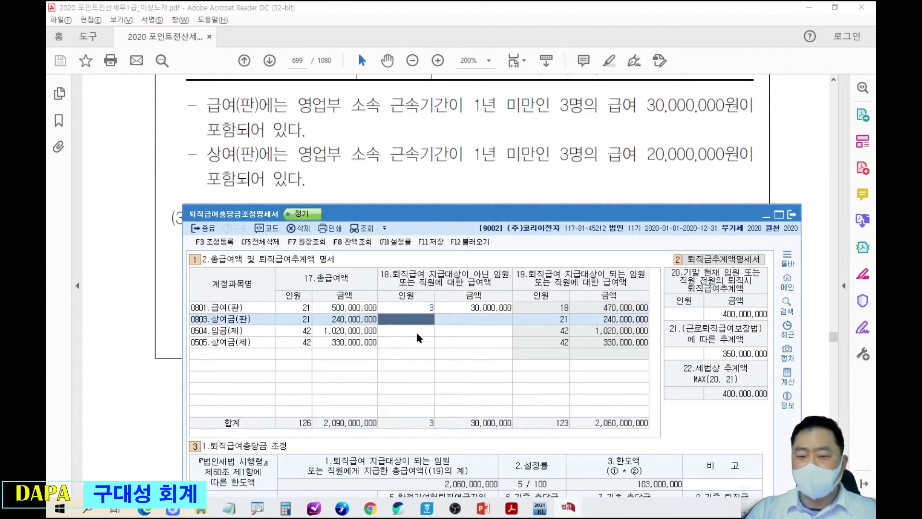
text(3)
key(Return)
text(20000000)
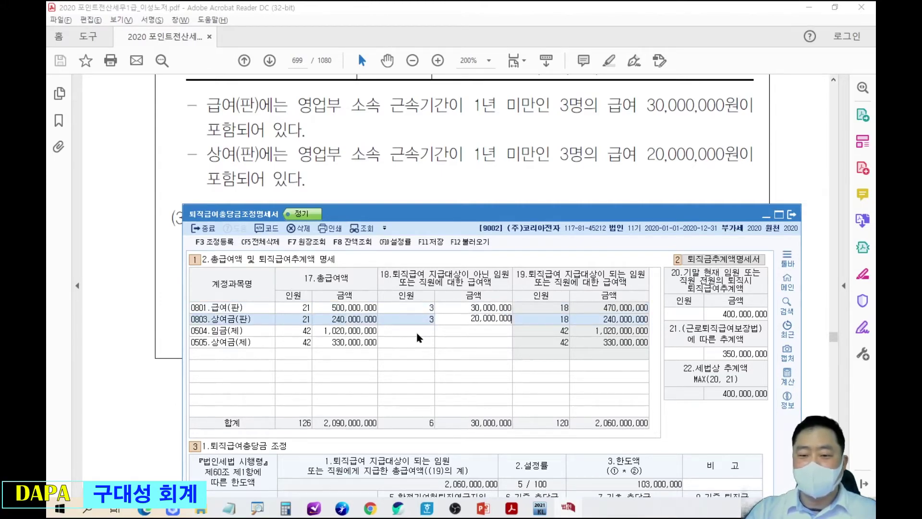
key(Return)
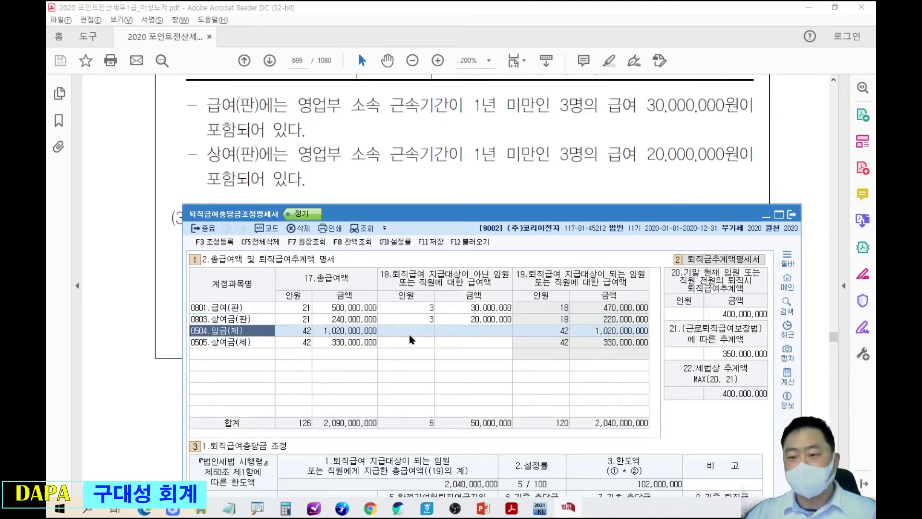
drag(416, 286, 517, 331)
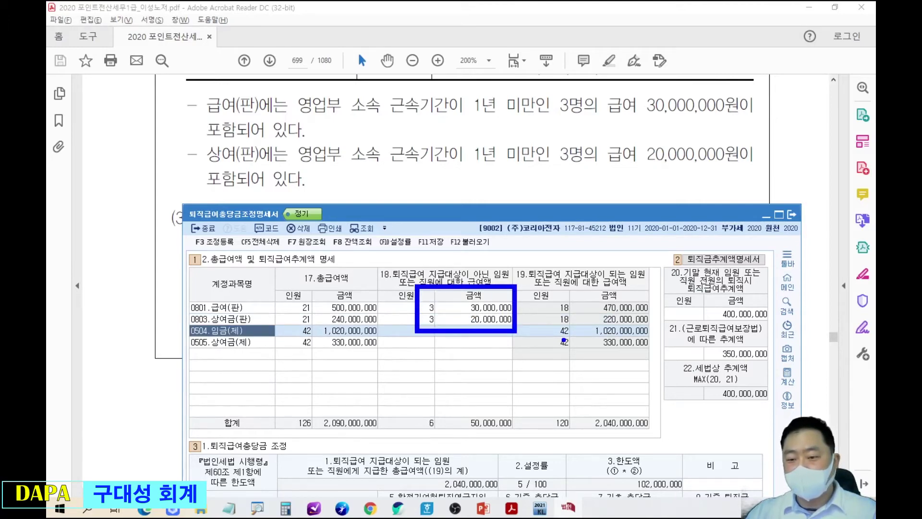
mouse_move(567, 401)
mouse_down()
mouse_move(607, 430)
mouse_move(656, 442)
mouse_up()
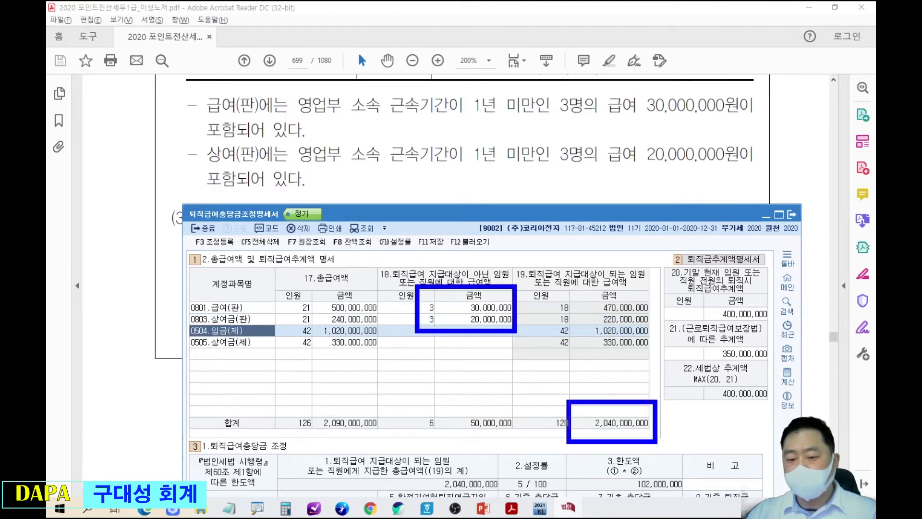
mouse_move(361, 396)
mouse_down()
mouse_move(541, 397)
mouse_move(515, 415)
mouse_up()
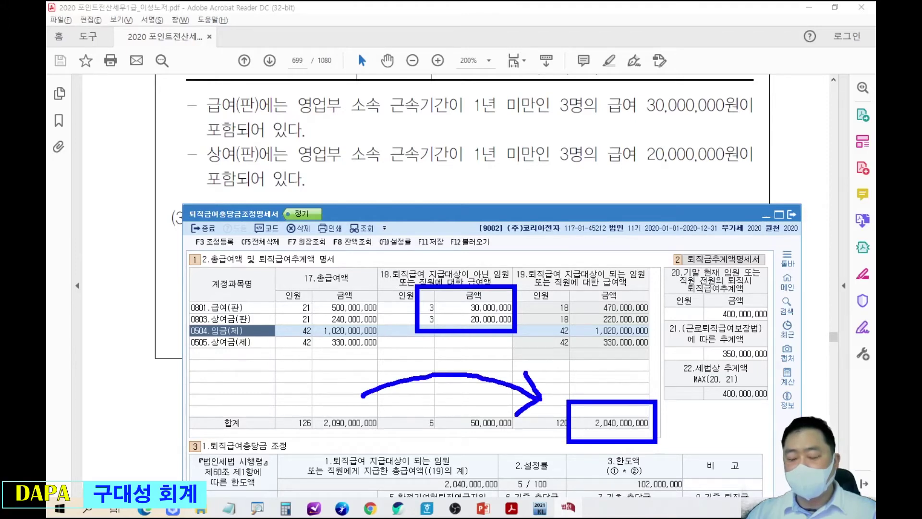
Switch to the PDF, review the problem data up to the (1) 퇴직급여충당부채 내역 table, and return to KcLep.
click(555, 189)
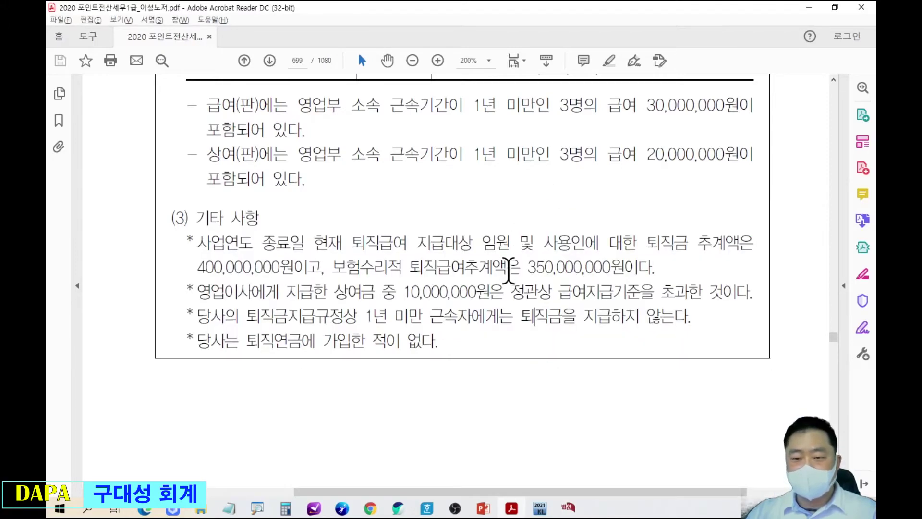
scroll(548, 271, up, 3)
scroll(548, 271, down, 2)
mouse_move(287, 76)
mouse_down()
mouse_move(459, 313)
mouse_move(668, 394)
mouse_up()
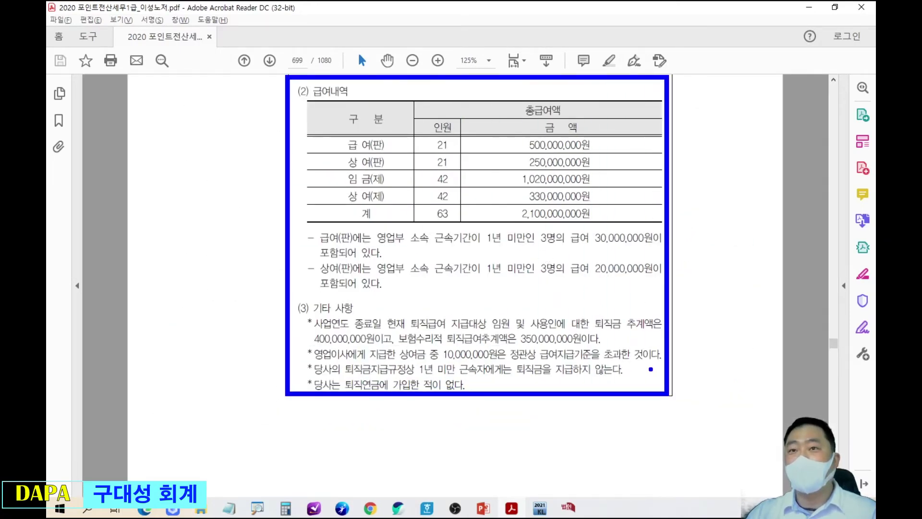
key(Escape)
scroll(648, 366, up, 5)
scroll(444, 242, up, 2)
scroll(444, 243, down, 1)
scroll(444, 243, up, 3)
click(568, 507)
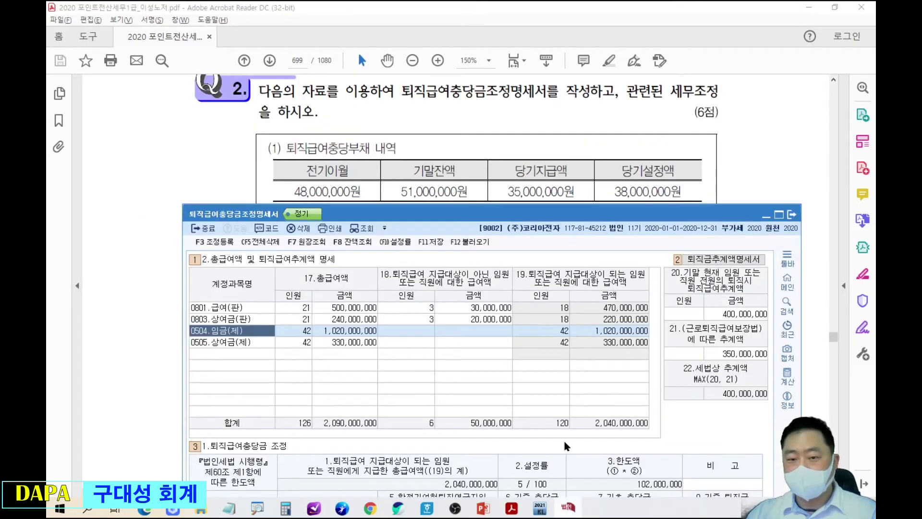
Compare the 당기설정액 in the PDF's (1) 퇴직급여충당부채 내역 table with the item 17 total pay amounts in KcLep.
drag(603, 217, 610, 185)
key(ctrl+2)
mouse_move(595, 139)
mouse_down()
mouse_move(669, 206)
mouse_move(699, 216)
mouse_up()
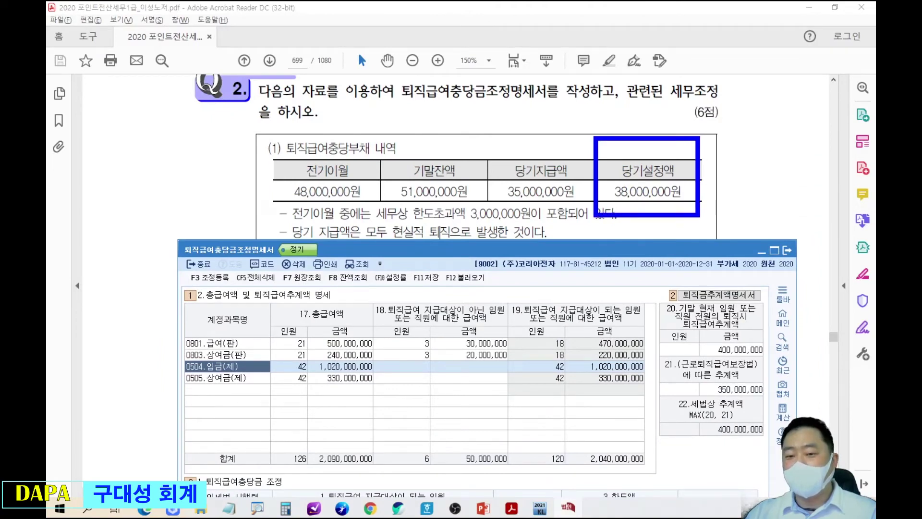
drag(314, 334, 385, 388)
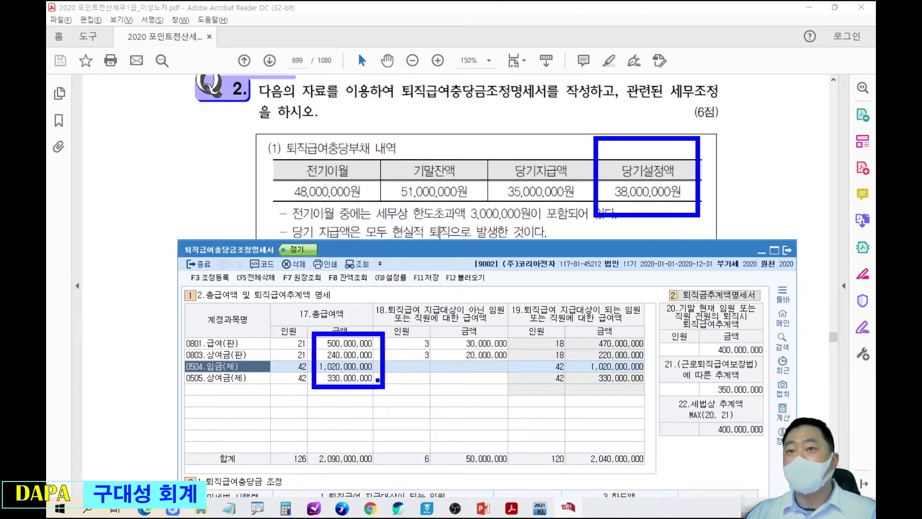
key(Escape)
mouse_move(461, 254)
mouse_down()
mouse_move(514, 260)
mouse_move(479, 107)
mouse_up()
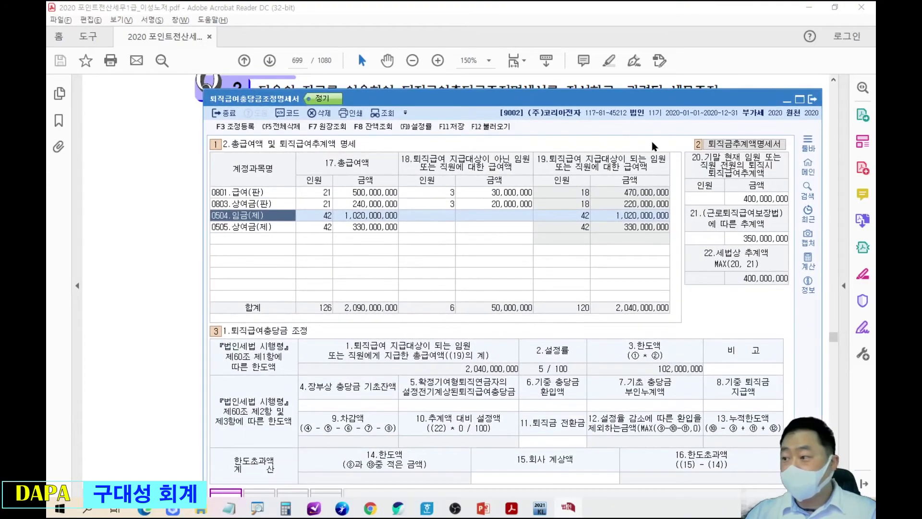
Check 전기이월 in the PDF table and enter 48,000,000 as item 4 장부상 충당금 기초잔액 in KcLep.
click(378, 407)
drag(483, 103, 423, 215)
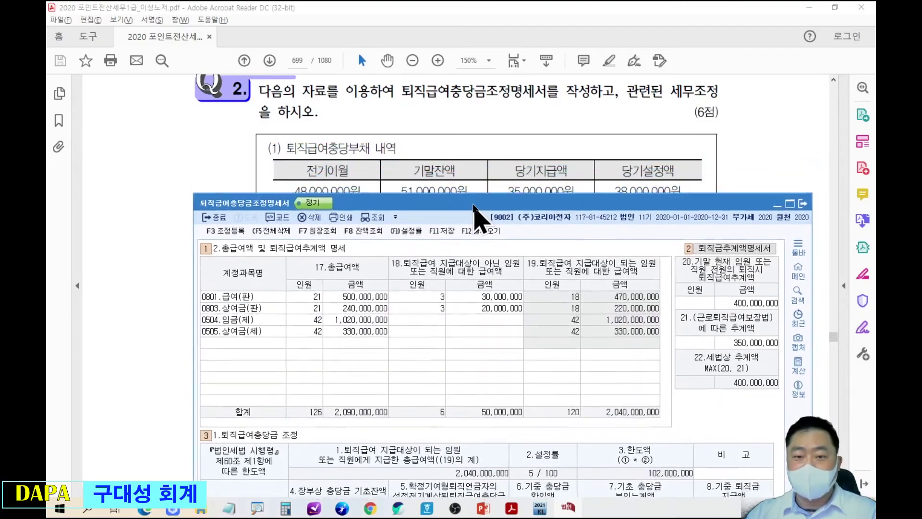
mouse_move(366, 206)
mouse_down()
mouse_move(366, 238)
mouse_move(382, 206)
mouse_move(379, 215)
mouse_up()
click(379, 206)
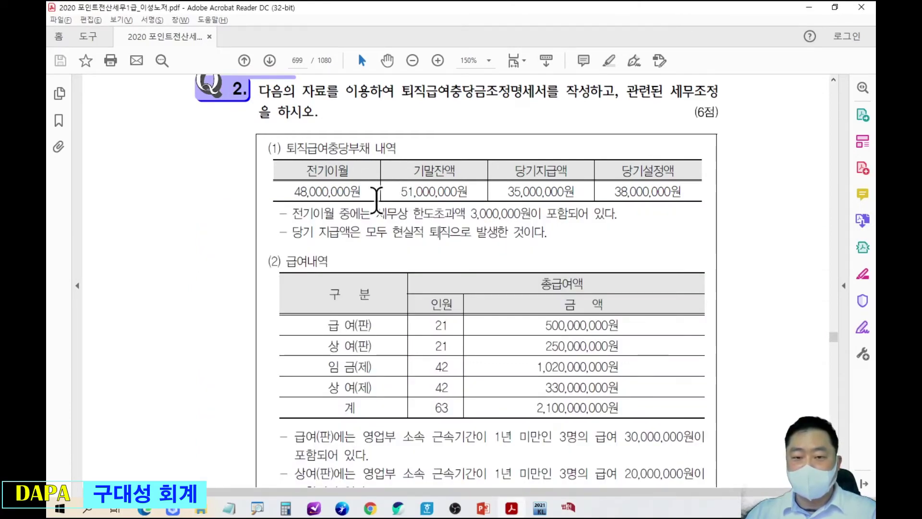
key(alt+Tab)
drag(435, 213, 454, 127)
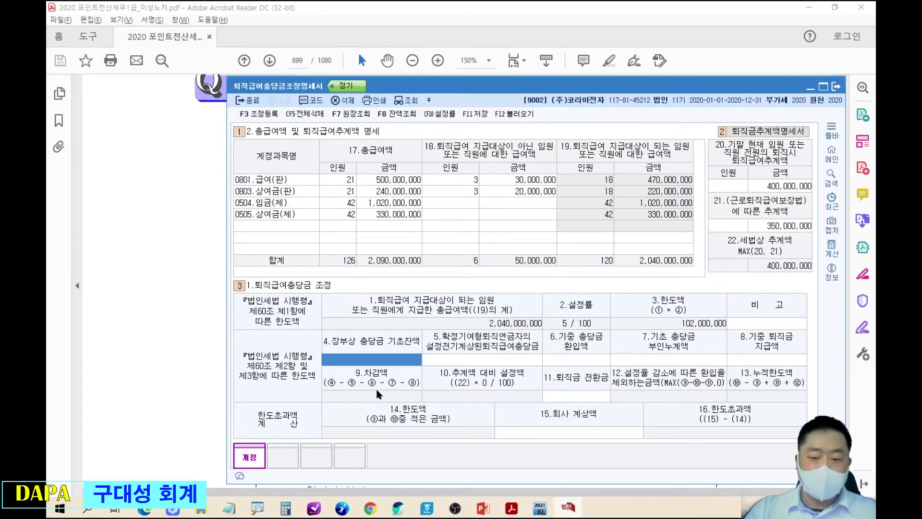
text(48000000)
key(Return)
key(Return)
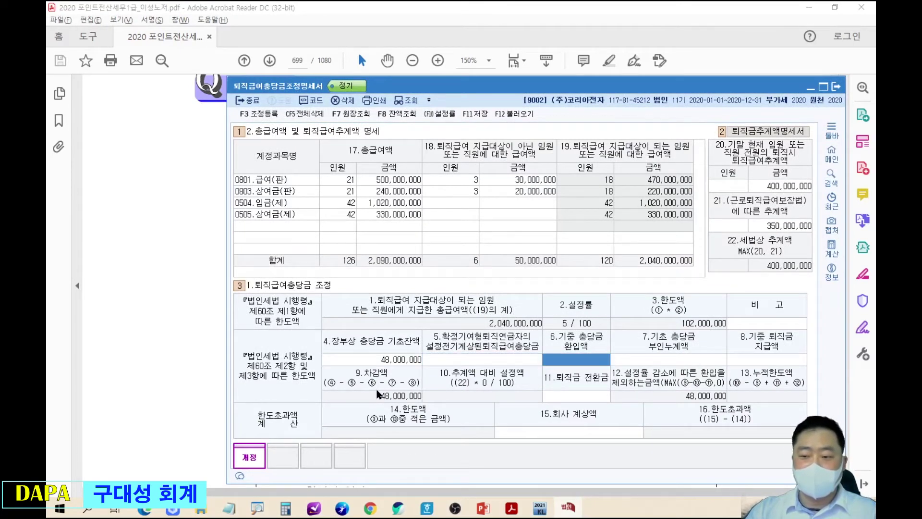
key(Return)
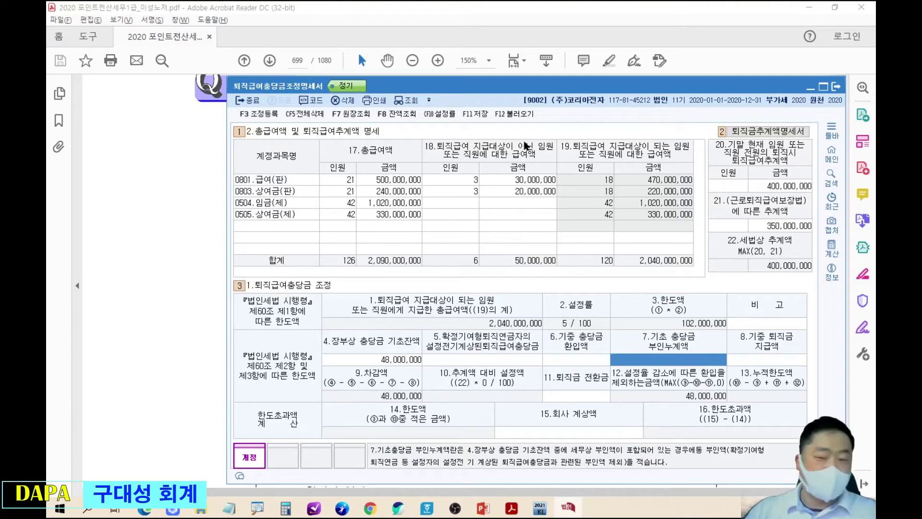
Check the PDF note on the 세무상 한도초과액 in 전기이월 and enter 3,000,000 as item 7 기초 충당금 부인누계액.
drag(538, 89, 516, 239)
drag(451, 192, 559, 41)
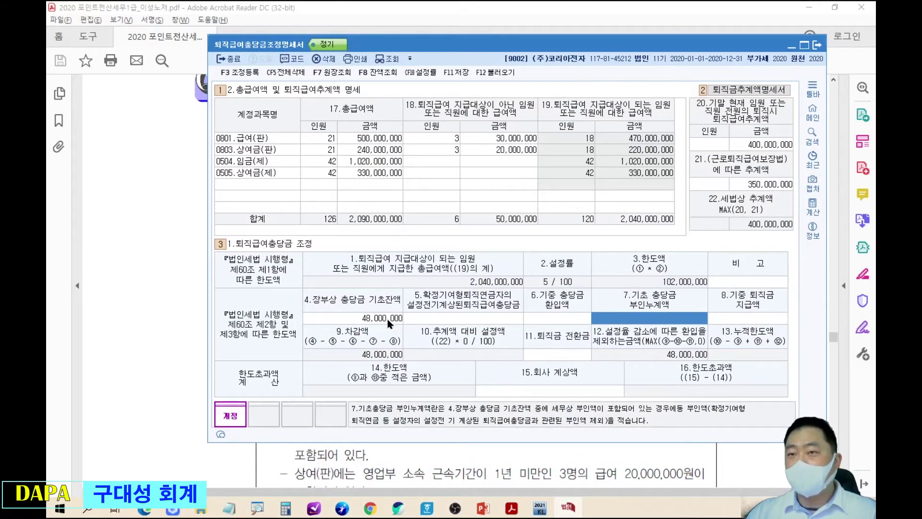
click(579, 176)
drag(594, 142, 716, 306)
mouse_move(658, 146)
mouse_down()
mouse_move(656, 194)
mouse_move(678, 163)
mouse_up()
drag(595, 194, 788, 193)
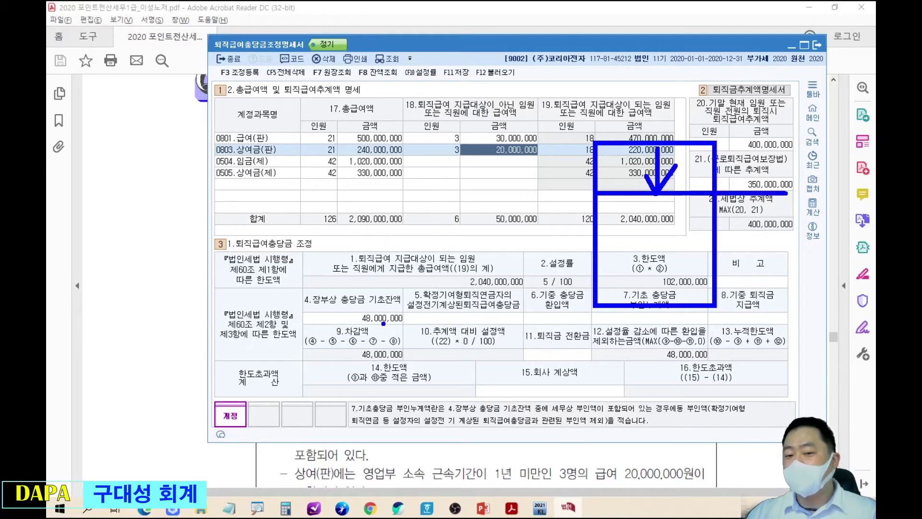
key(Escape)
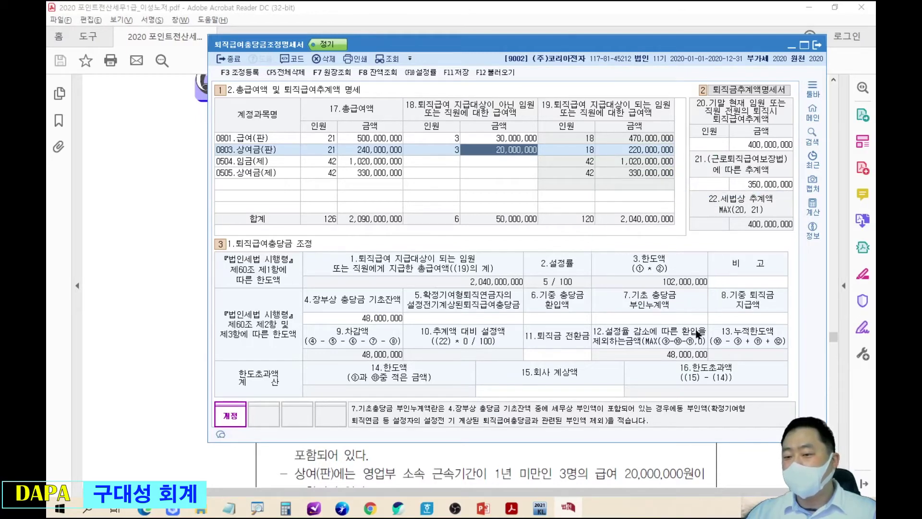
click(650, 318)
text(3000000)
key(Return)
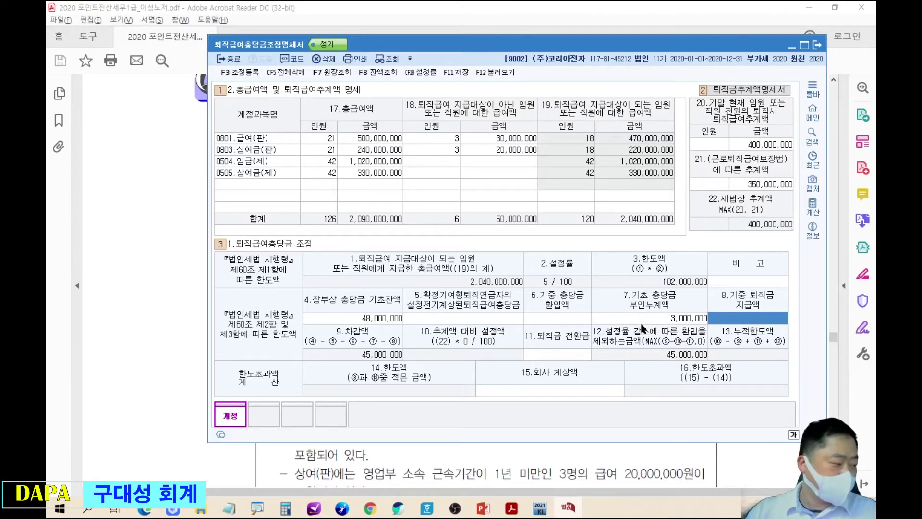
Sketch a box on screen illustrating the book reserve of 4800 reduced to the tax-recognized balance of 4500.
drag(431, 136, 531, 277)
mouse_move(547, 122)
mouse_down()
mouse_move(570, 134)
mouse_move(575, 119)
mouse_move(582, 144)
mouse_move(614, 140)
mouse_up()
mouse_move(474, 139)
mouse_down()
mouse_move(474, 187)
mouse_move(500, 186)
mouse_up()
drag(438, 184, 581, 181)
mouse_move(574, 164)
mouse_down()
mouse_move(571, 207)
mouse_move(612, 166)
mouse_up()
key(ctrl+z)
mouse_move(614, 174)
mouse_down()
mouse_move(609, 184)
mouse_move(637, 173)
mouse_up()
click(566, 206)
drag(550, 207, 654, 199)
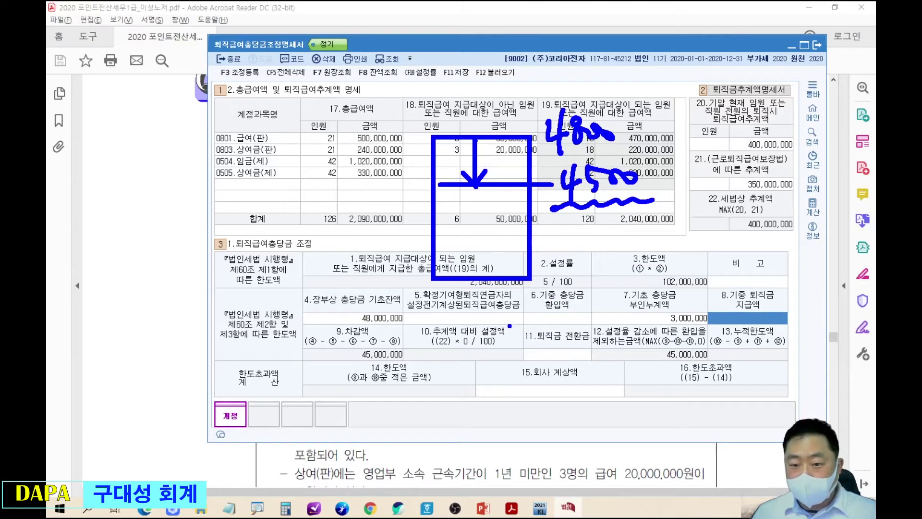
Illustrate the 3500 payout leaving 1000, clear the sketch, and enter 35,000,000 as item 8 기중 퇴직금 지급액.
drag(711, 284, 790, 332)
mouse_move(491, 185)
mouse_down()
mouse_move(493, 250)
mouse_move(506, 231)
mouse_up()
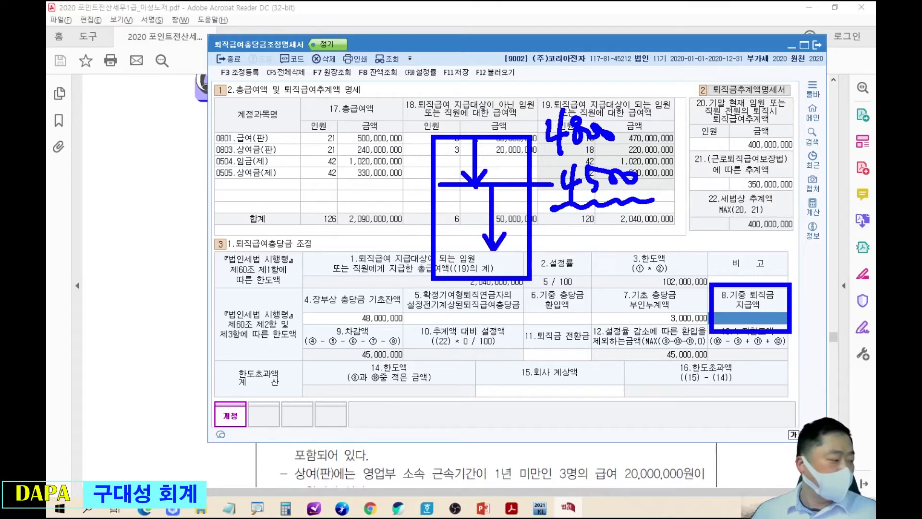
mouse_move(436, 247)
mouse_down()
mouse_move(536, 246)
mouse_move(570, 259)
mouse_move(625, 242)
mouse_up()
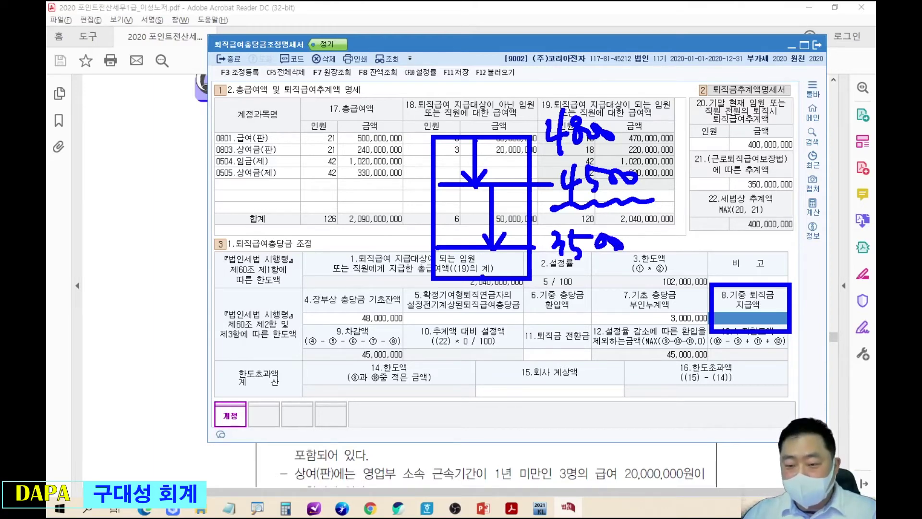
mouse_move(551, 233)
mouse_down()
mouse_move(534, 247)
mouse_move(548, 222)
mouse_up()
drag(424, 240, 419, 279)
mouse_move(374, 234)
mouse_down()
mouse_move(368, 260)
mouse_move(397, 219)
mouse_up()
drag(410, 205, 361, 290)
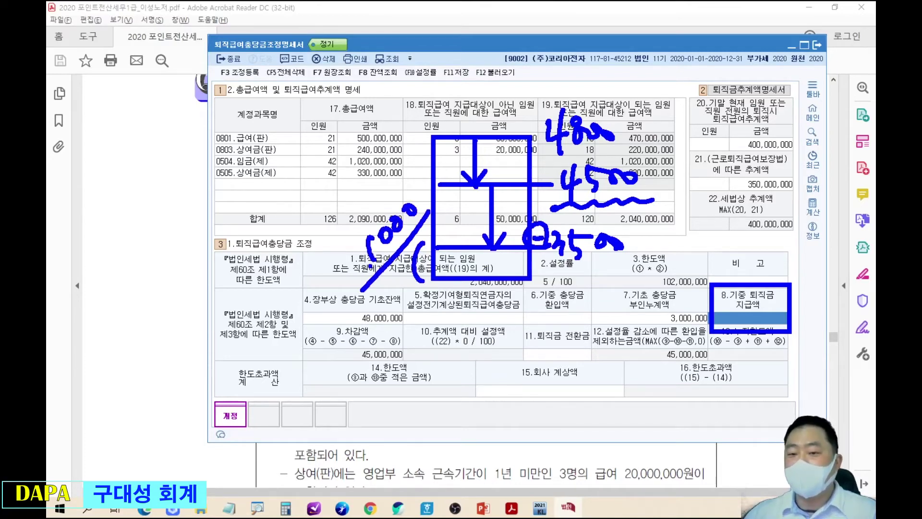
key(Escape)
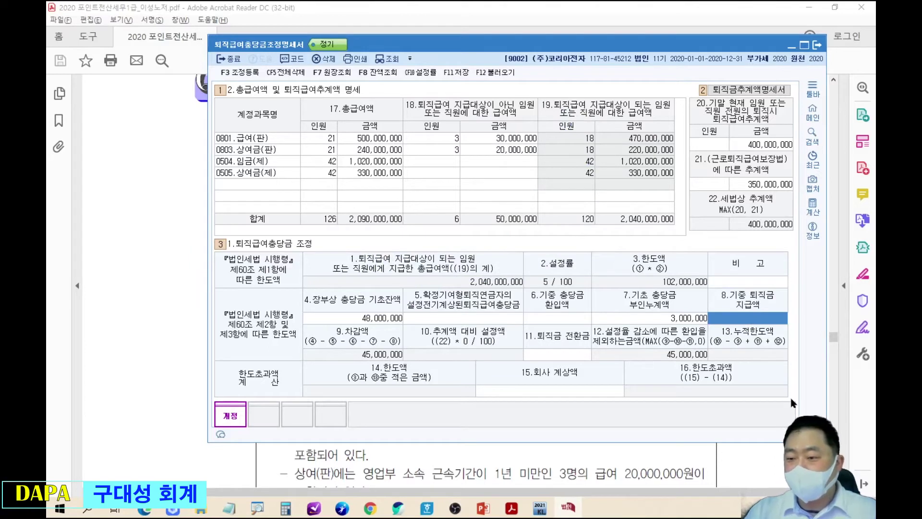
text(35000000)
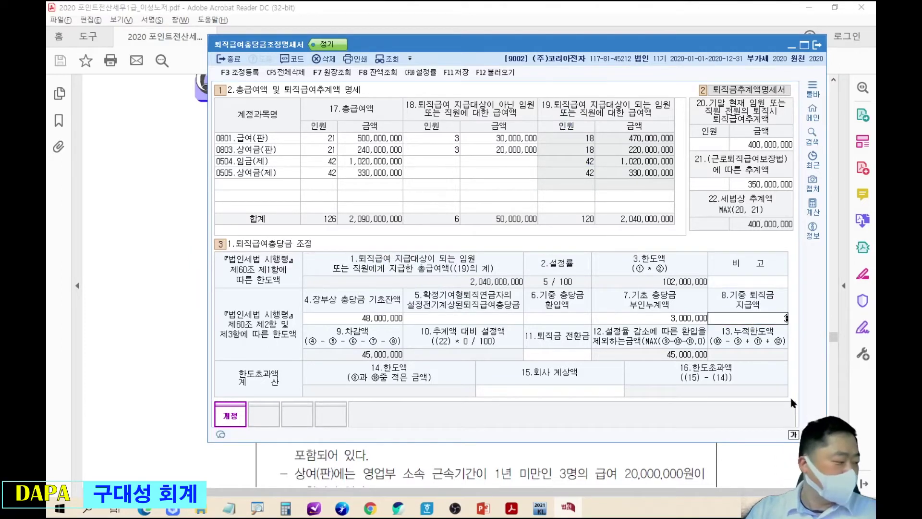
key(Return)
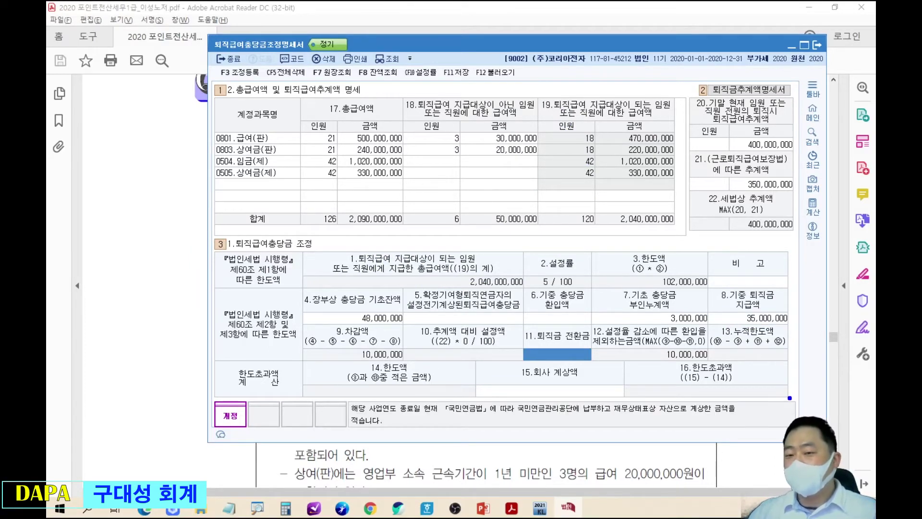
Illustrate on screen the remaining balance of 1000 against the zero rate in item 10 추계액 대비 설정액.
drag(94, 301, 222, 301)
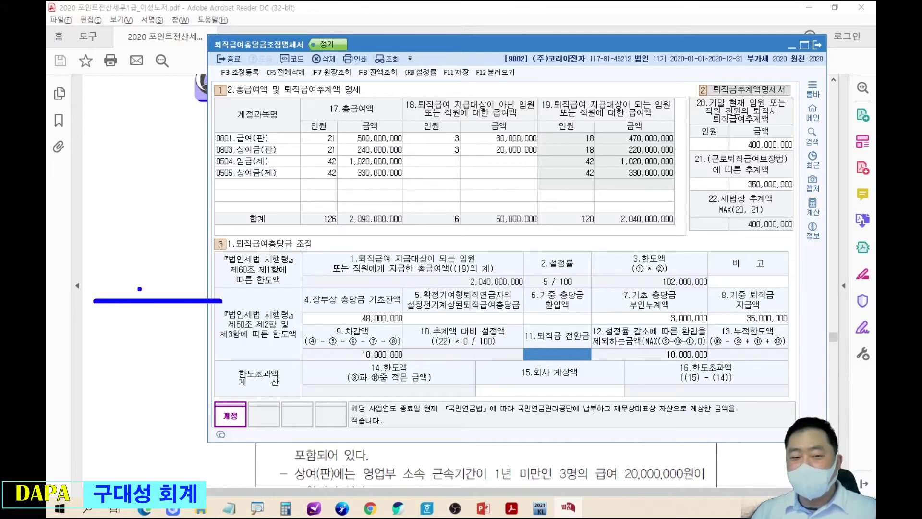
drag(120, 268, 198, 299)
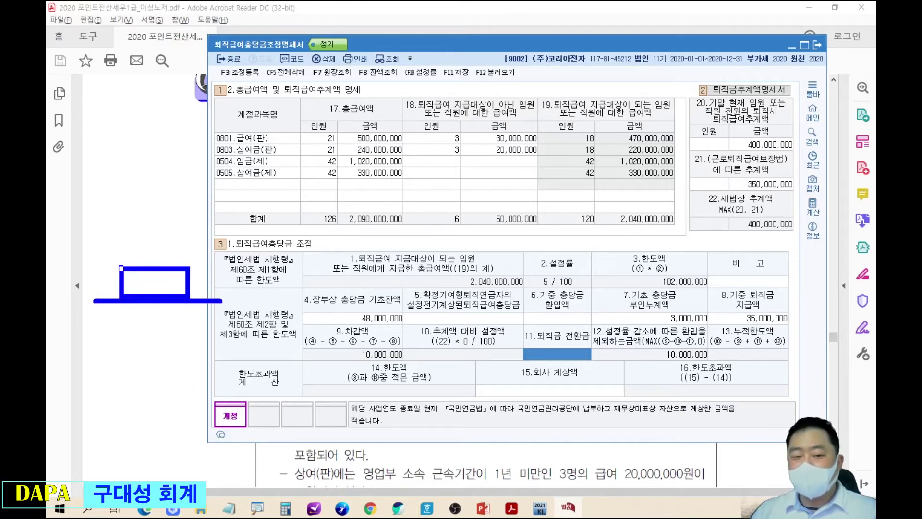
mouse_move(133, 278)
mouse_down()
mouse_move(140, 291)
mouse_move(154, 280)
mouse_up()
drag(161, 279, 178, 286)
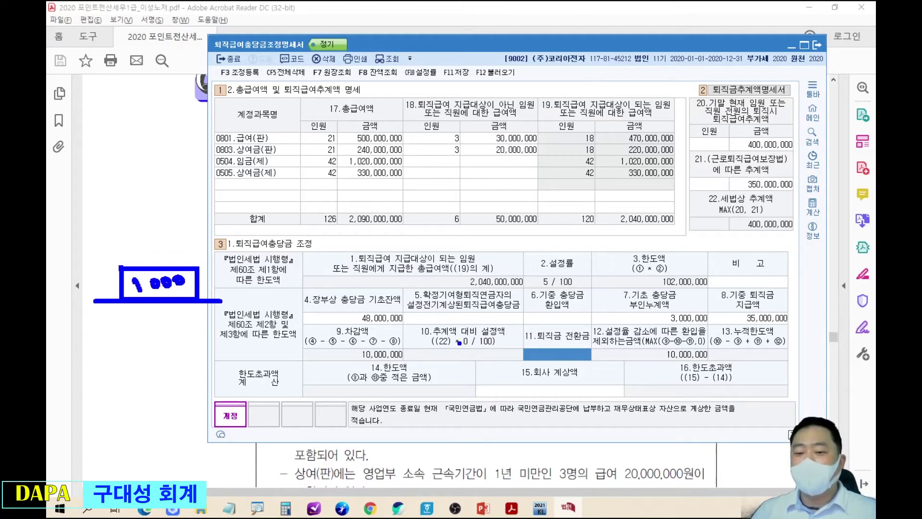
drag(409, 316, 523, 365)
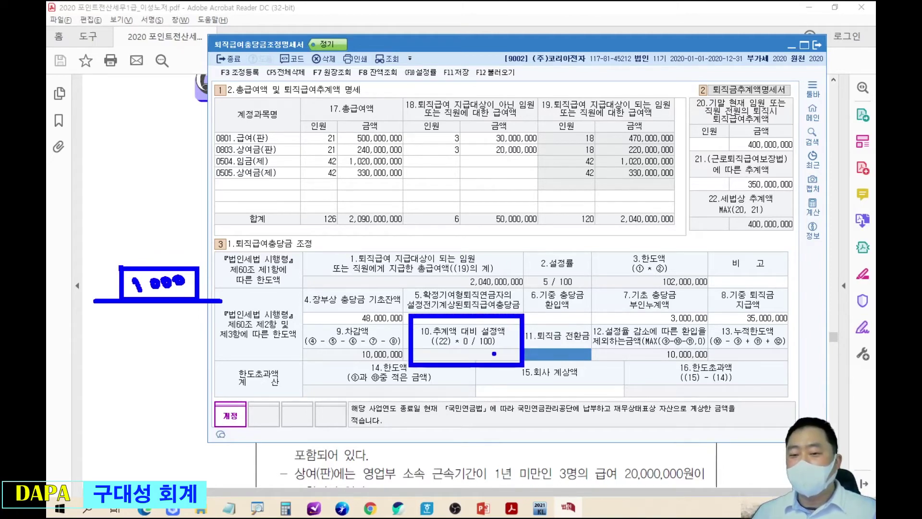
drag(491, 336, 486, 337)
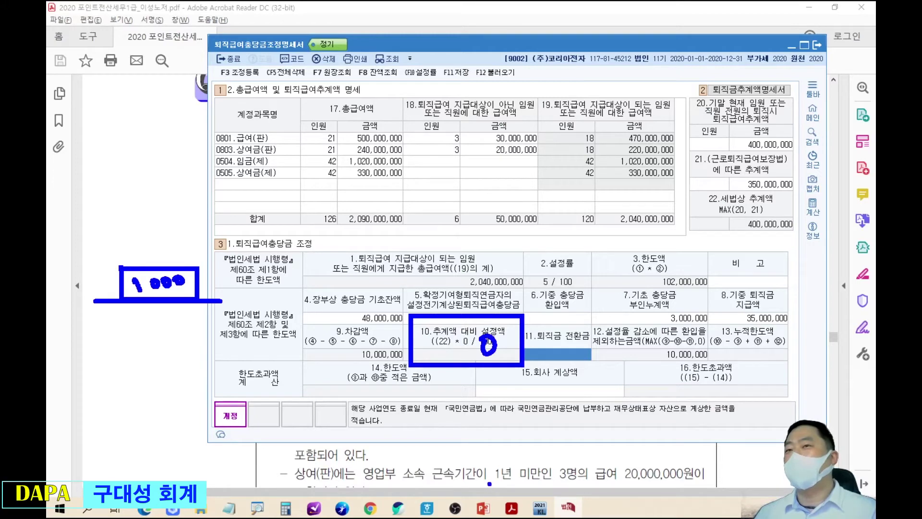
mouse_move(210, 265)
mouse_down()
mouse_move(216, 300)
mouse_move(259, 275)
mouse_move(274, 292)
mouse_up()
mouse_move(491, 345)
mouse_down()
mouse_move(468, 351)
mouse_move(476, 343)
mouse_move(474, 357)
mouse_up()
Illustrate the yearly reduction of the item 10 rate from 100% through 95% down to 0, and clear the annotations.
mouse_move(461, 328)
mouse_down()
mouse_move(453, 262)
mouse_move(504, 174)
mouse_up()
mouse_move(486, 177)
mouse_down()
mouse_move(508, 169)
mouse_move(508, 202)
mouse_up()
click(497, 205)
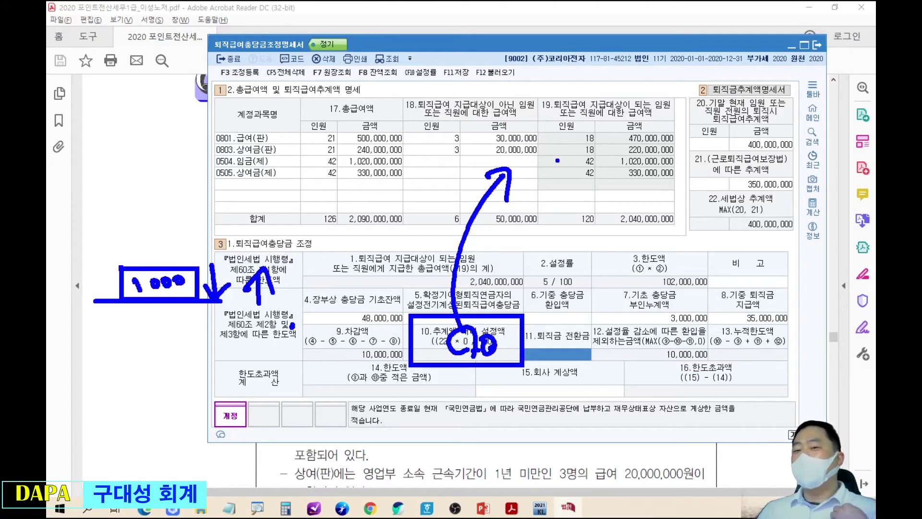
drag(545, 152, 541, 172)
mouse_move(561, 148)
mouse_down()
mouse_move(557, 156)
mouse_move(571, 144)
mouse_up()
click(577, 128)
drag(597, 114, 588, 159)
click(602, 150)
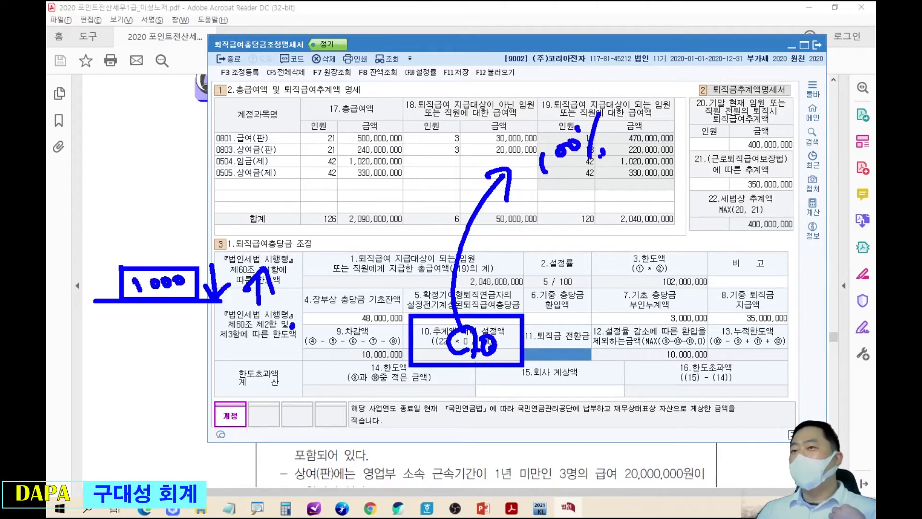
mouse_move(578, 164)
mouse_down()
mouse_move(593, 175)
mouse_move(587, 186)
mouse_up()
mouse_move(614, 177)
mouse_down()
mouse_move(606, 182)
mouse_move(614, 199)
mouse_move(623, 193)
mouse_up()
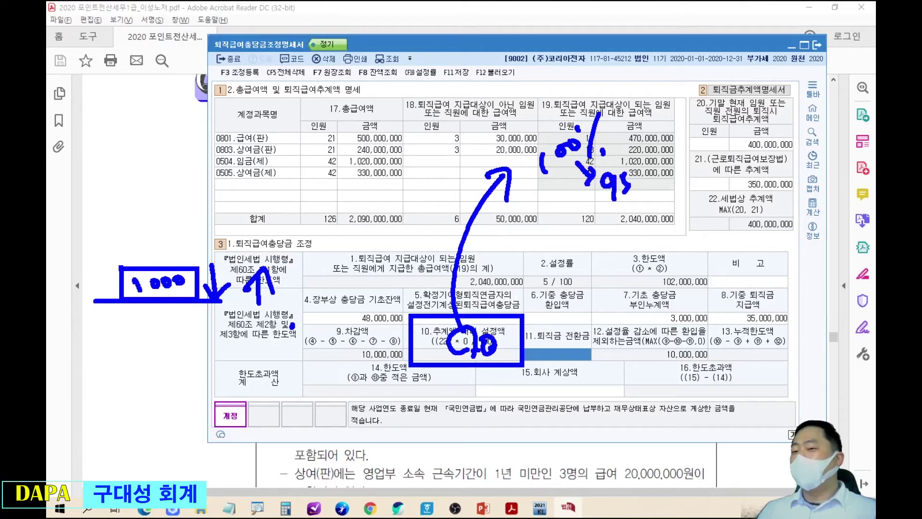
drag(649, 152, 640, 186)
click(647, 184)
drag(658, 182, 674, 192)
mouse_move(675, 184)
mouse_down()
mouse_move(665, 194)
mouse_move(678, 208)
mouse_move(676, 225)
mouse_up()
drag(685, 202, 687, 215)
mouse_move(718, 179)
mouse_down()
mouse_move(677, 262)
mouse_move(625, 295)
mouse_move(502, 332)
mouse_up()
mouse_move(524, 308)
mouse_down()
mouse_move(504, 332)
mouse_move(535, 338)
mouse_up()
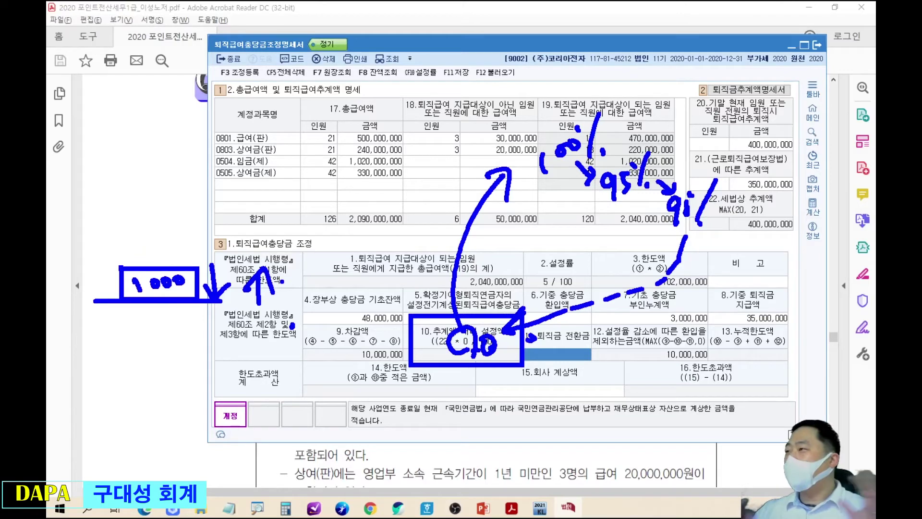
key(Escape)
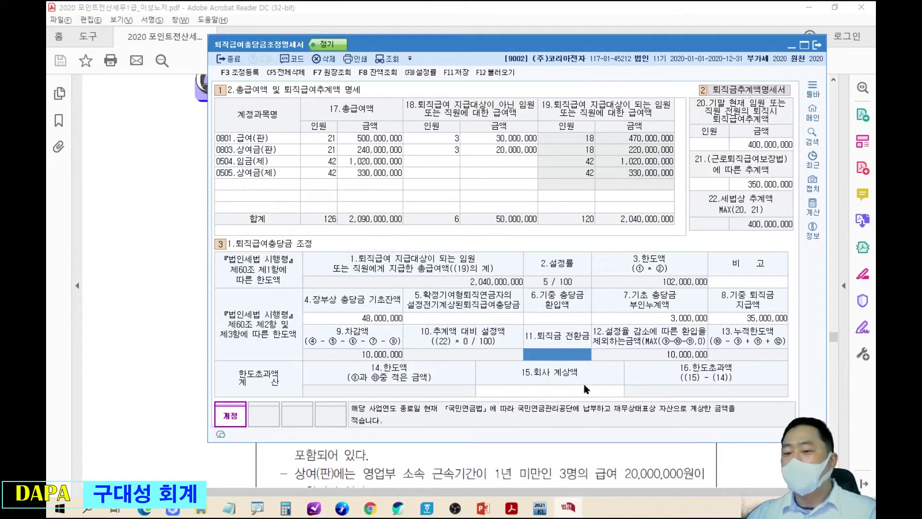
Enter 38,000,000 as item 15 회사 계상액 and review the blank items 6 and 11.
click(552, 388)
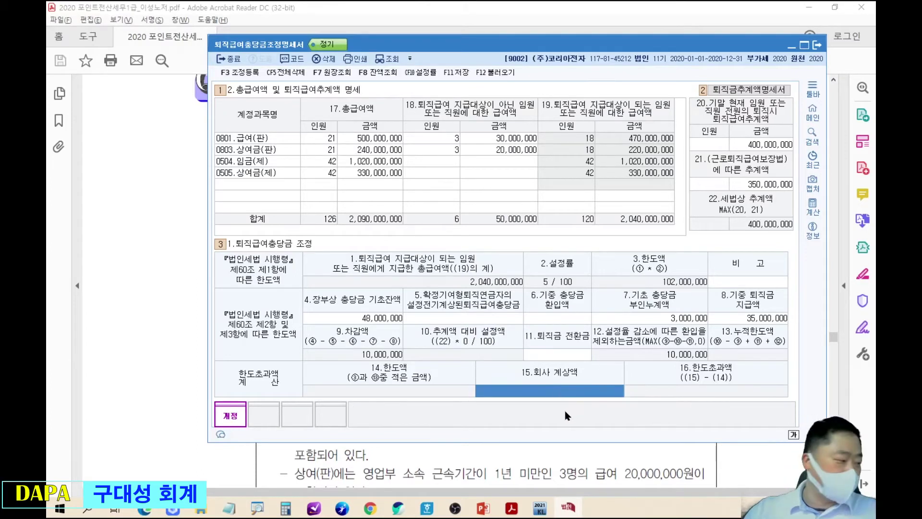
text(38000000)
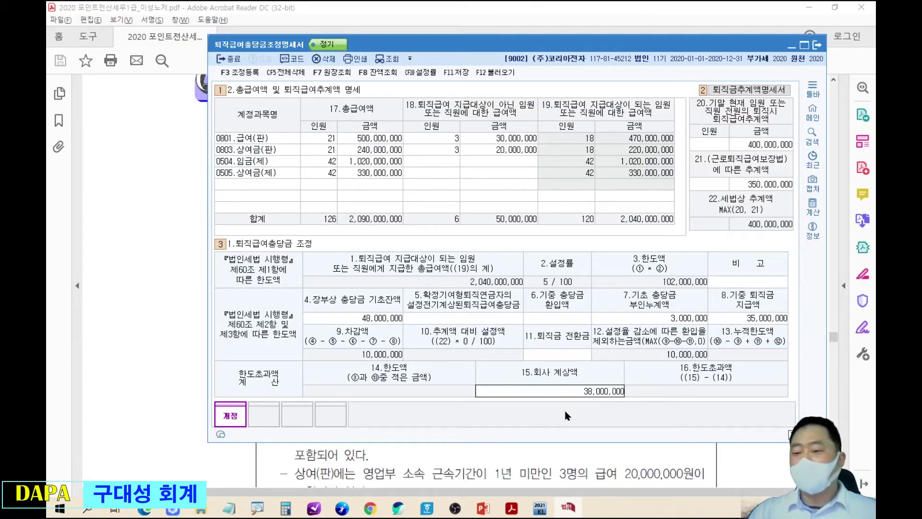
key(Return)
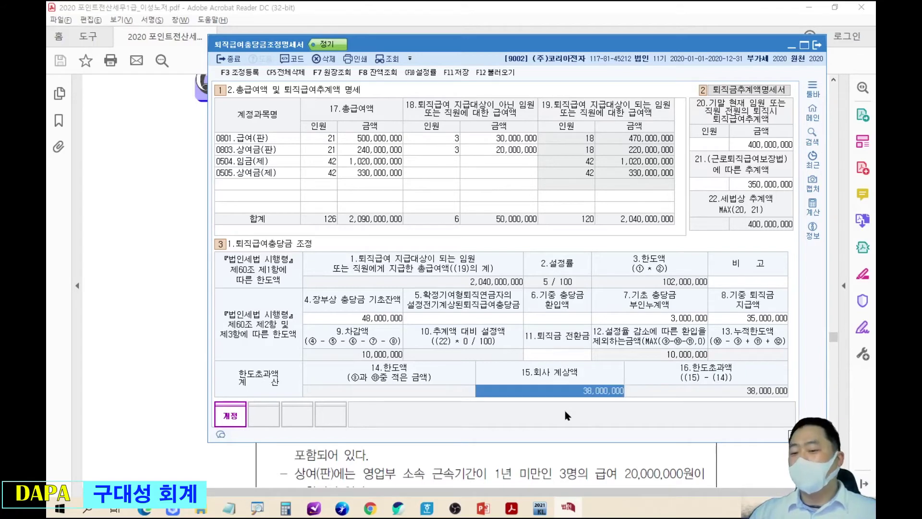
click(567, 317)
click(571, 354)
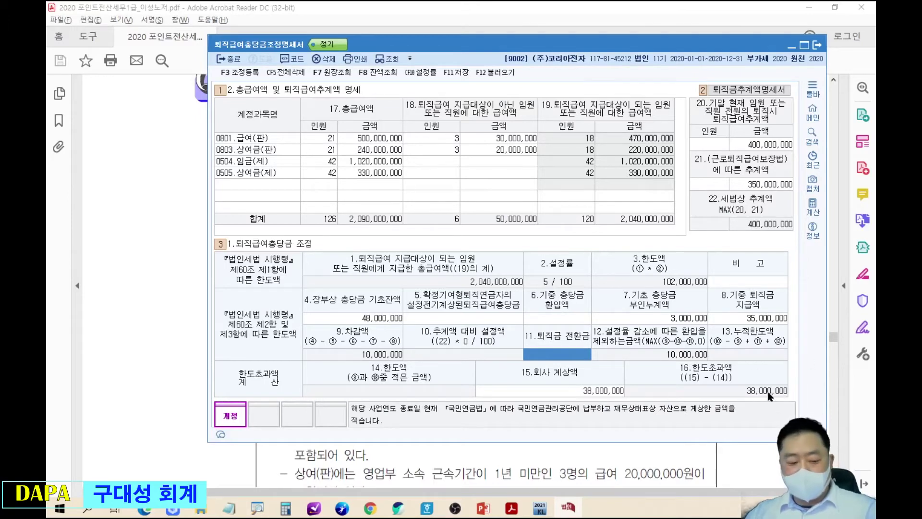
Register 퇴직급여충당금한도초과 of 38,000,000 as 유보발생 under 익금산입 및 손금불산입 in 조정 등록.
key(F3)
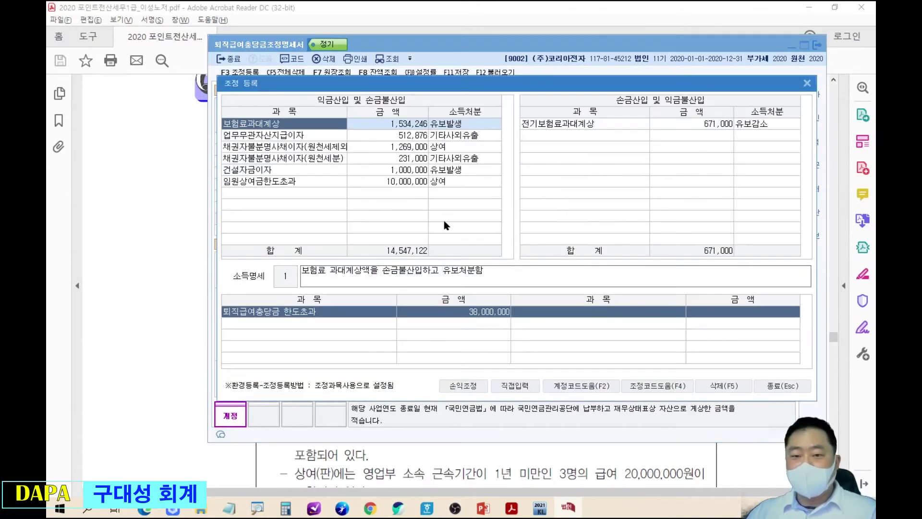
click(296, 190)
text(퇴직)
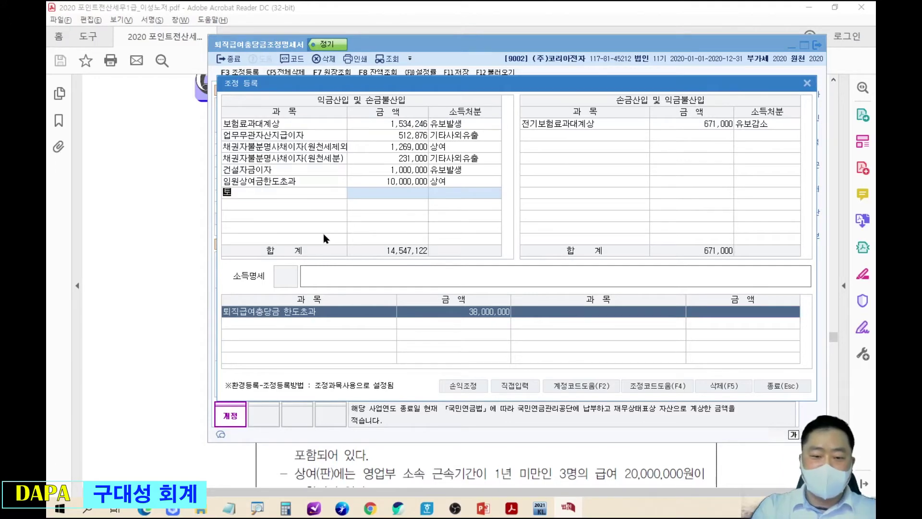
key(Return)
key(Down)
key(Down)
key(Up)
key(Up)
key(Down)
key(Return)
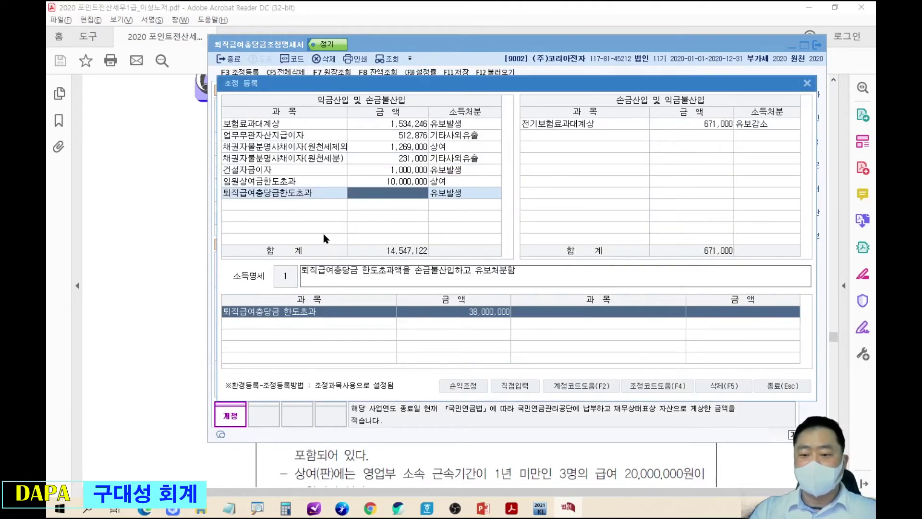
text(38,000,000)
key(Return)
key(Return)
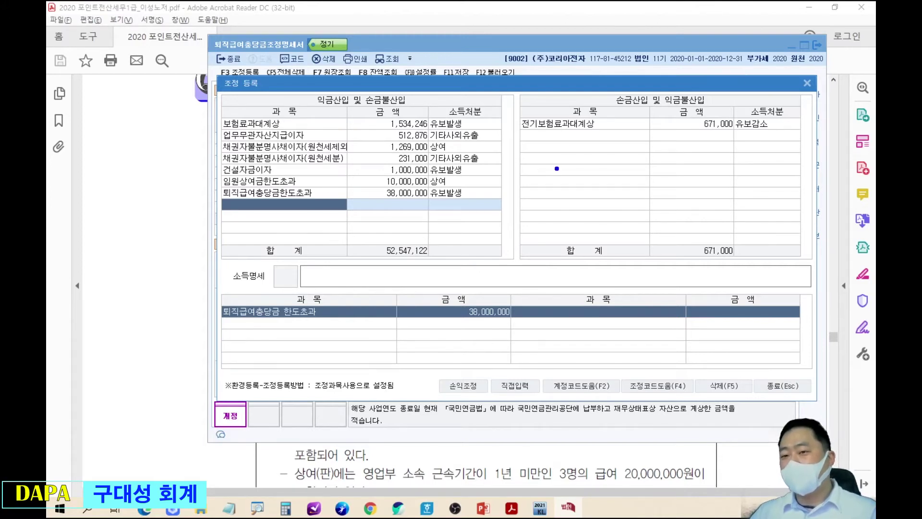
Sketch the opening reserve as a box marked 4800 with a height arrow and a 300 deduction.
drag(550, 134, 641, 285)
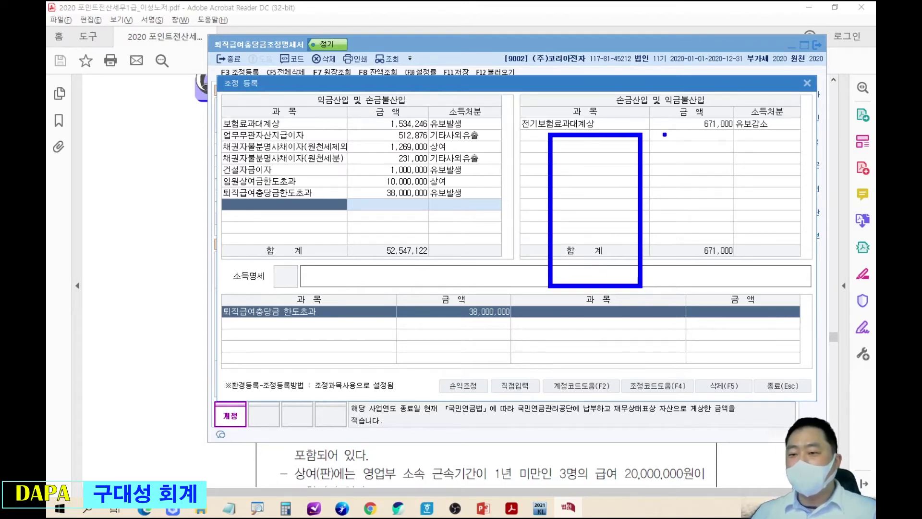
mouse_move(651, 134)
mouse_down()
mouse_move(693, 133)
mouse_move(670, 218)
mouse_move(670, 290)
mouse_up()
mouse_move(660, 152)
mouse_down()
mouse_move(672, 138)
mouse_move(689, 154)
mouse_up()
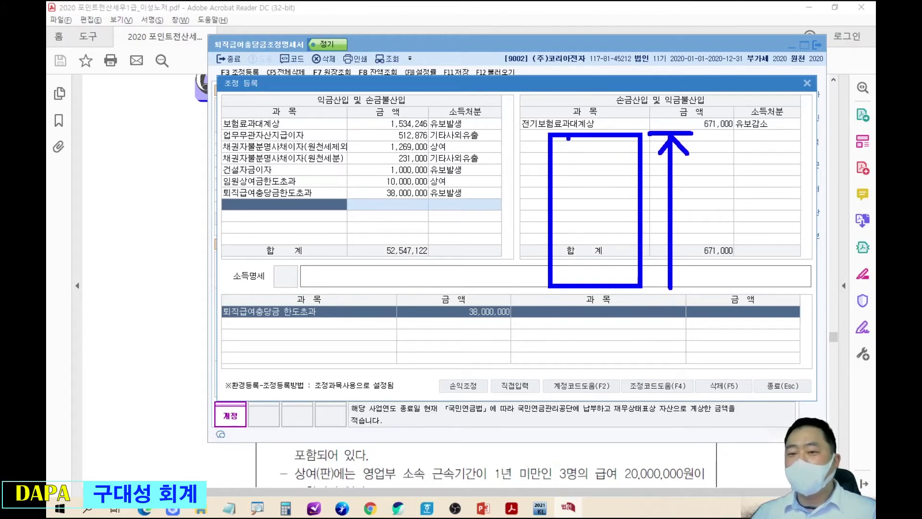
mouse_move(502, 115)
mouse_down()
mouse_move(508, 130)
mouse_move(516, 126)
mouse_up()
mouse_move(507, 113)
mouse_down()
mouse_move(505, 153)
mouse_move(515, 120)
mouse_move(527, 130)
mouse_move(532, 118)
mouse_up()
mouse_move(538, 116)
mouse_down()
mouse_move(549, 115)
mouse_move(561, 185)
mouse_move(638, 182)
mouse_up()
mouse_move(550, 168)
mouse_down()
mouse_move(561, 182)
mouse_move(576, 165)
mouse_move(561, 181)
mouse_up()
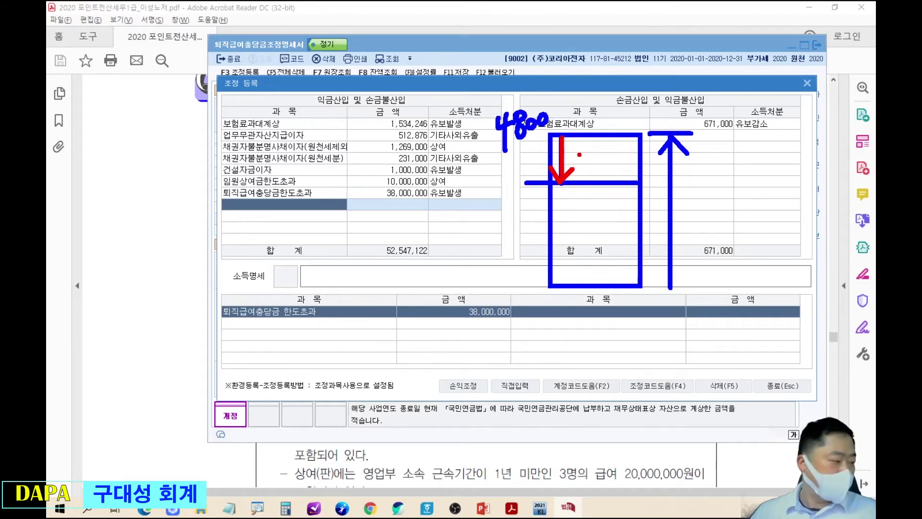
mouse_move(582, 150)
mouse_down()
mouse_move(589, 169)
mouse_move(624, 164)
mouse_up()
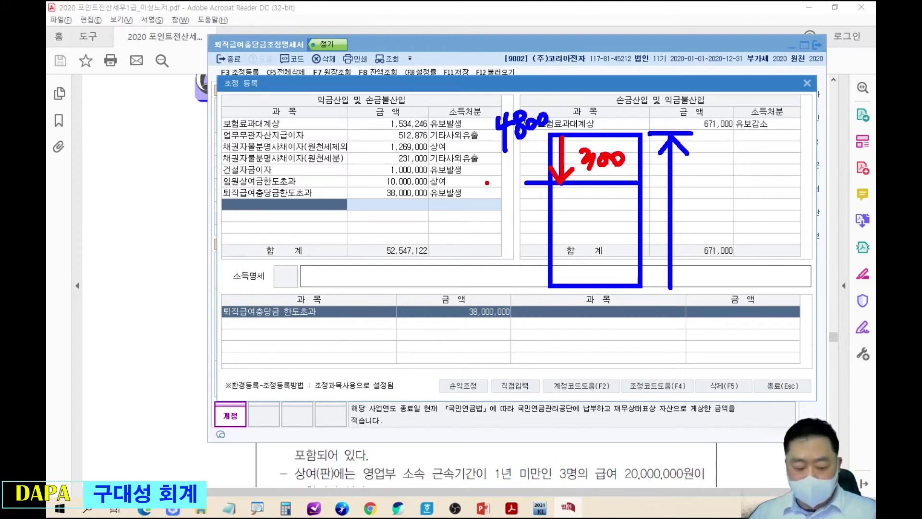
Mark the 4500 level in the sketch and illustrate the 3500 payout down to the 1000 level.
drag(474, 184, 492, 184)
mouse_move(486, 170)
mouse_down()
mouse_move(486, 194)
mouse_move(515, 177)
mouse_up()
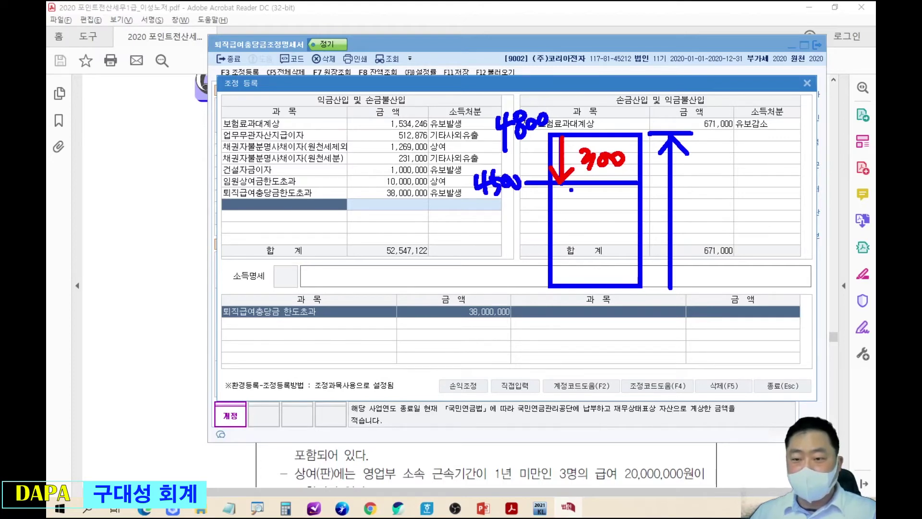
drag(568, 185, 568, 238)
drag(557, 221, 582, 220)
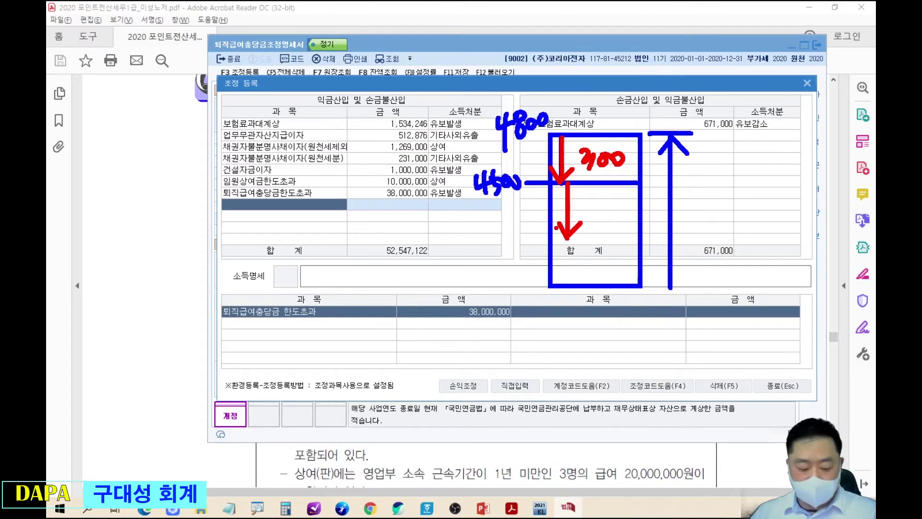
drag(527, 235, 639, 235)
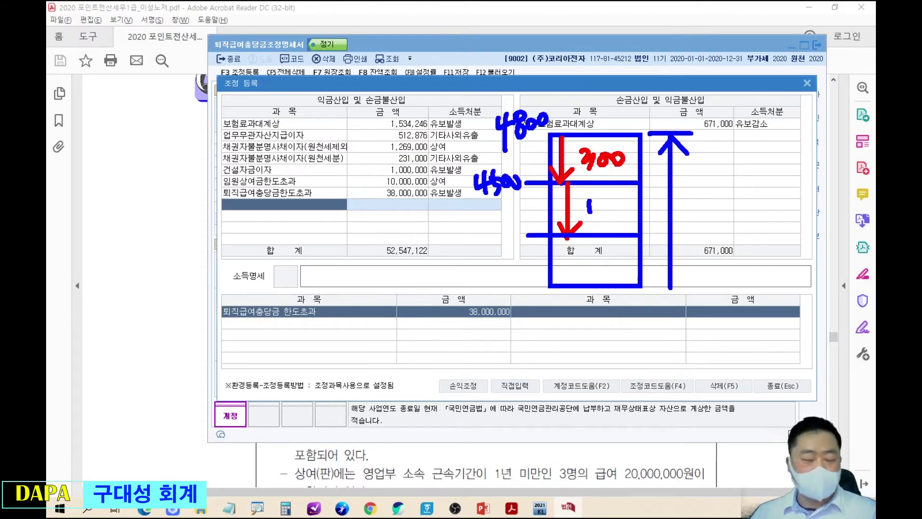
mouse_move(595, 196)
mouse_down()
mouse_move(600, 211)
mouse_move(617, 200)
mouse_move(632, 210)
mouse_up()
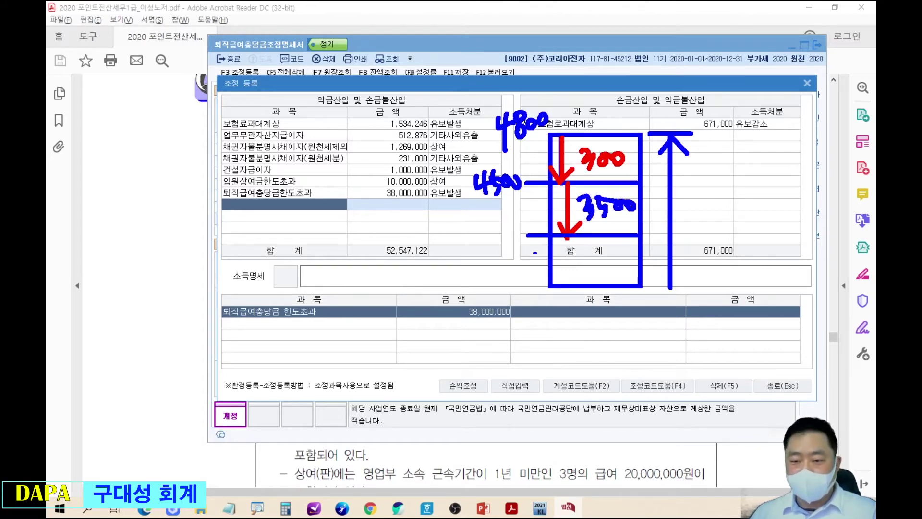
drag(478, 230, 479, 252)
mouse_move(494, 237)
mouse_down()
mouse_move(492, 248)
mouse_move(512, 233)
mouse_up()
drag(510, 231, 519, 235)
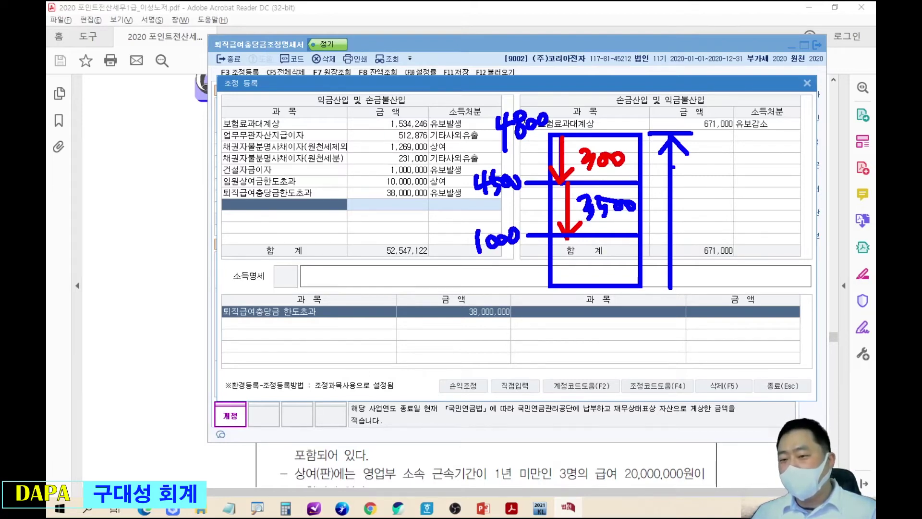
Illustrate the limit falling in stages to 0 beside the reserve box, and hatch the 1000 portion.
drag(661, 193, 680, 187)
drag(660, 230, 684, 225)
drag(661, 257, 686, 249)
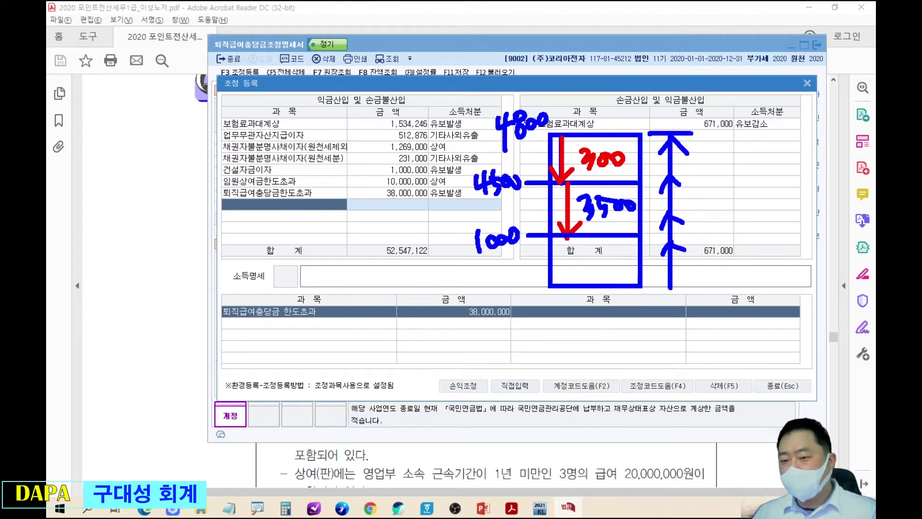
mouse_move(666, 284)
mouse_down()
mouse_move(679, 295)
mouse_move(736, 276)
mouse_up()
click(698, 309)
mouse_move(568, 239)
mouse_down()
mouse_move(553, 260)
mouse_move(558, 278)
mouse_up()
mouse_move(600, 239)
mouse_down()
mouse_move(576, 280)
mouse_move(595, 282)
mouse_up()
mouse_move(630, 245)
mouse_down()
mouse_move(610, 278)
mouse_move(619, 283)
mouse_up()
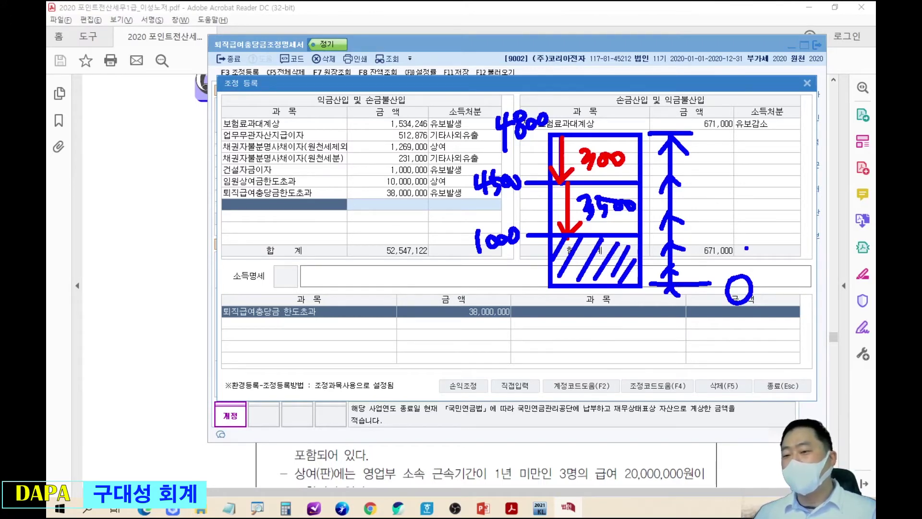
Illustrate a limit of 2000 beside the box, hatching the 1000 portion and marking the gap up to 2000.
mouse_move(713, 263)
mouse_down()
mouse_move(703, 191)
mouse_move(745, 175)
mouse_up()
mouse_move(757, 166)
mouse_down()
mouse_move(770, 176)
mouse_move(794, 169)
mouse_up()
drag(807, 168, 820, 169)
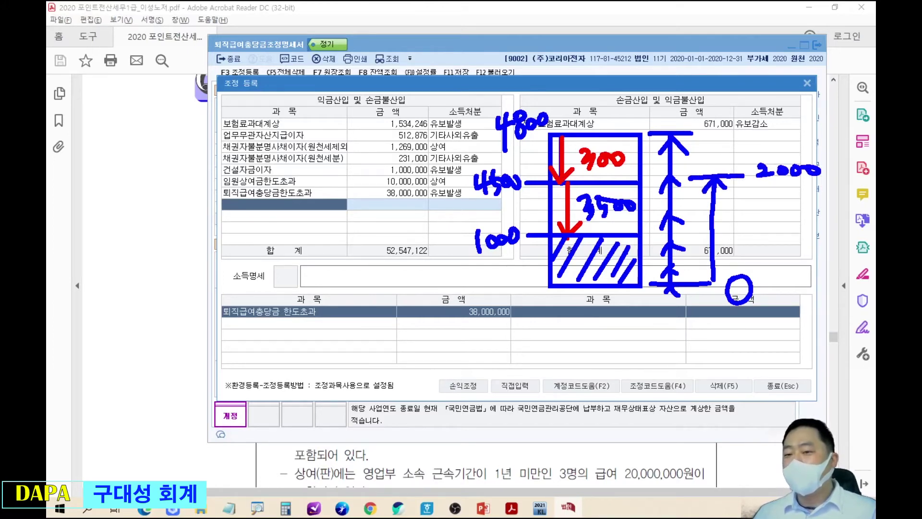
mouse_move(642, 235)
mouse_down()
mouse_move(731, 234)
mouse_move(677, 268)
mouse_up()
drag(710, 238, 694, 275)
mouse_move(724, 240)
mouse_down()
mouse_move(703, 279)
mouse_move(737, 214)
mouse_move(732, 187)
mouse_move(718, 180)
mouse_up()
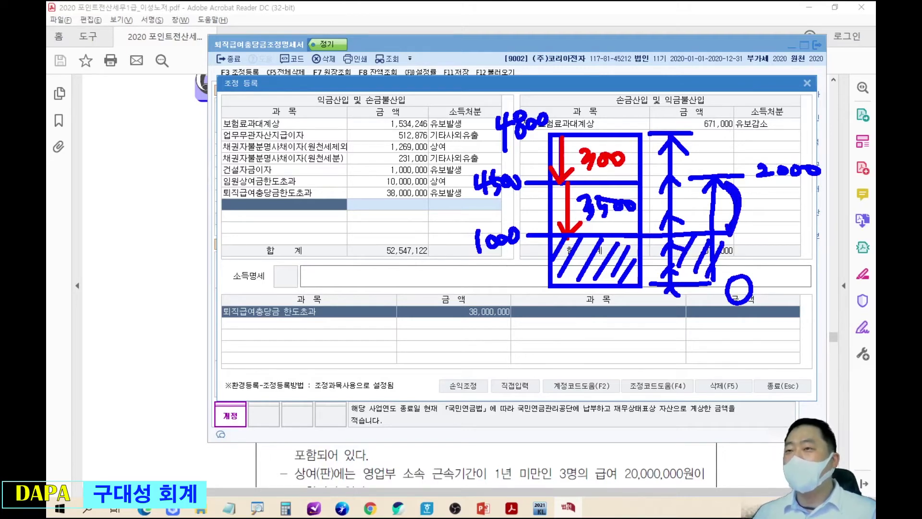
Illustrate the 2000 limit's drop to the baseline, clear the annotations, and close 조정 등록.
mouse_move(719, 178)
mouse_down()
mouse_move(751, 177)
mouse_move(749, 284)
mouse_move(782, 283)
mouse_up()
drag(718, 283, 749, 283)
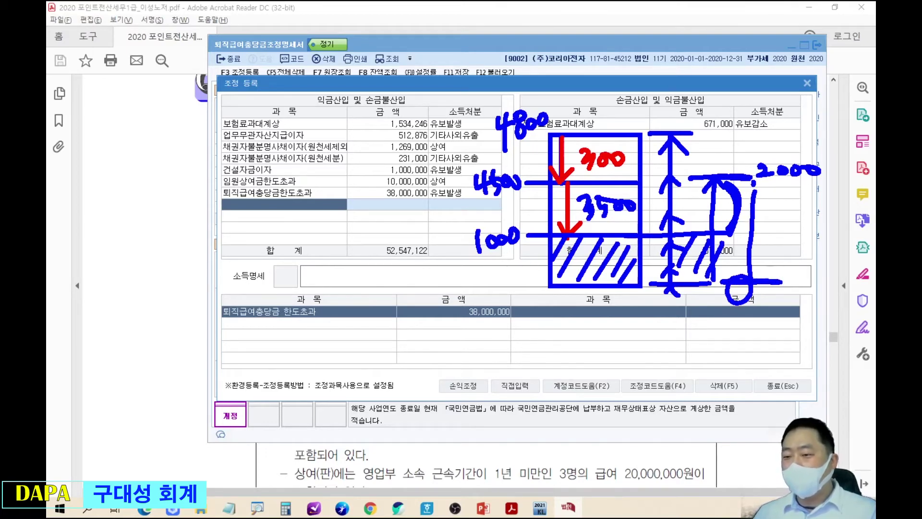
drag(764, 279, 782, 272)
click(789, 274)
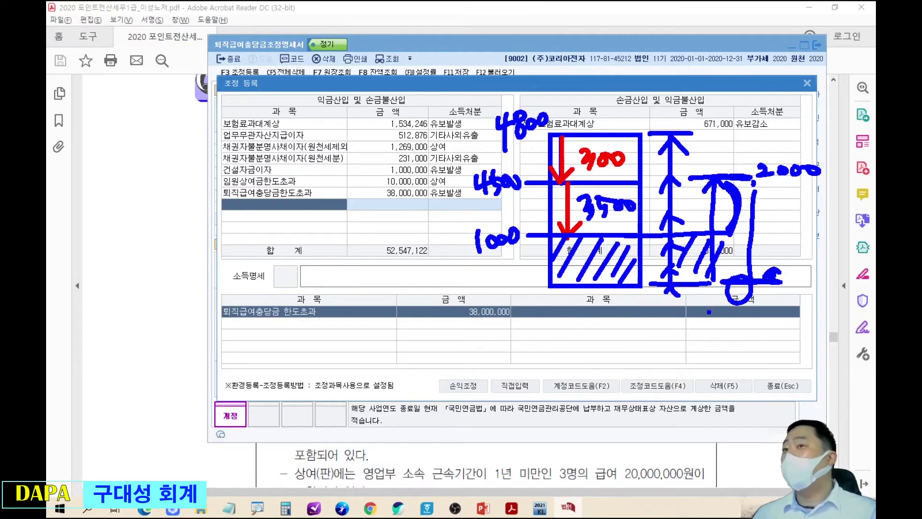
key(Escape)
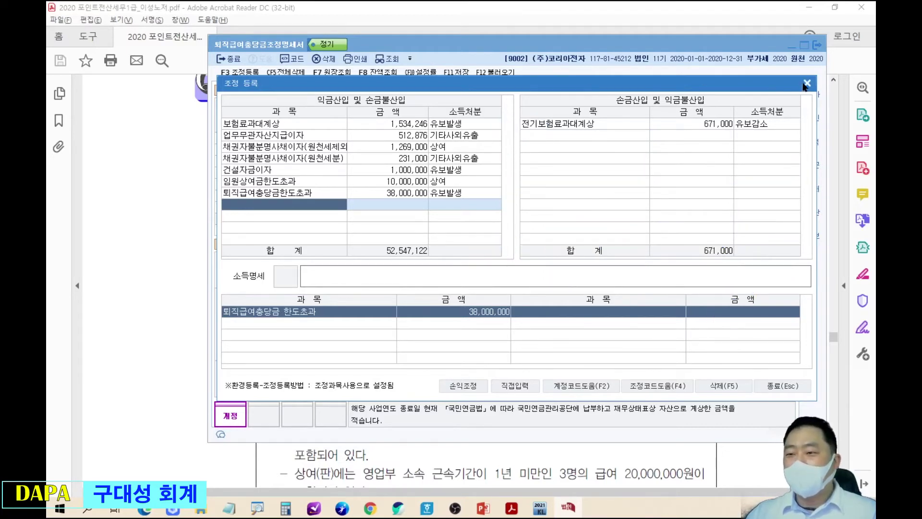
click(806, 84)
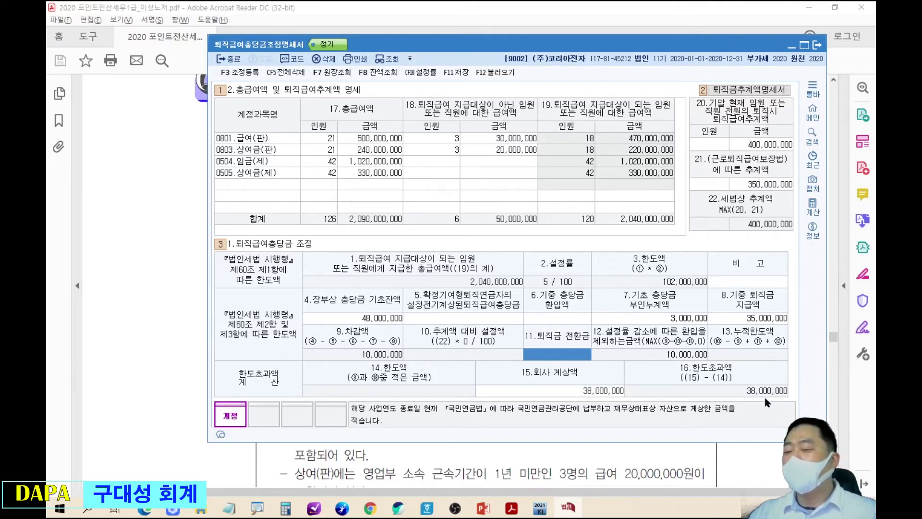
Try 11,000,000 as item 11 퇴직금 전환금, and clear the amount again.
text(11,000,000)
key(Return)
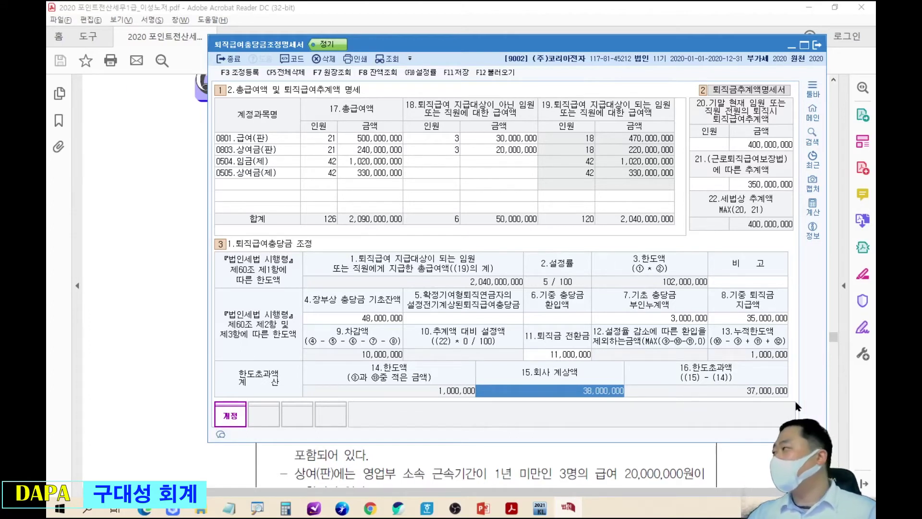
click(579, 358)
key(Delete)
key(Up)
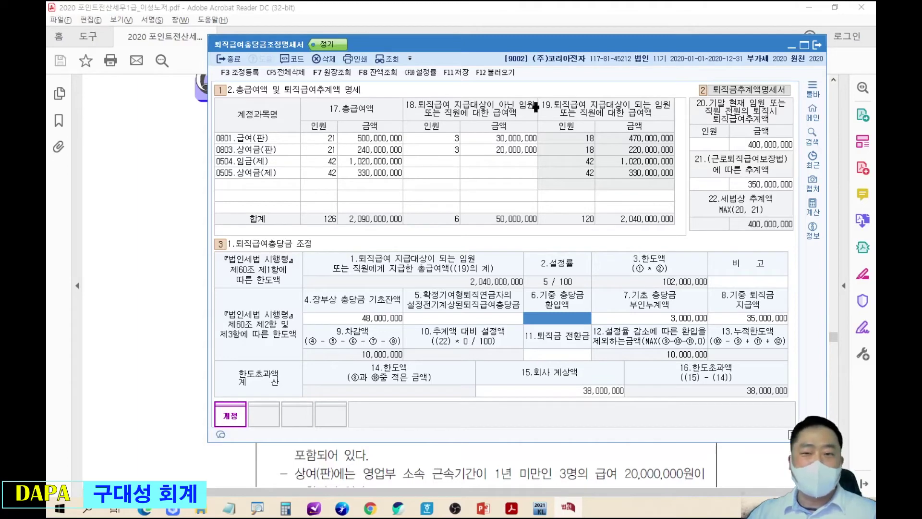
Exit the 퇴직급여충당금조정명세서, saving its changes.
key(Escape)
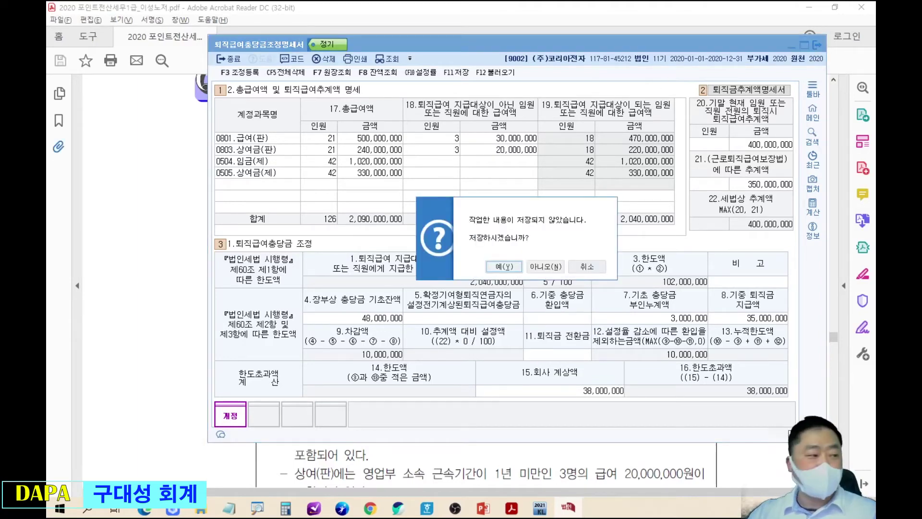
key(alt+Tab)
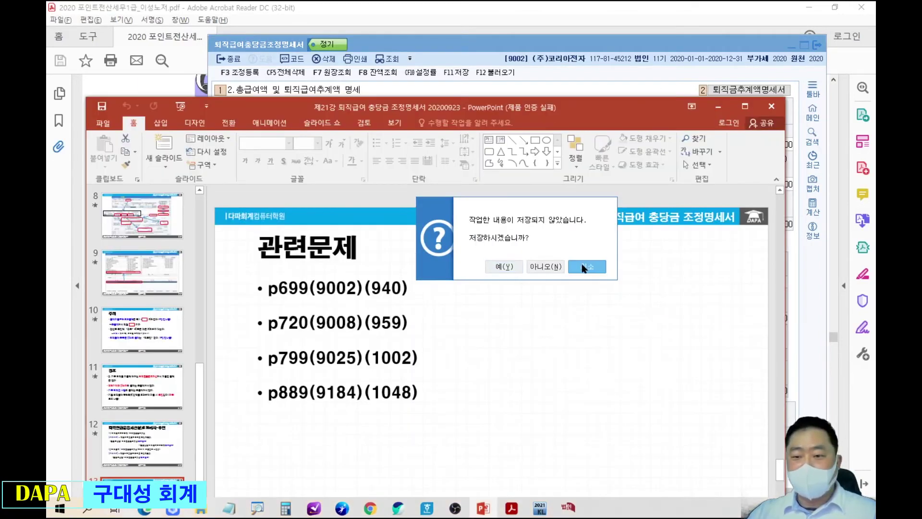
key(alt+Tab)
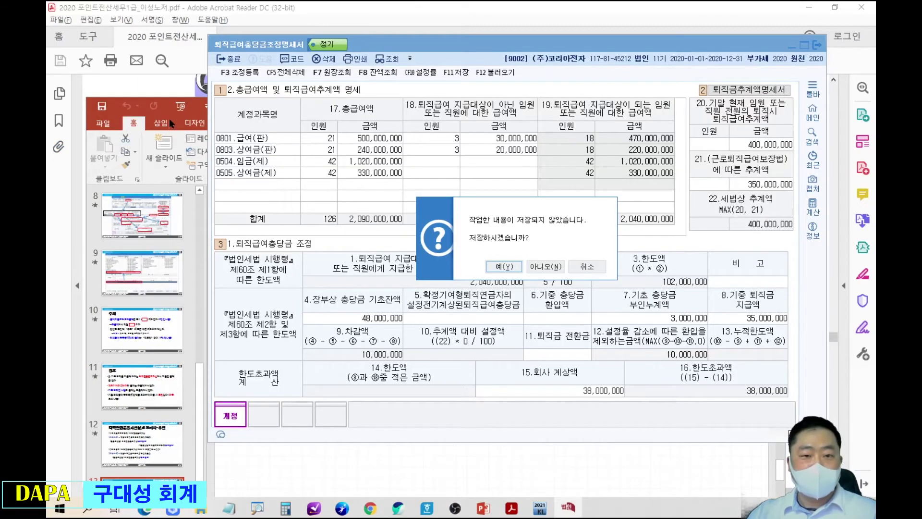
key(alt+Tab)
key(alt+Tab)
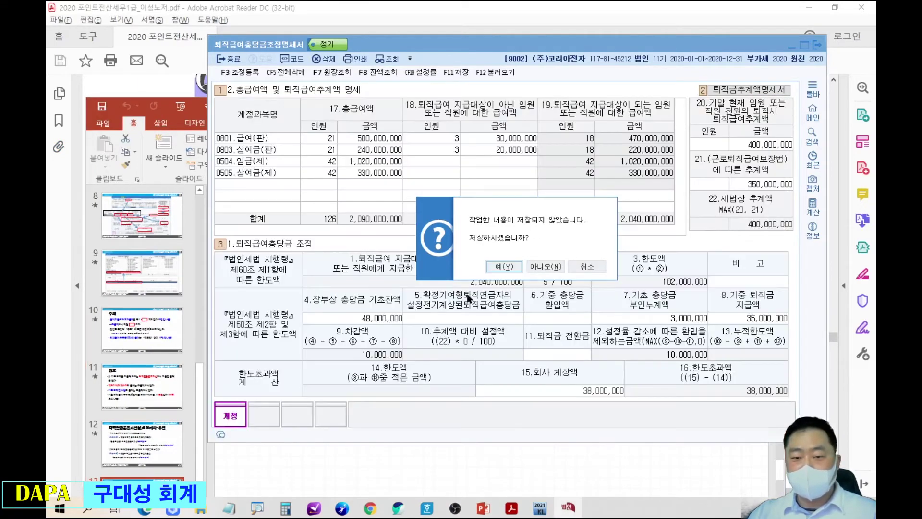
click(514, 267)
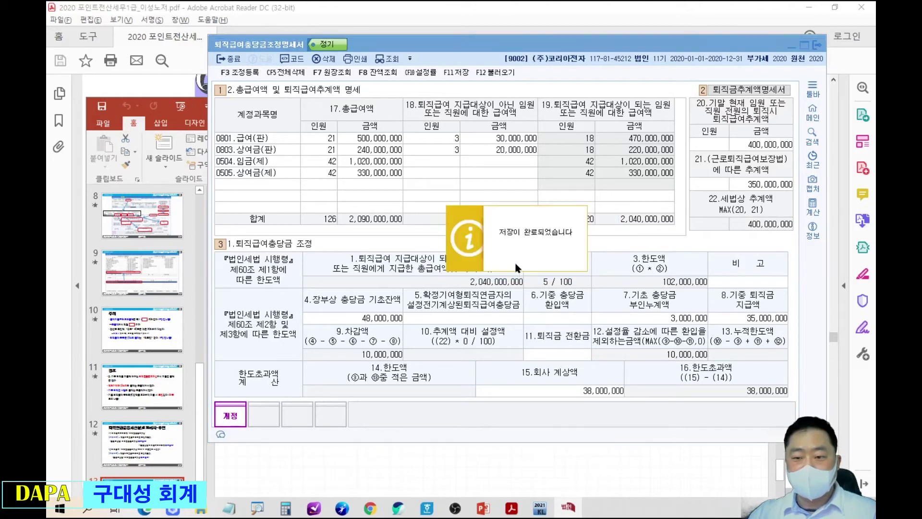
click(139, 124)
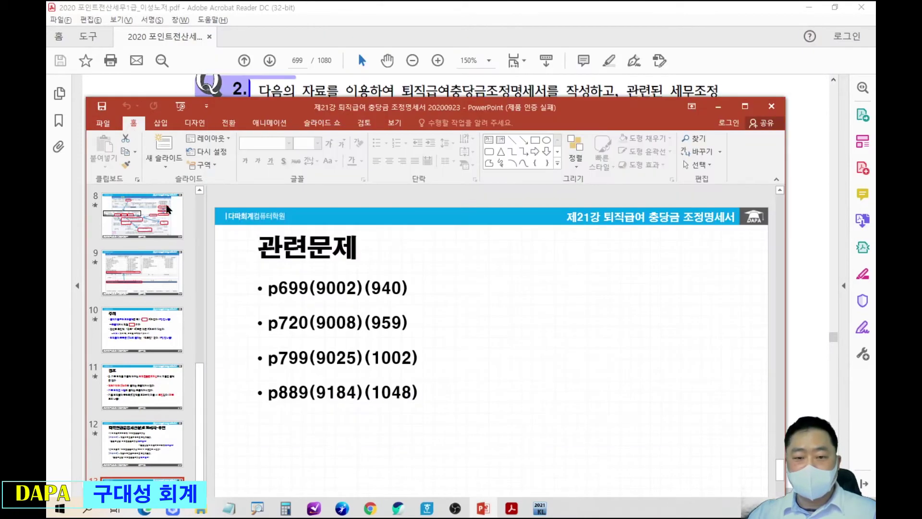
drag(241, 304, 482, 343)
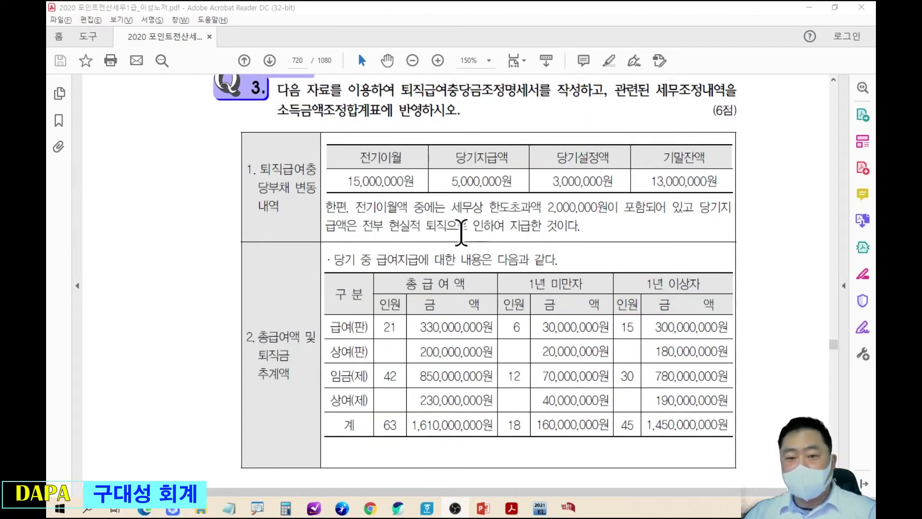
drag(521, 132, 628, 201)
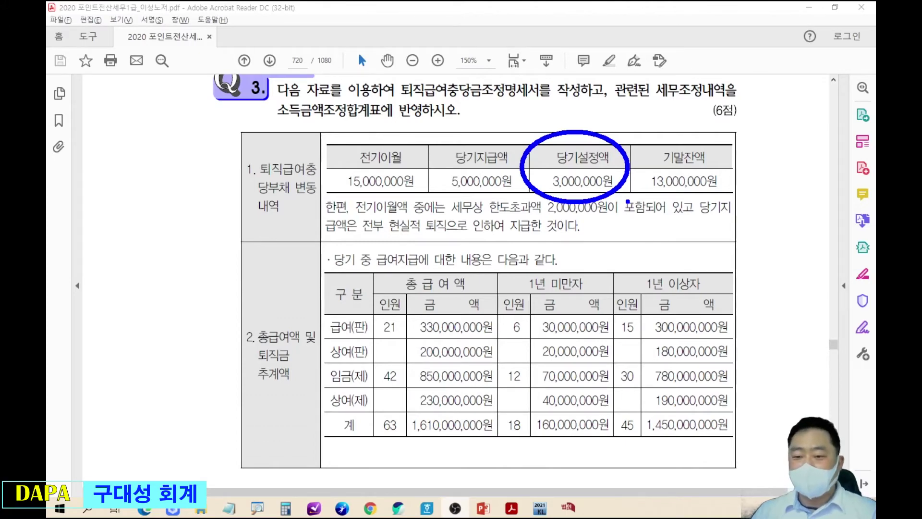
key(Escape)
Examine problem 3's 총급여액 table and its notes on 퇴직급여 추계액, excess bonus and 기타 conditions.
scroll(518, 267, down, 3)
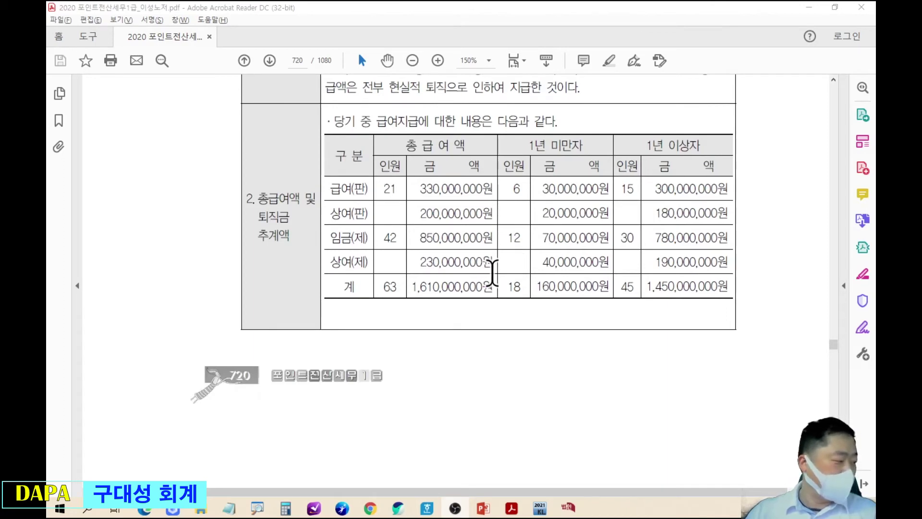
mouse_move(310, 98)
mouse_down()
mouse_move(669, 312)
mouse_move(738, 328)
mouse_up()
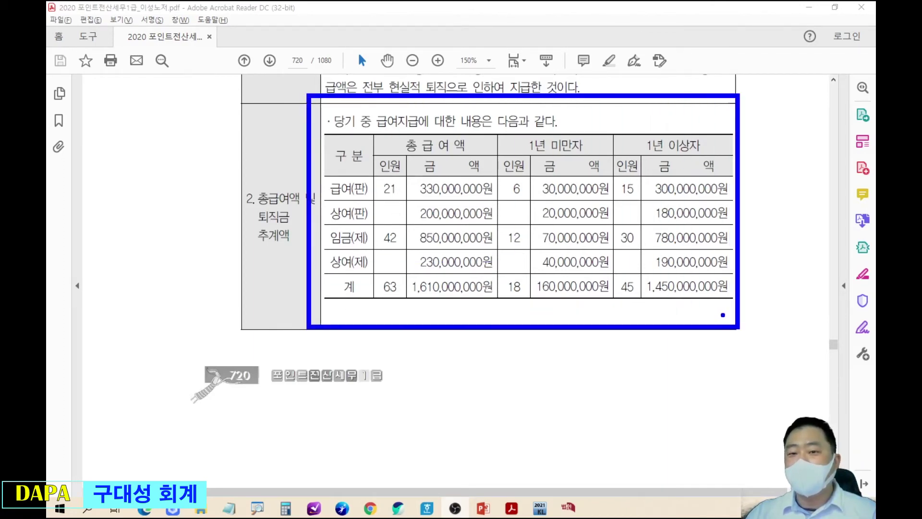
scroll(705, 315, down, 10)
mouse_move(313, 153)
mouse_down()
mouse_move(675, 315)
mouse_move(730, 317)
mouse_up()
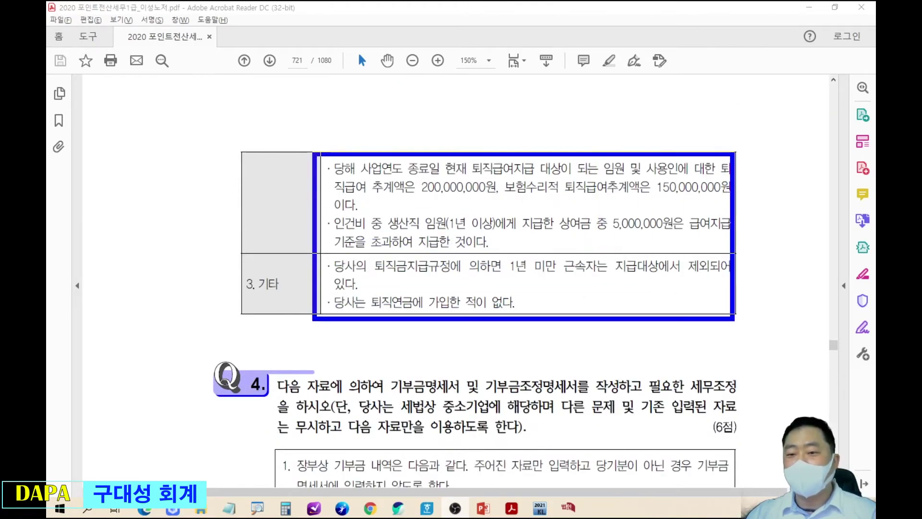
key(Escape)
scroll(607, 373, up, 5)
scroll(604, 380, up, 3)
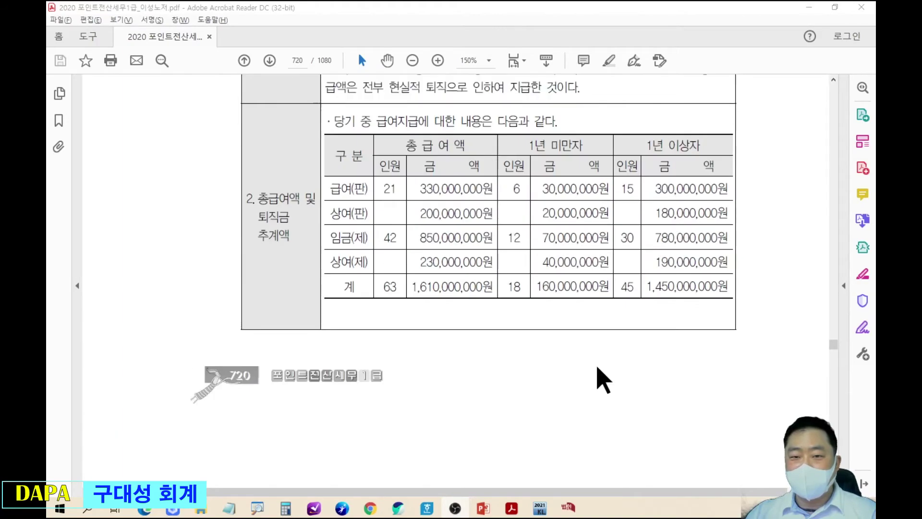
Switch to the KcLep 퇴직급여충당금조정명세서 and add 0801 급여(판) with 총급여액 of 21 people and 330,000,000.
key(alt+Tab)
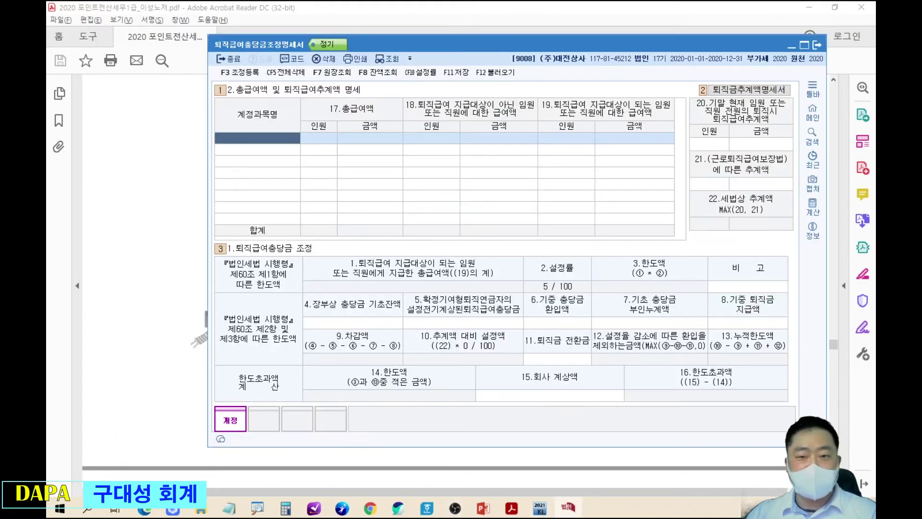
drag(404, 44, 378, 251)
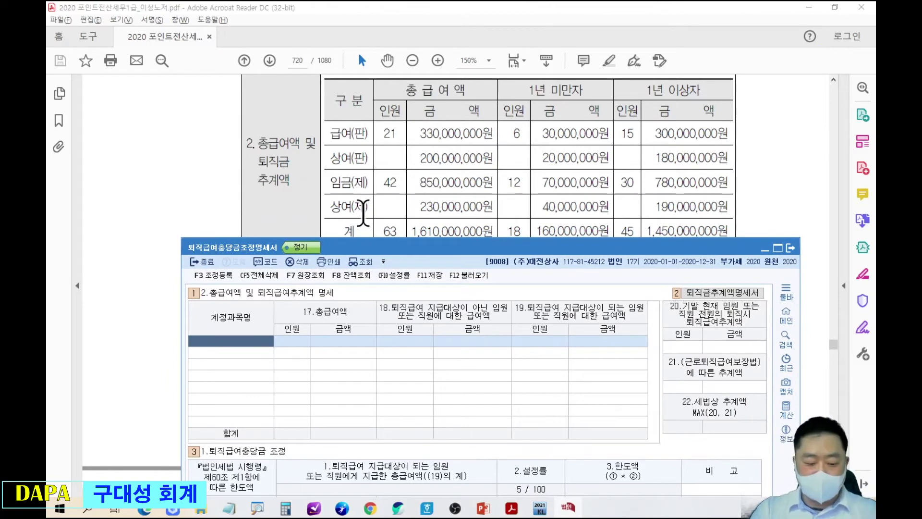
key(F2)
text(급여)
key(Page_Down)
key(Up)
key(Up)
key(Up)
key(Return)
text(21)
key(Return)
text(330,000,000)
key(Return)
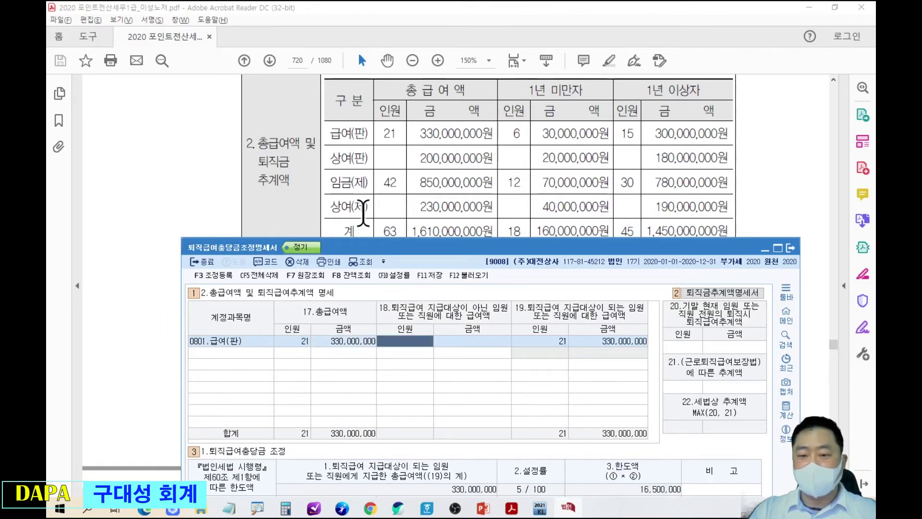
Enter 6 people and 30,000,000 as the 급여(판) row's item 18 pay for staff not eligible for 퇴직급여.
text(6)
key(Return)
text(30000000)
key(Return)
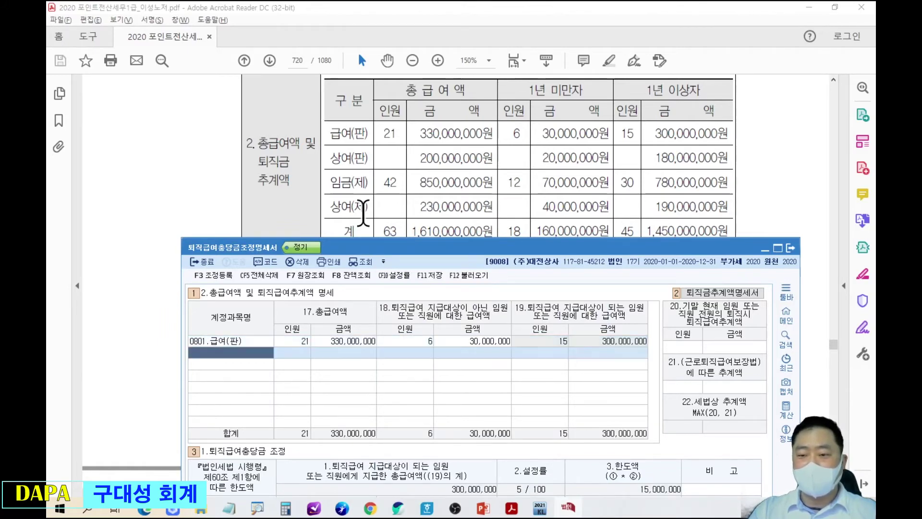
Add 0803 상여금(판) with a 총급여액 of 200,000,000 and an item 18 amount of 20,000,000.
text(상여)
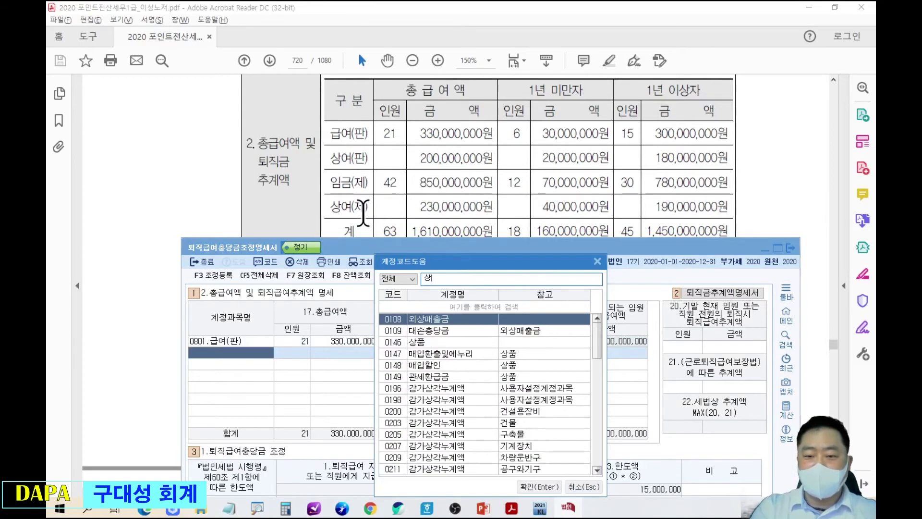
key(Return)
key(Return)
text(200,000,000)
key(Return)
key(Return)
text(20,000,000)
key(Return)
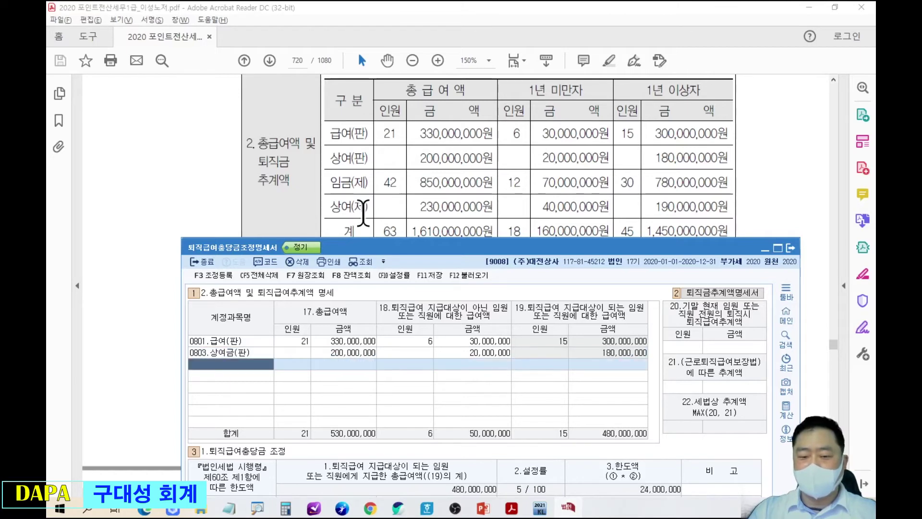
Add 0504 임금(제) with 총급여액 of 42 people and 850,000,000, and item 18 of 12 people and 70,000,000.
text(임금)
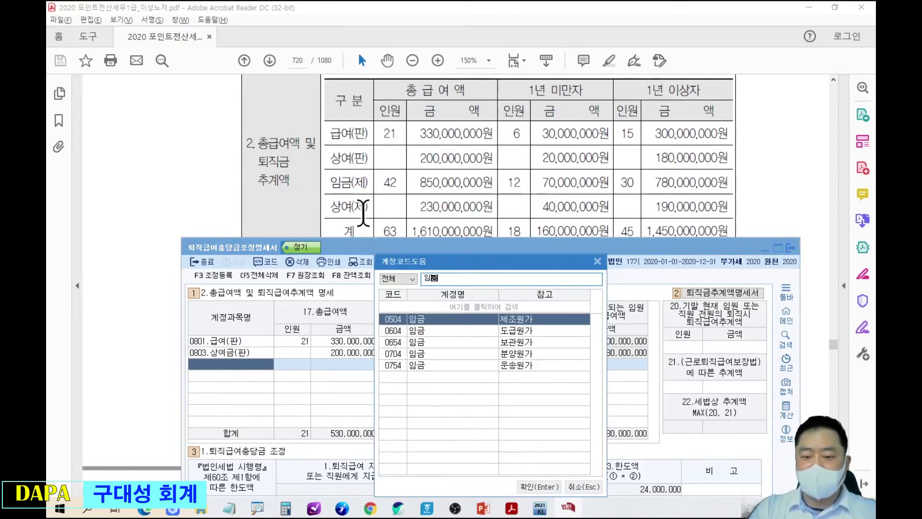
key(Return)
text(42)
key(Return)
text(850,000,000)
key(Return)
text(12)
key(Return)
text(70,000,000)
key(Return)
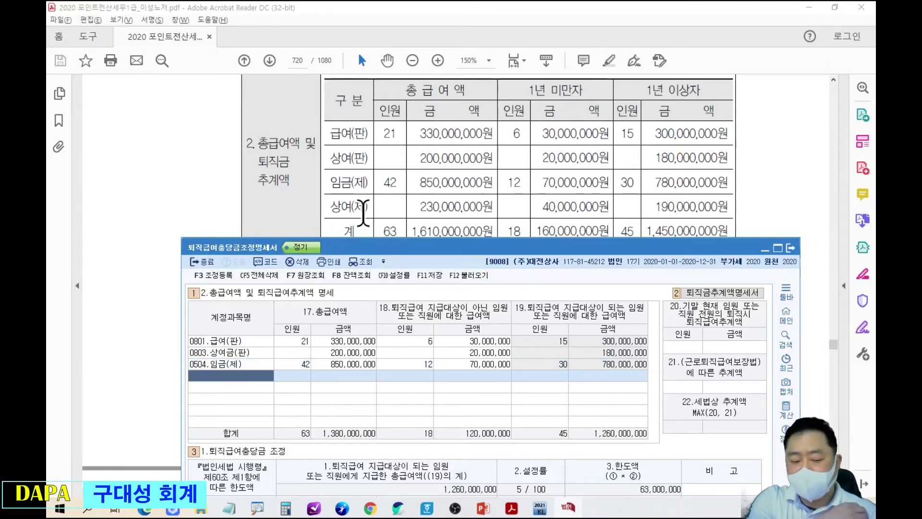
Add 0505 상여금(제) with a 총급여액 of 230,000,000 and an item 18 amount of 40,000,000.
text(상여)
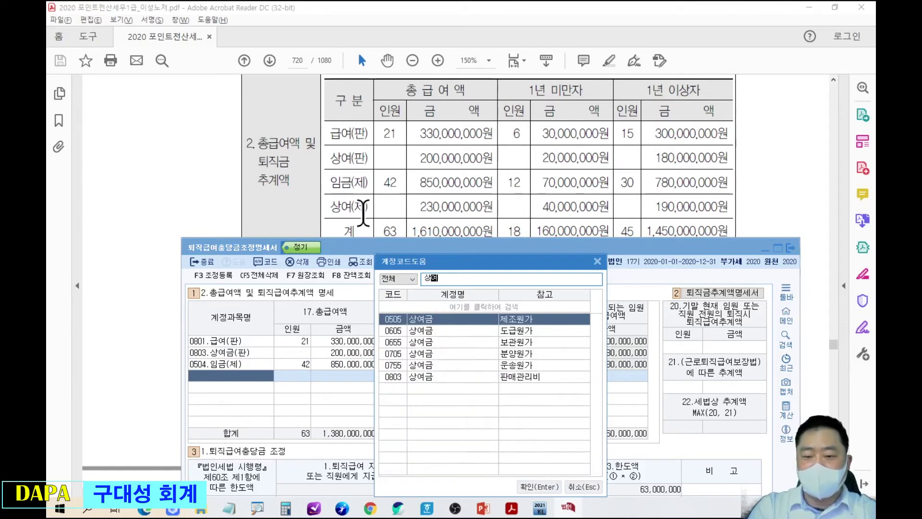
key(Return)
text(230000000)
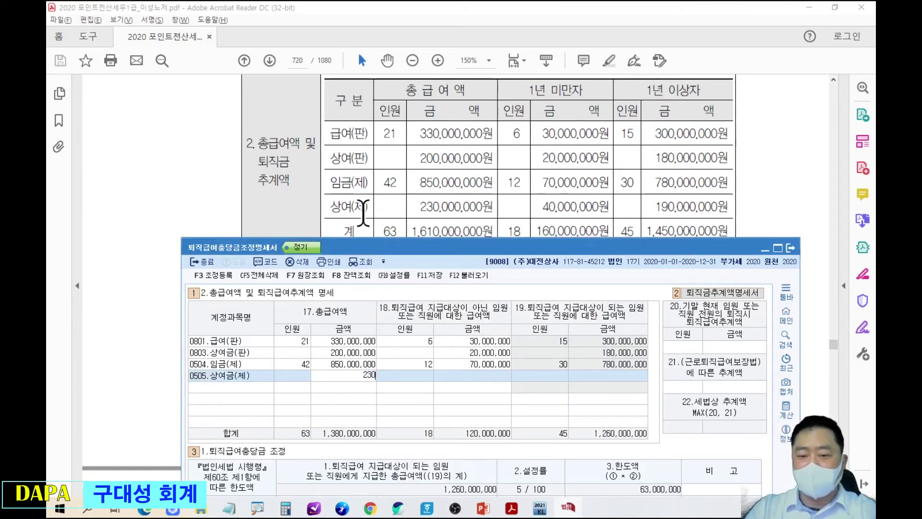
key(Return)
key(Return)
text(40000000)
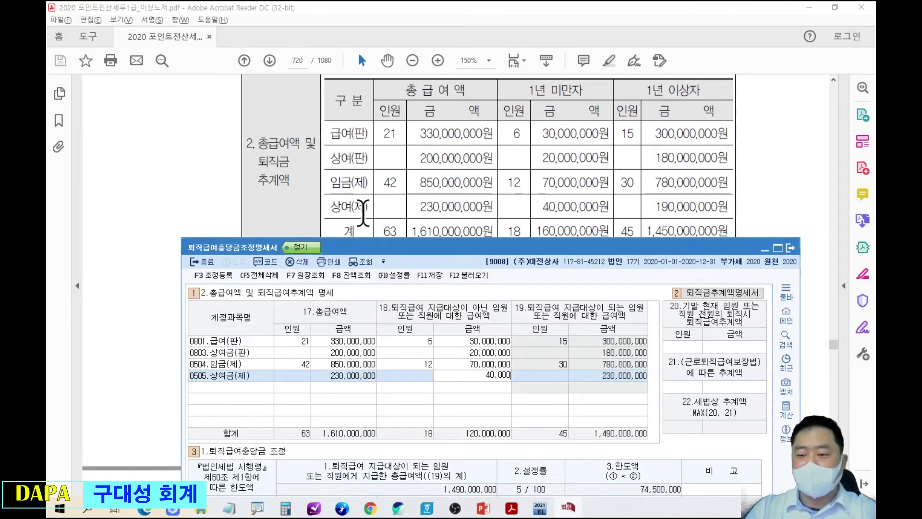
key(Return)
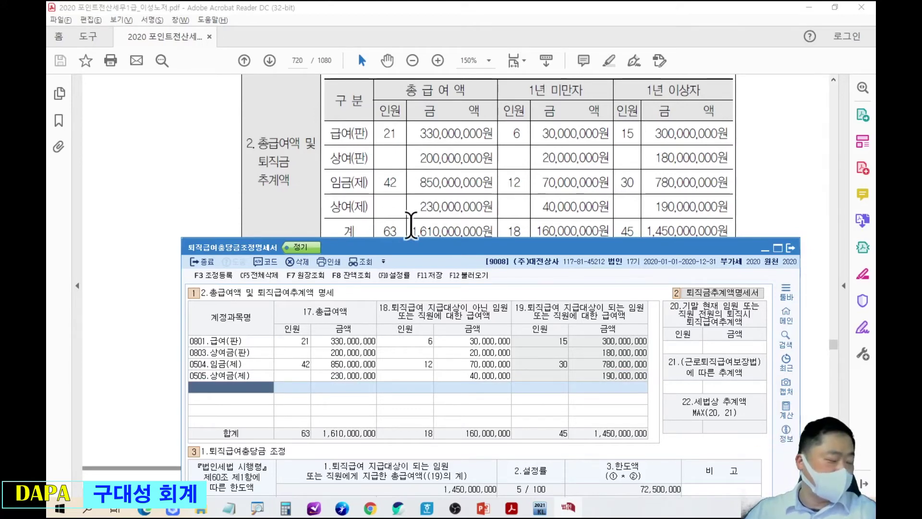
Compare the entered 17.총급여액 figures with the payroll table in the PDF's problem 3.
click(430, 206)
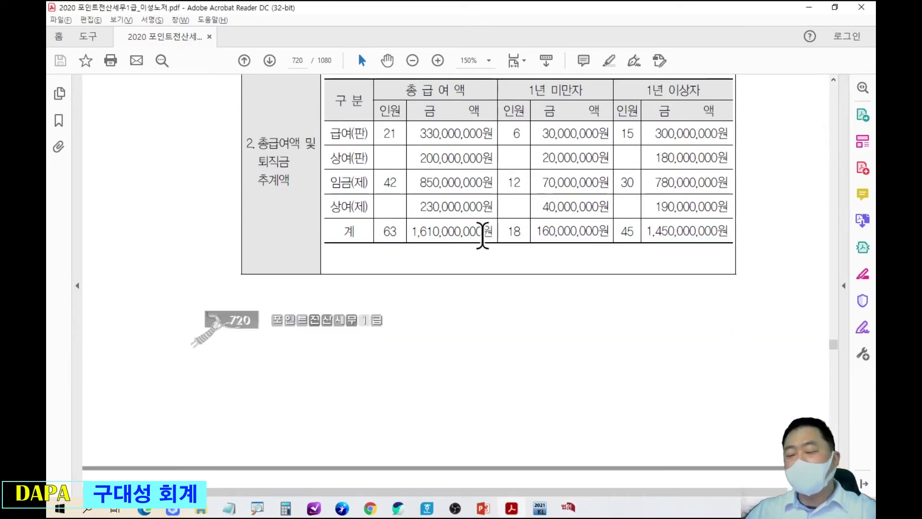
key(alt+Tab)
mouse_move(275, 308)
mouse_down()
mouse_move(365, 397)
mouse_move(378, 310)
mouse_up()
drag(446, 239, 379, 309)
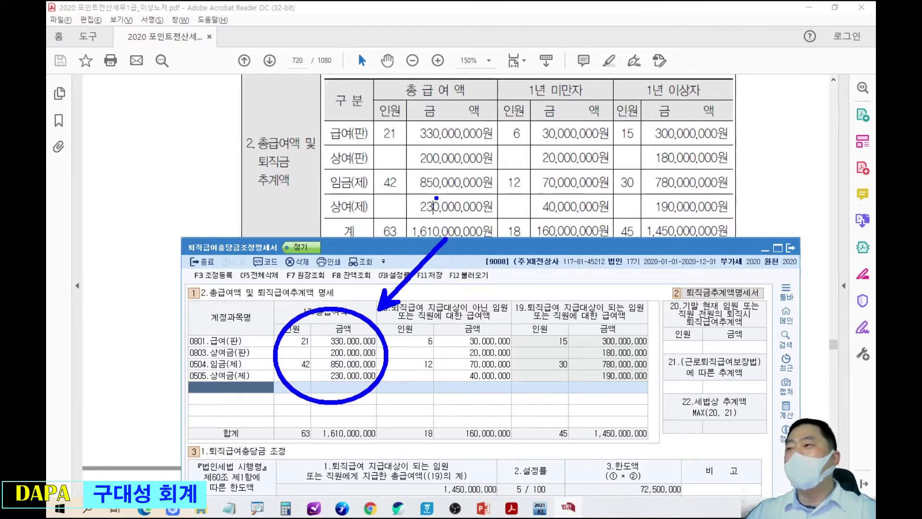
key(Escape)
Examine the PDF's note on the year-end 퇴직급여 추계액 and the 보험수리적 퇴직급여추계액 in problem 3.
click(438, 182)
scroll(439, 197, down, 10)
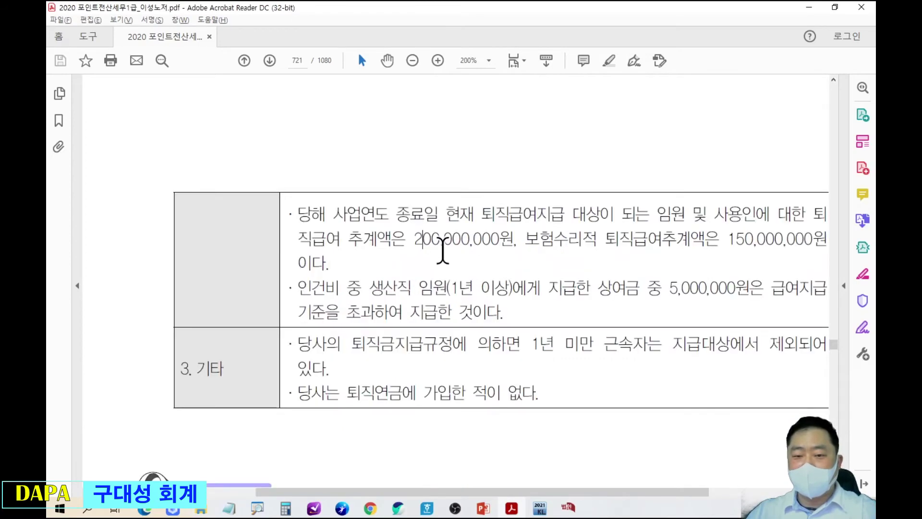
scroll(540, 230, up, 2)
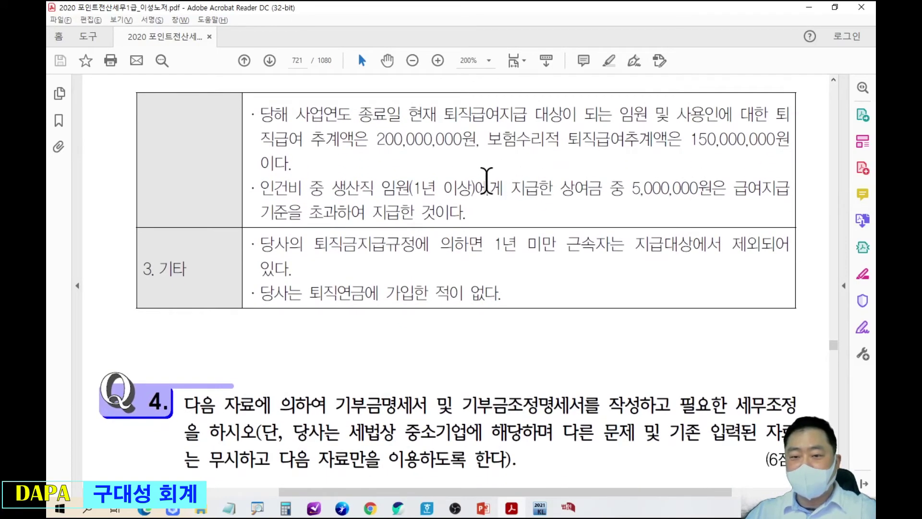
drag(586, 125, 794, 123)
drag(255, 148, 776, 147)
key(Escape)
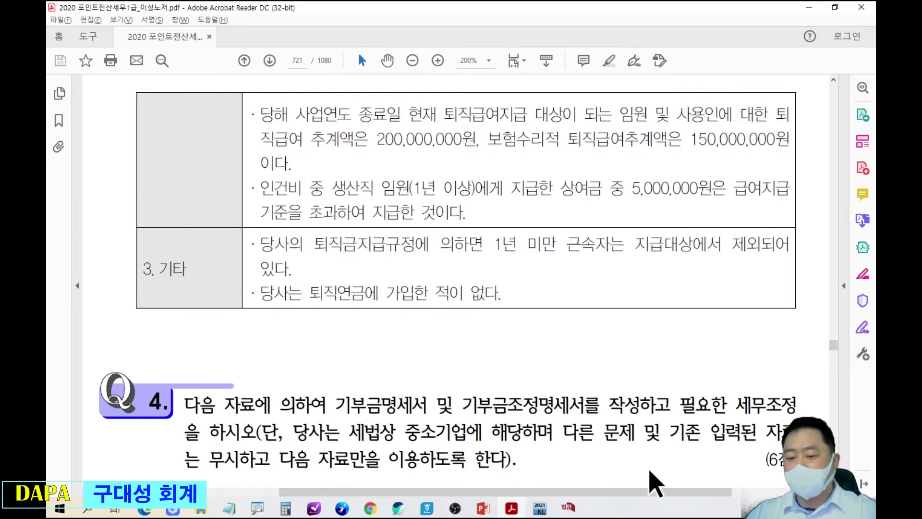
Switch back to KcLep and enter 200,000,000 as the item 20 amount and 150,000,000 as item 21 in the 퇴직금추계액명세서.
click(568, 507)
drag(662, 245, 649, 183)
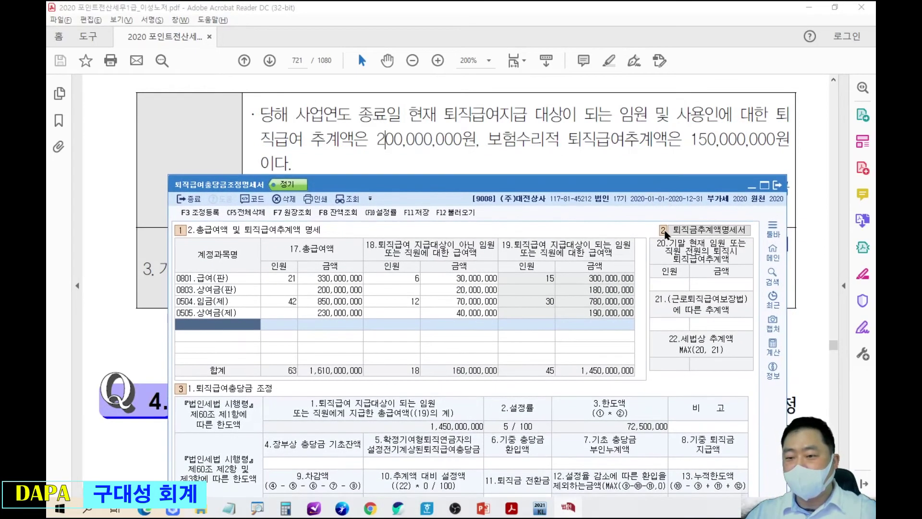
click(710, 284)
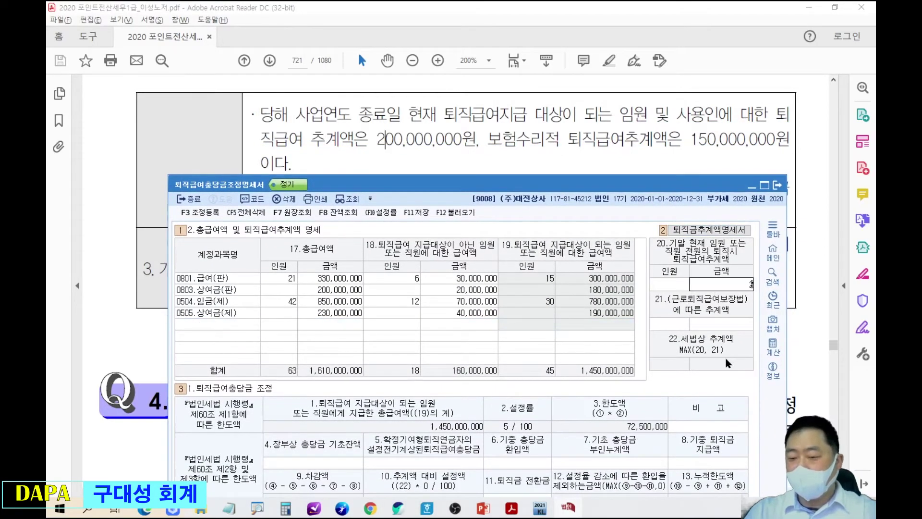
key(Return)
click(724, 327)
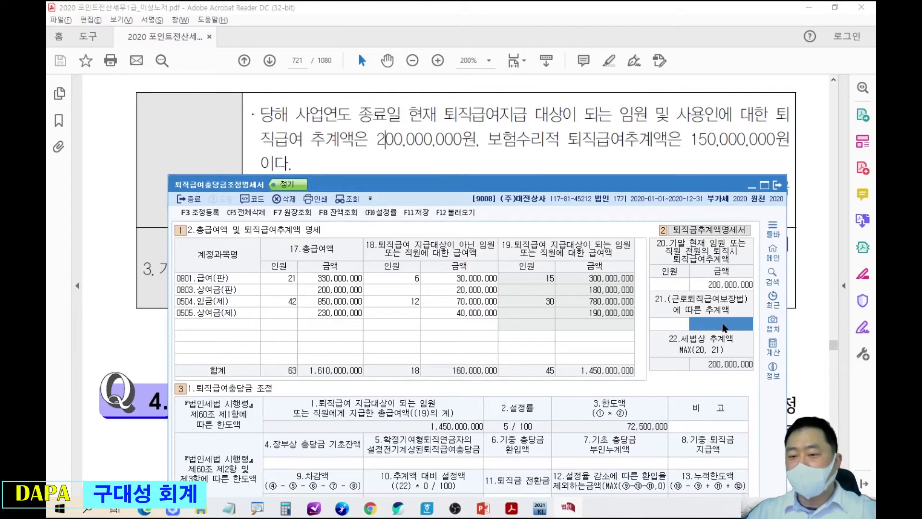
text(150,000,000)
key(Return)
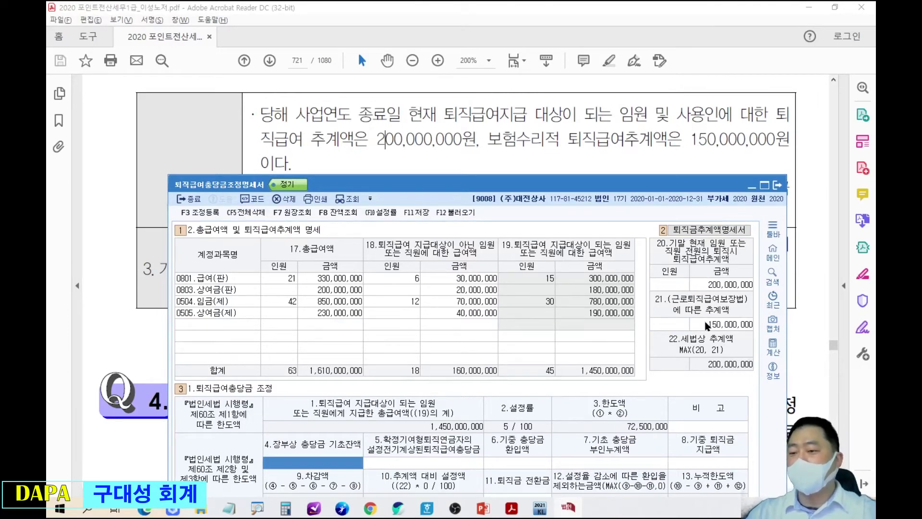
Review the 퇴직금추계액명세서 block and save the 퇴직급여충당금조정명세서.
drag(641, 233, 761, 384)
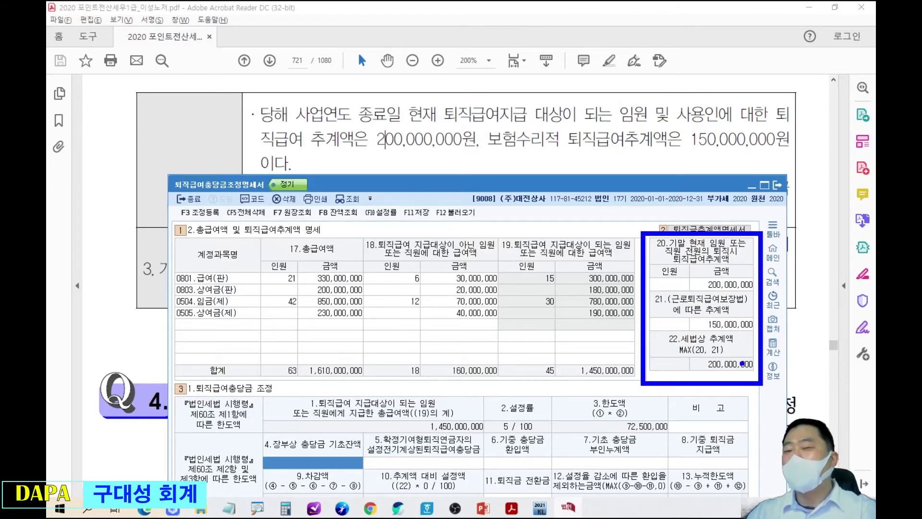
key(Escape)
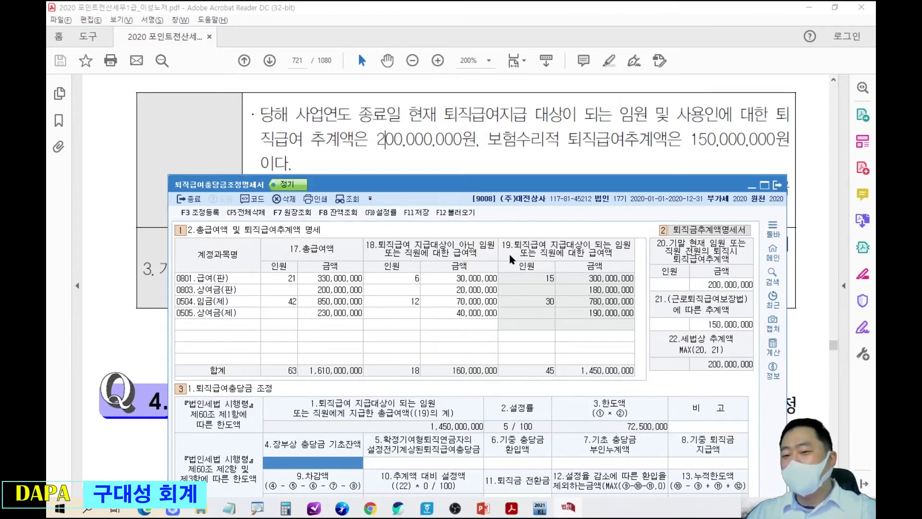
click(421, 214)
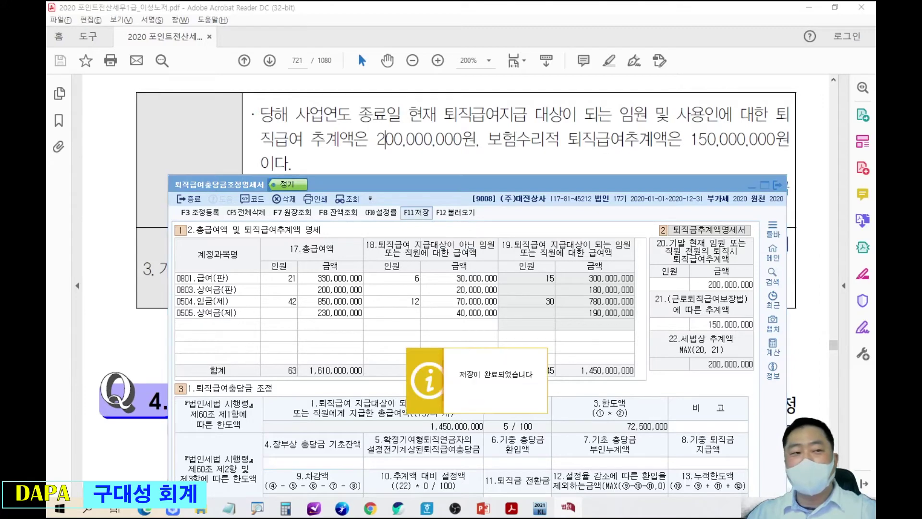
Open the 퇴직연금부담금등조정명세서 and load its data to check that item 1 퇴직급여추계액 carries over.
drag(46, 73, 488, 101)
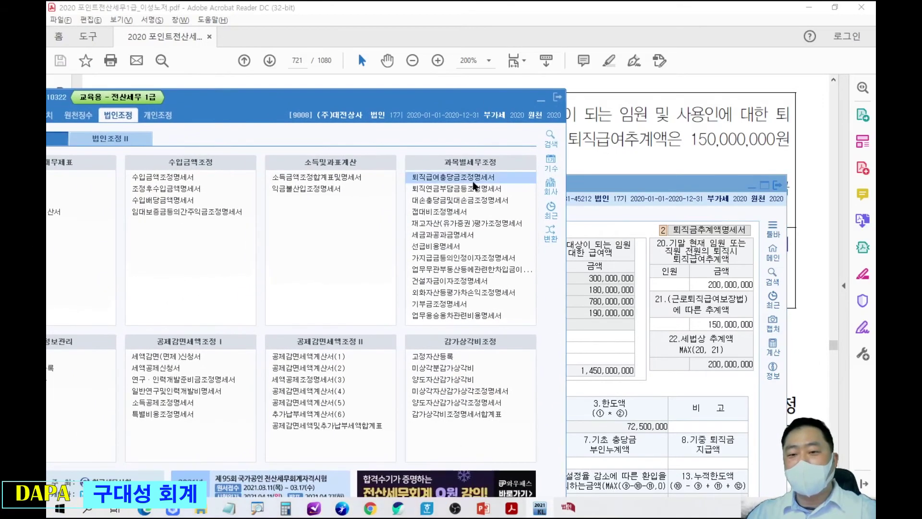
click(473, 188)
drag(387, 21, 462, 38)
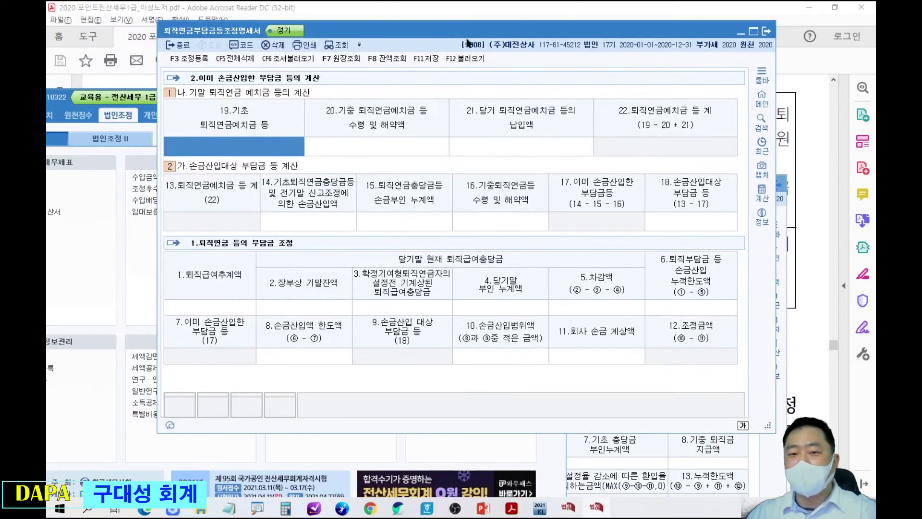
click(464, 58)
click(504, 241)
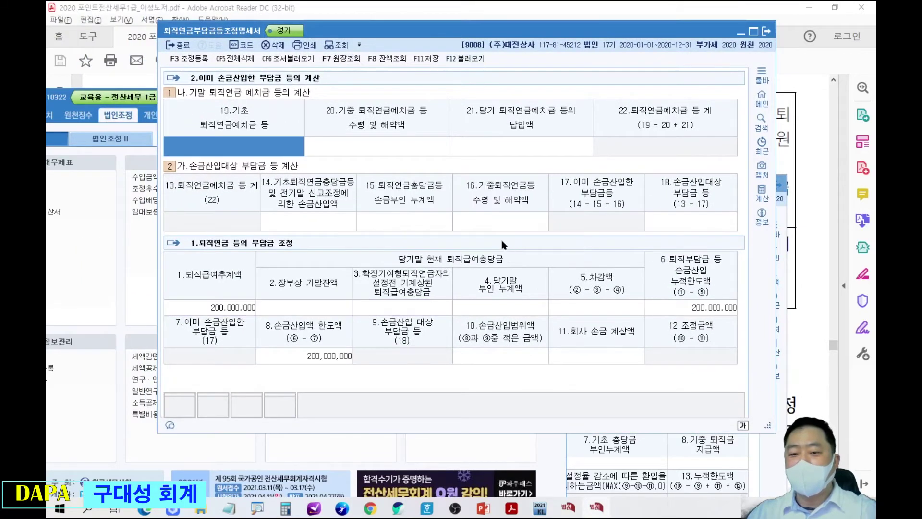
drag(189, 285, 267, 326)
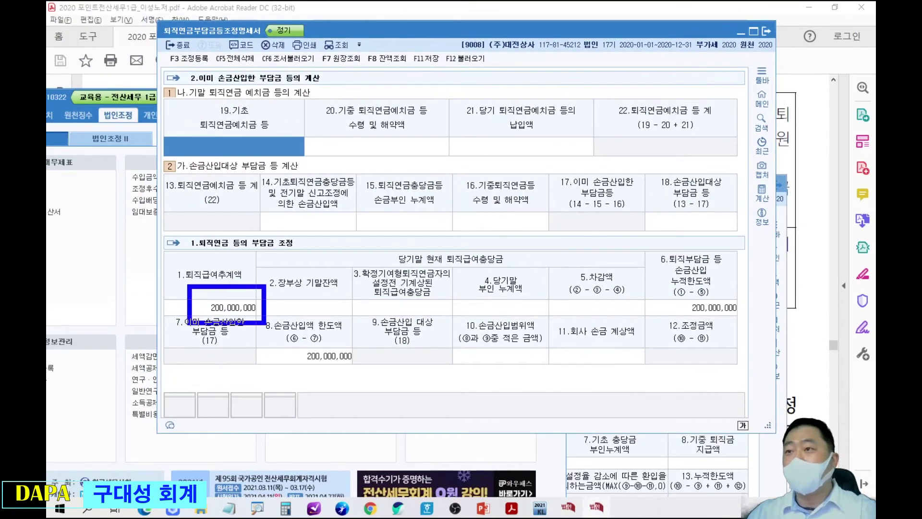
key(Escape)
Trace how item 22 세법상 추계액 in the 퇴직급여충당금조정명세서 feeds item 10 추계액 대비 설정액 and the 퇴직연금 form.
click(783, 271)
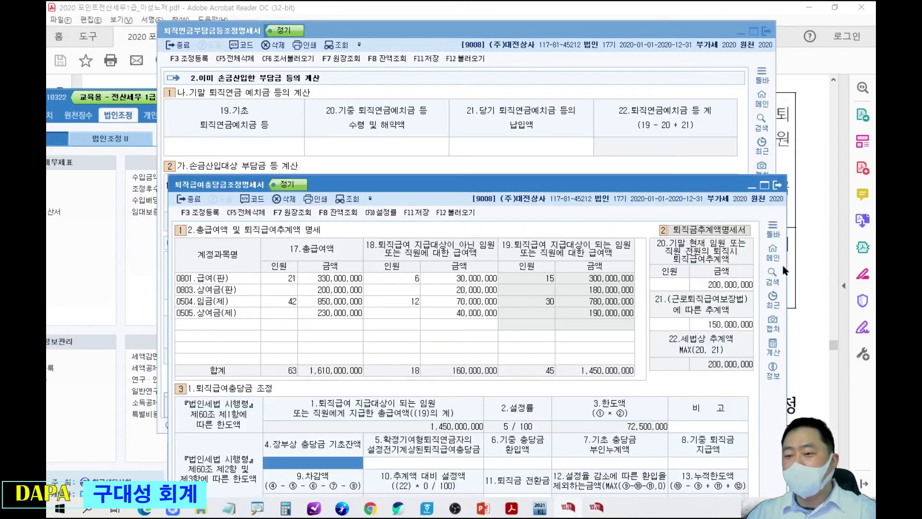
drag(695, 181, 701, 185)
drag(696, 343, 774, 386)
mouse_move(701, 374)
mouse_down()
mouse_move(533, 442)
mouse_move(495, 485)
mouse_up()
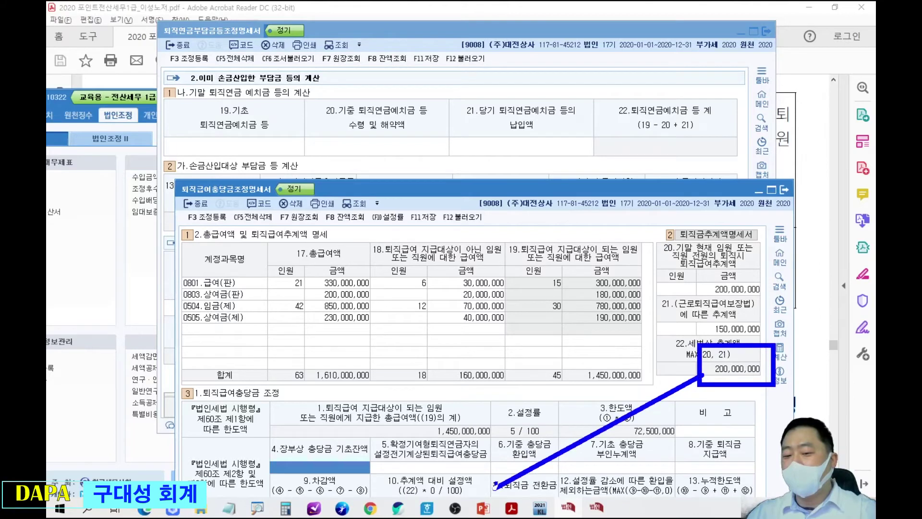
mouse_move(381, 474)
mouse_down()
mouse_move(464, 504)
mouse_move(498, 470)
mouse_up()
mouse_move(696, 344)
mouse_down()
mouse_move(267, 231)
mouse_move(151, 285)
mouse_up()
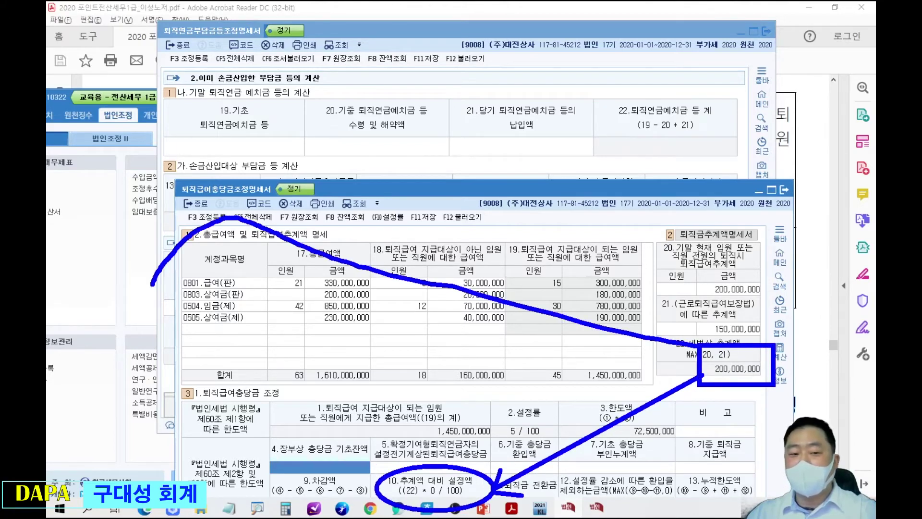
mouse_move(224, 244)
mouse_down()
mouse_move(247, 300)
mouse_move(272, 298)
mouse_up()
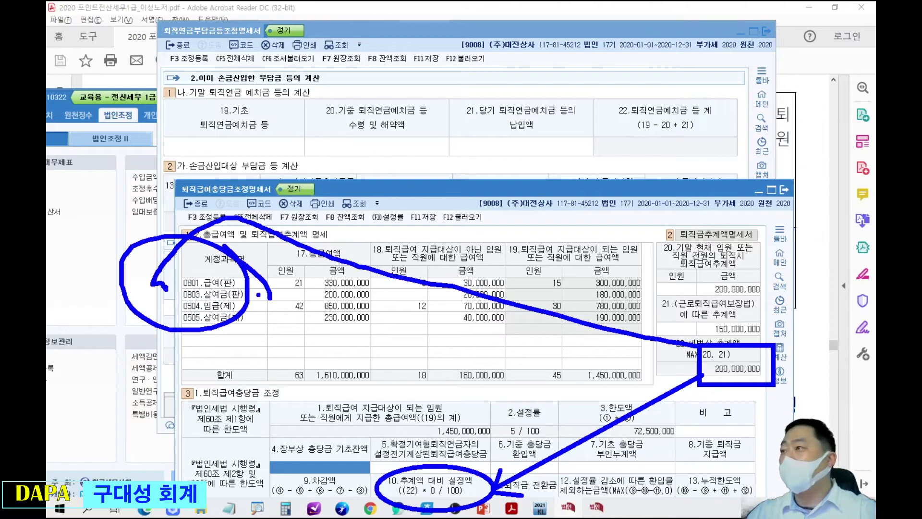
key(Escape)
Return to the 퇴직연금부담금등조정명세서 and close it without saving.
click(426, 31)
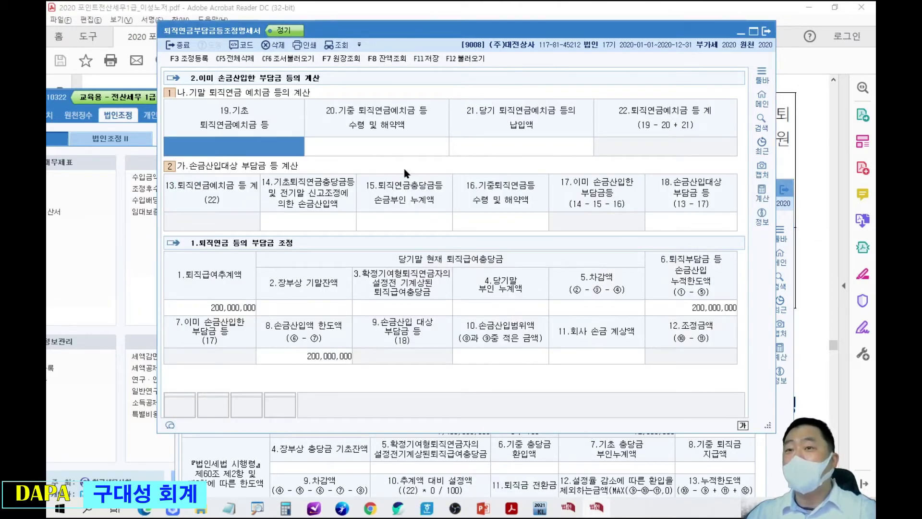
click(767, 32)
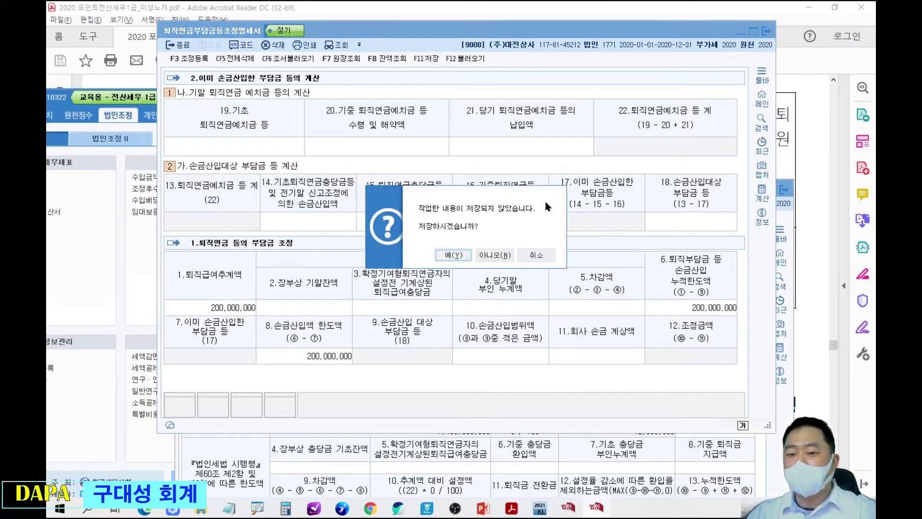
click(491, 251)
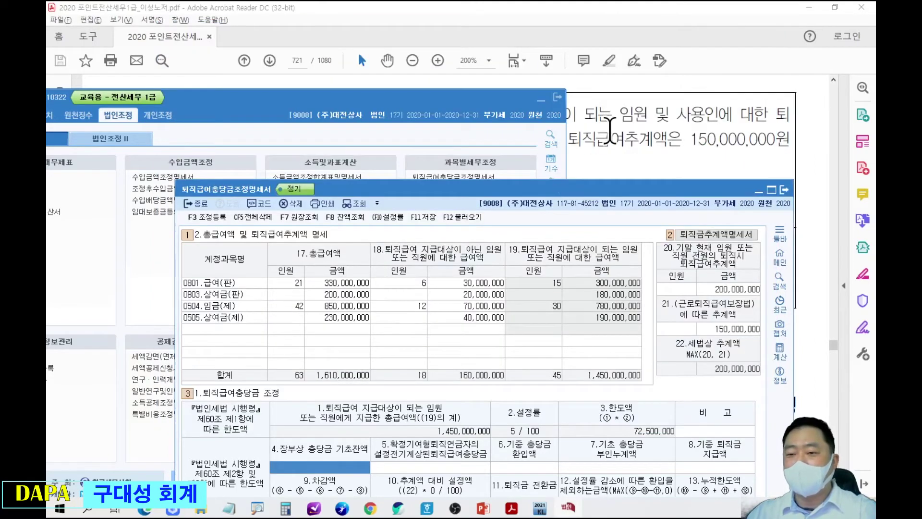
Check the note on the excess executive bonus in the PDF, then set the 0505 상여금(제) amount under 17.총급여액 to 225,000,000.
click(595, 138)
scroll(596, 138, down, 1)
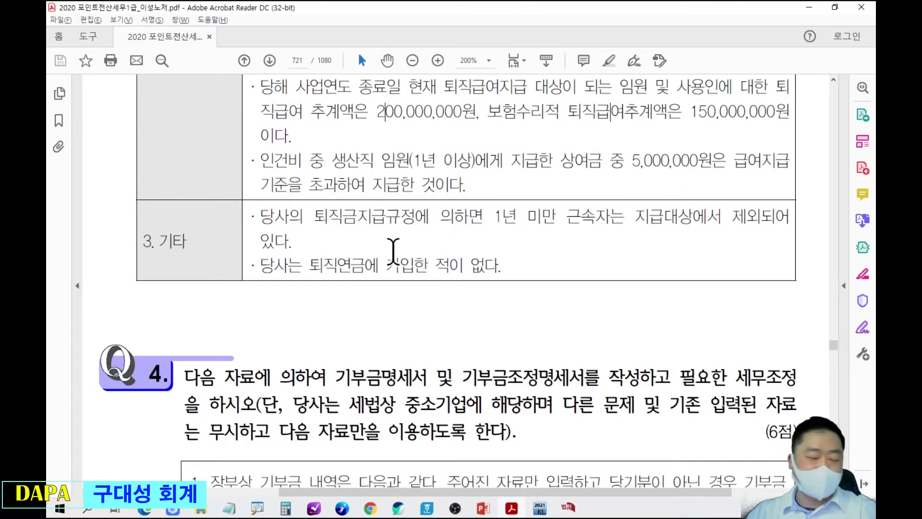
drag(418, 195, 415, 215)
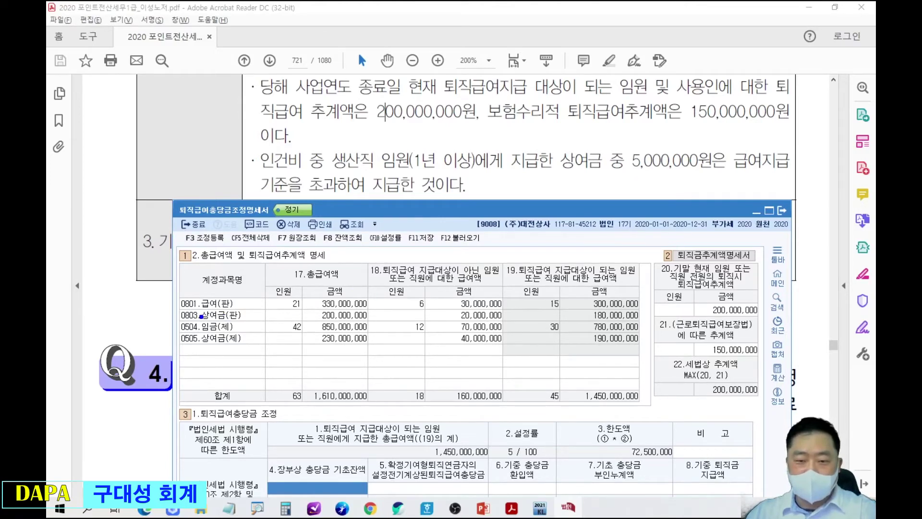
mouse_move(172, 327)
mouse_down()
mouse_move(248, 346)
mouse_move(375, 346)
mouse_move(449, 391)
mouse_up()
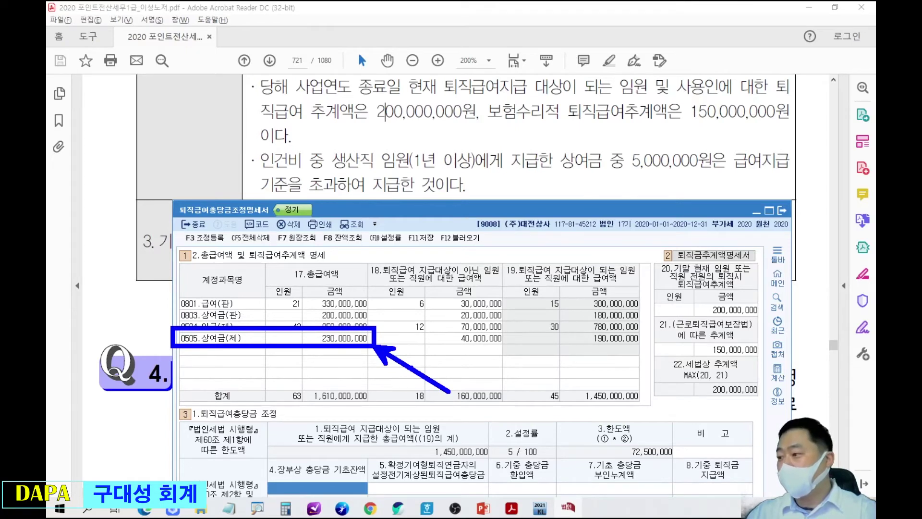
key(Escape)
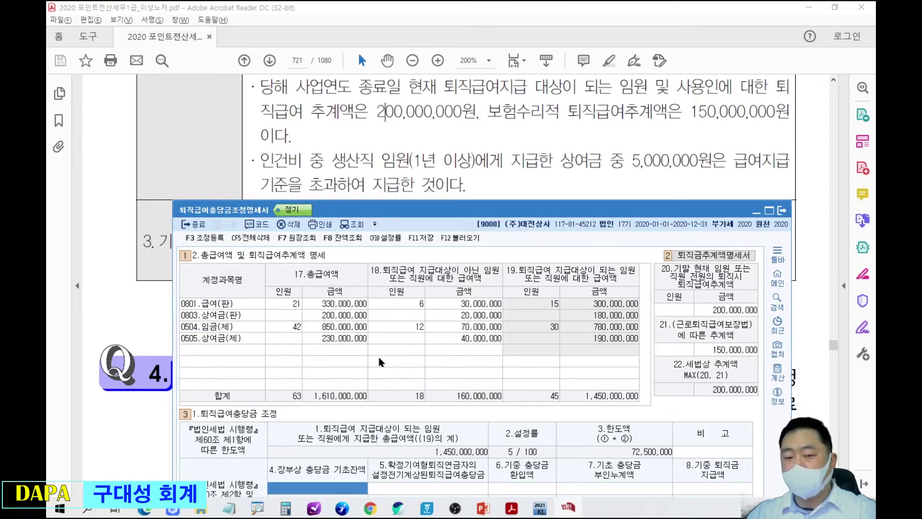
click(357, 338)
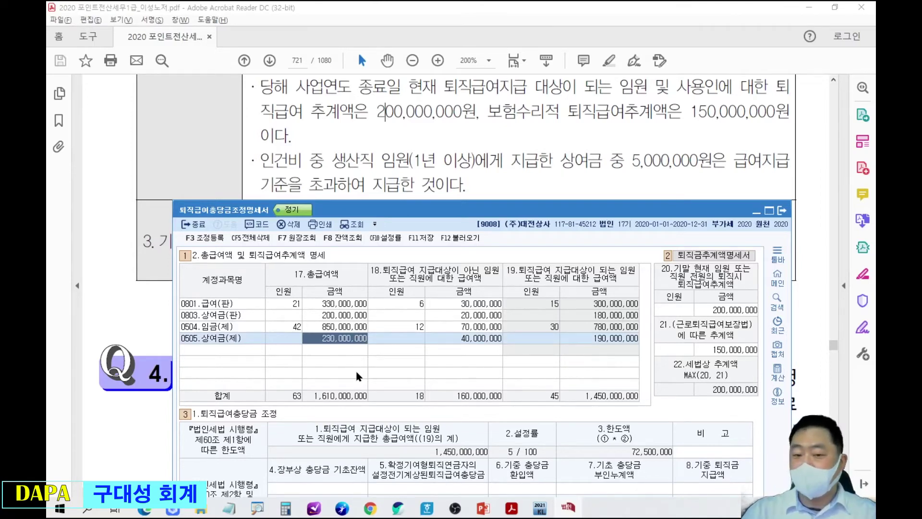
text(2)
text(30000000)
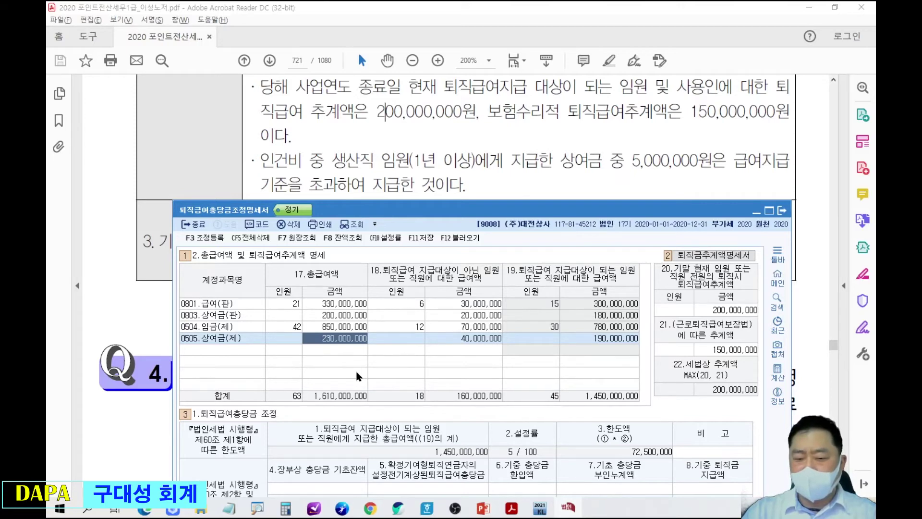
text(225000000)
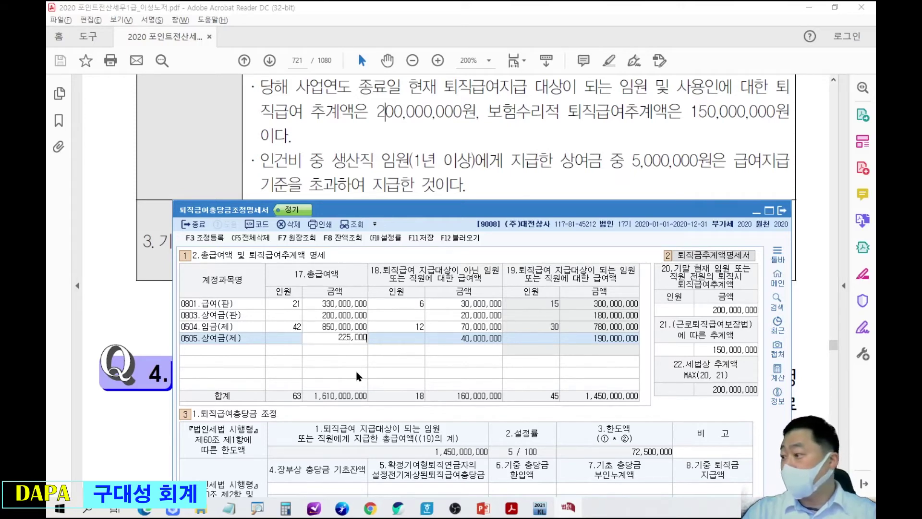
key(Return)
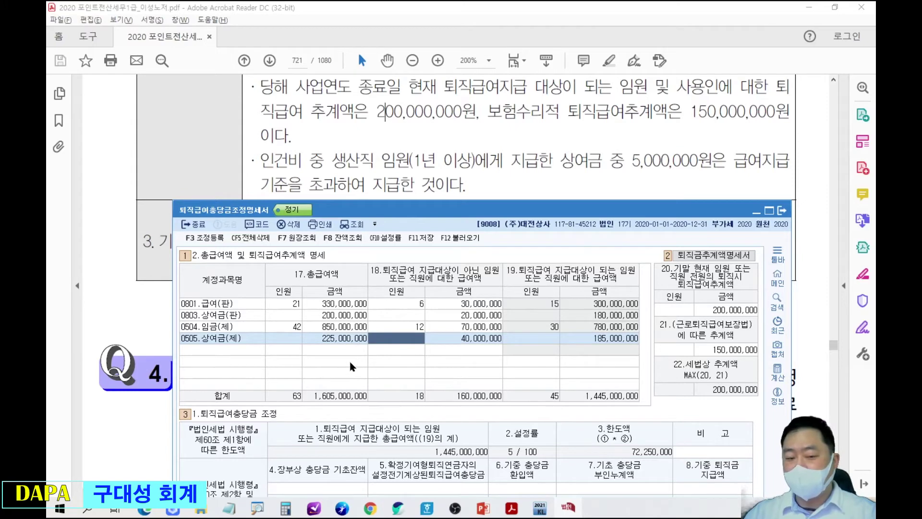
Register the 임원상여금한도초과 adjustment of 5,000,000 with 상여 disposition under 익금산입 및 손금불산입 in 조정 등록.
key(F3)
click(249, 278)
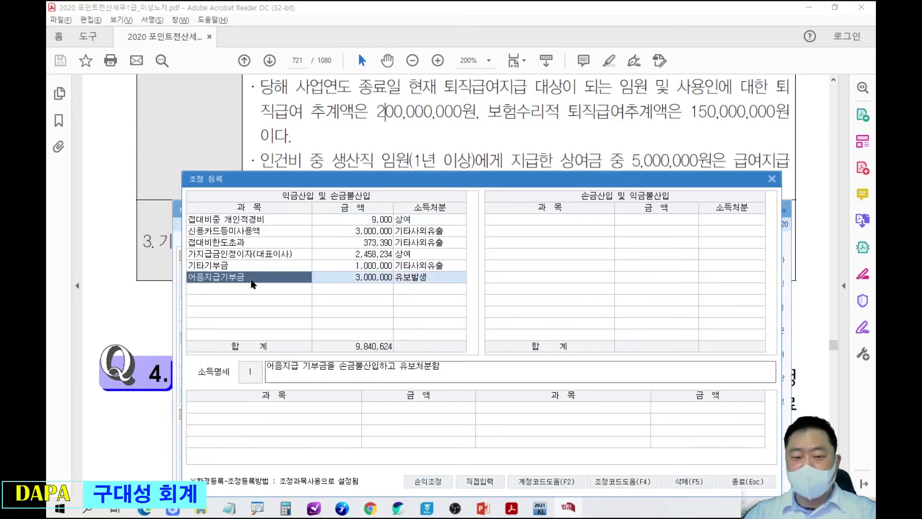
drag(364, 180, 370, 213)
click(278, 327)
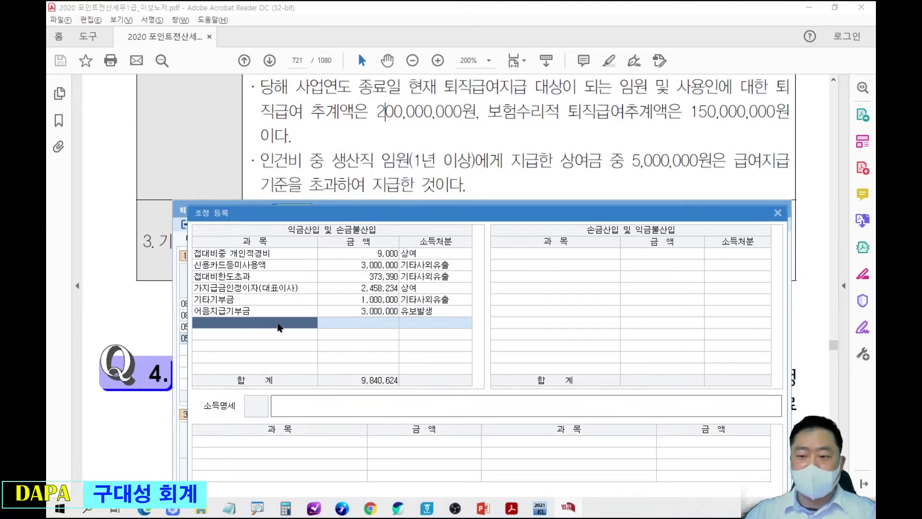
text(상여)
key(Return)
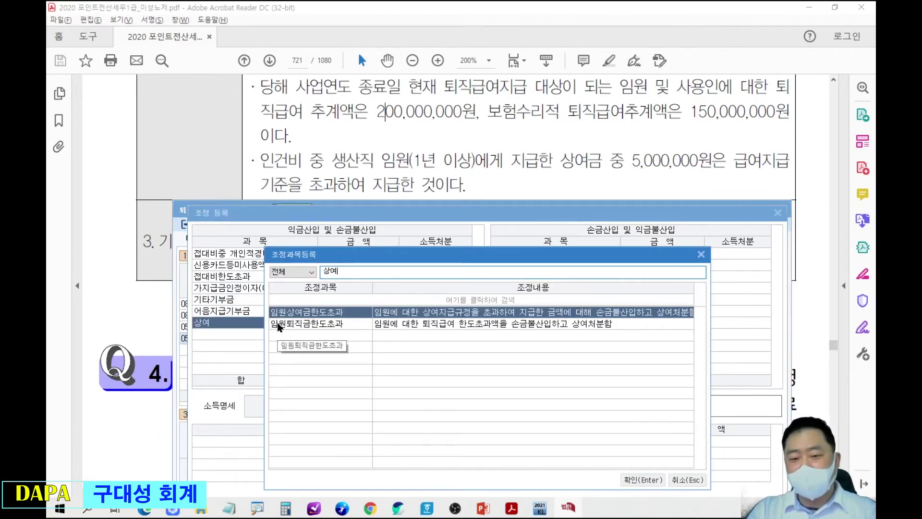
key(Return)
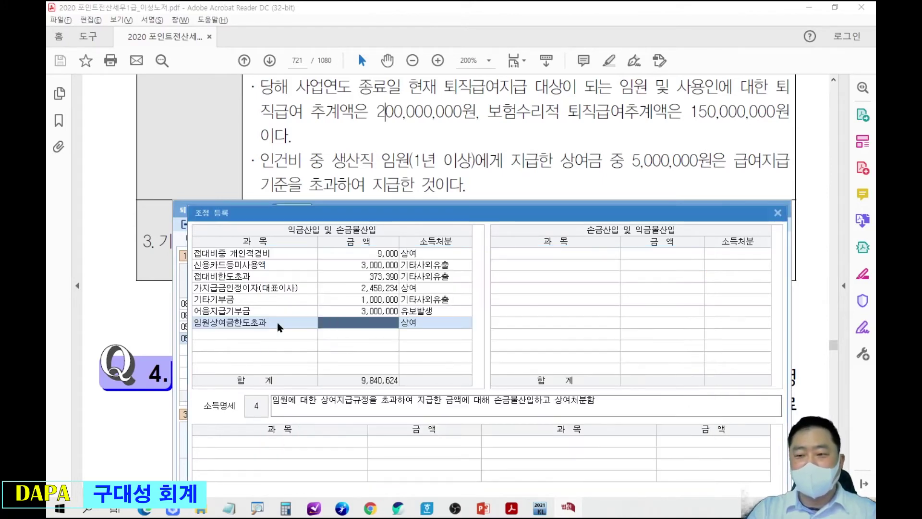
text(5000000)
key(Return)
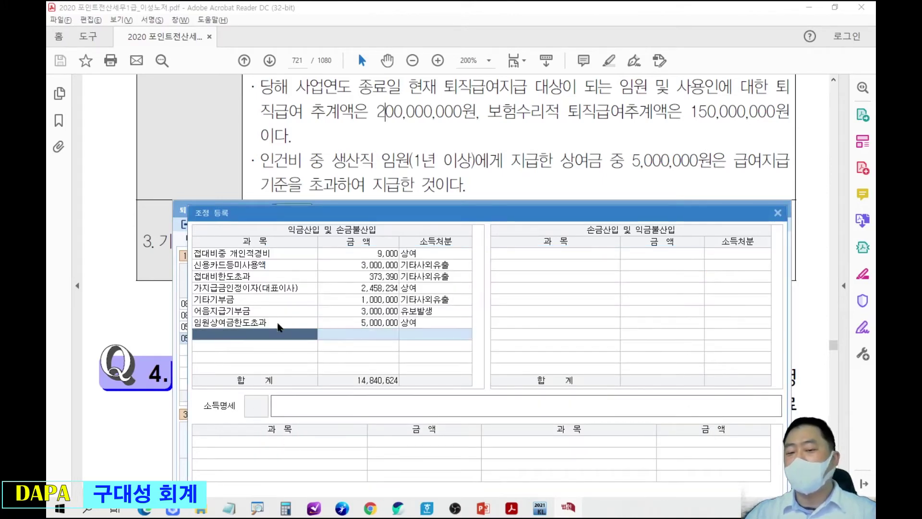
drag(182, 313, 449, 331)
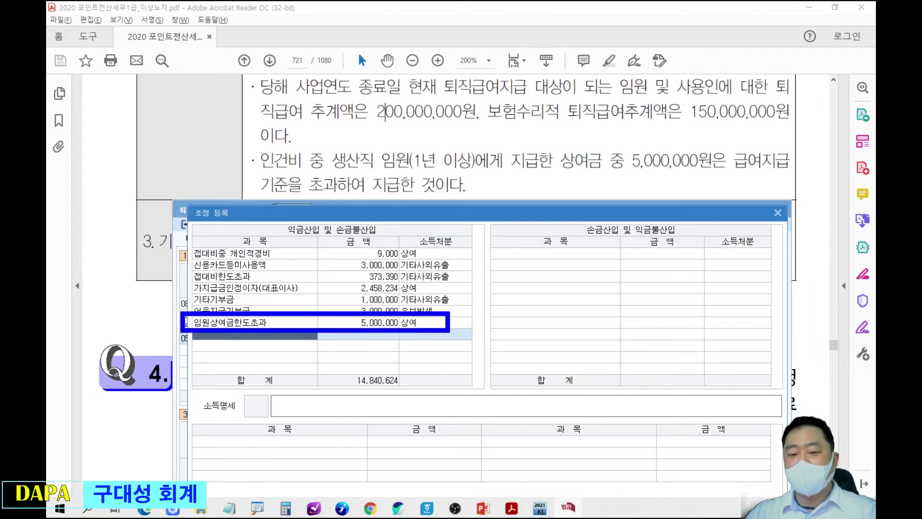
mouse_move(212, 419)
mouse_down()
mouse_move(419, 490)
mouse_move(457, 490)
mouse_up()
mouse_move(404, 421)
mouse_down()
mouse_move(404, 336)
mouse_move(383, 354)
mouse_move(429, 361)
mouse_up()
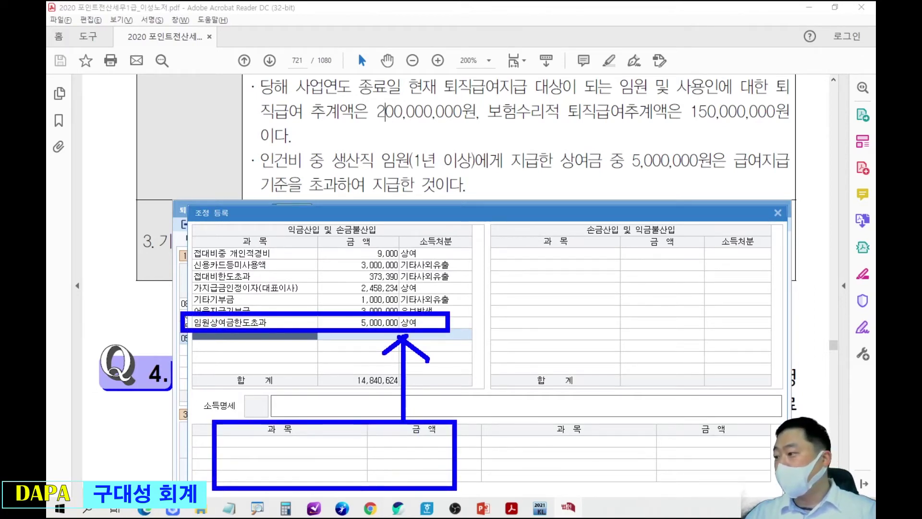
key(Escape)
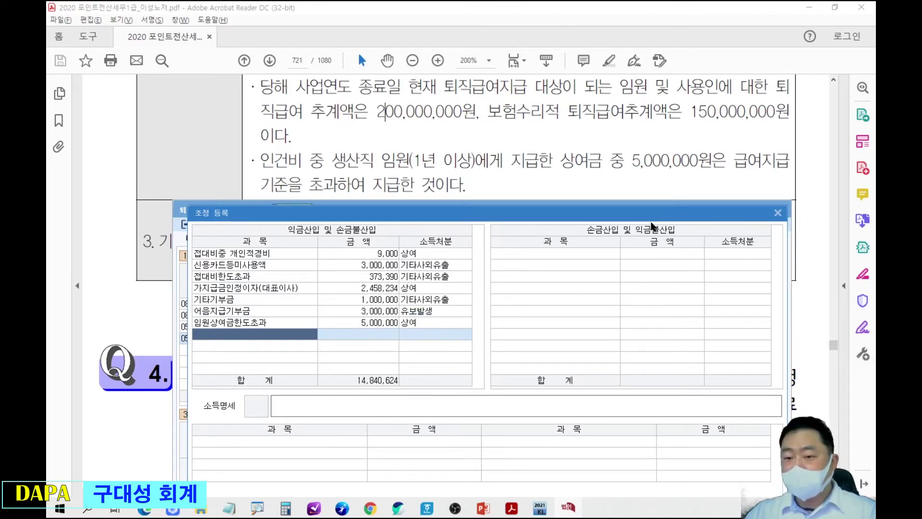
drag(645, 216, 646, 234)
Read the 3. 기타 note in the PDF about how employees with under one year of service are treated for 퇴직금.
key(alt+Tab)
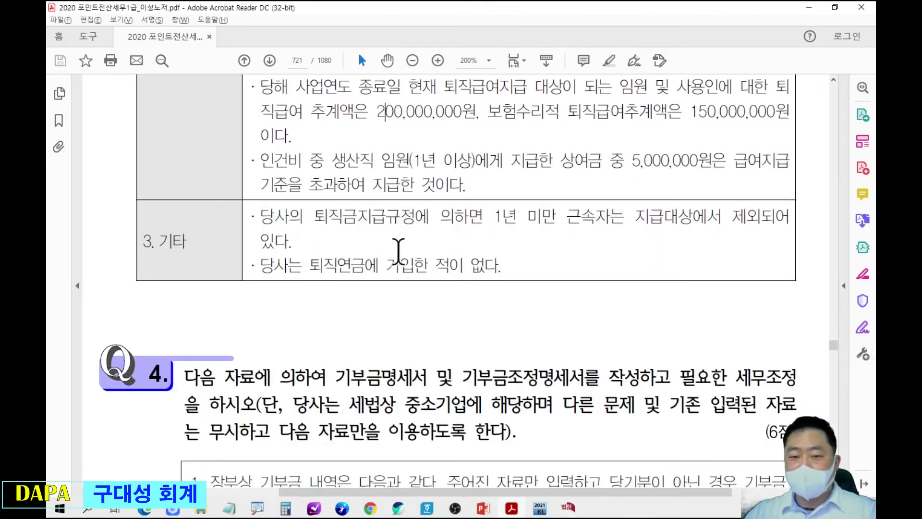
drag(253, 222, 487, 223)
drag(500, 223, 790, 226)
click(784, 232)
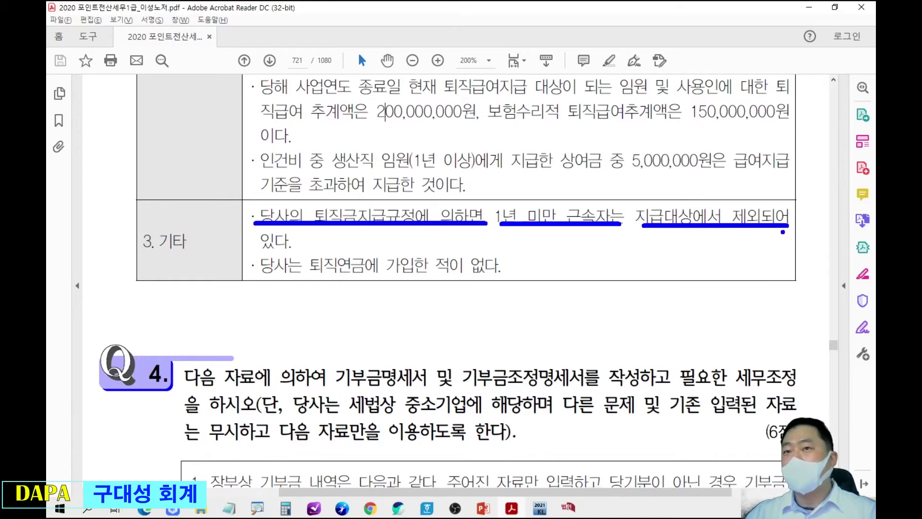
key(Escape)
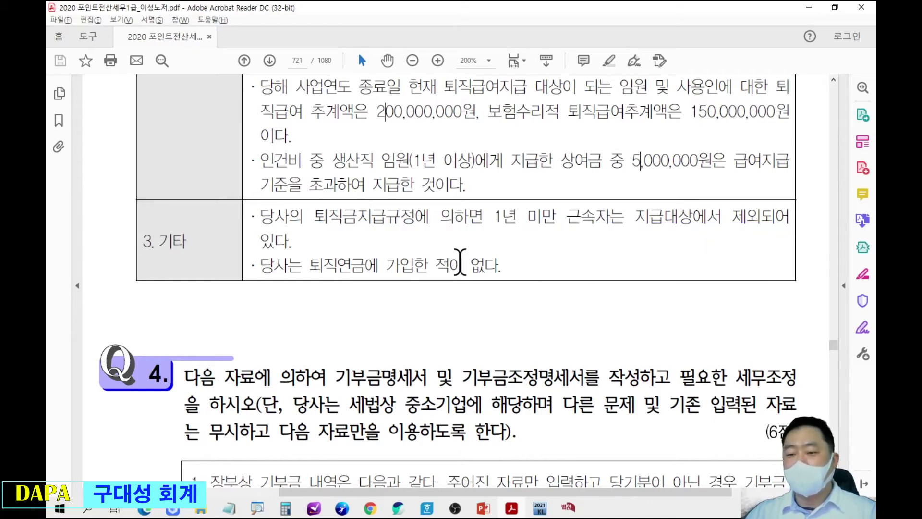
key(ctrl+2)
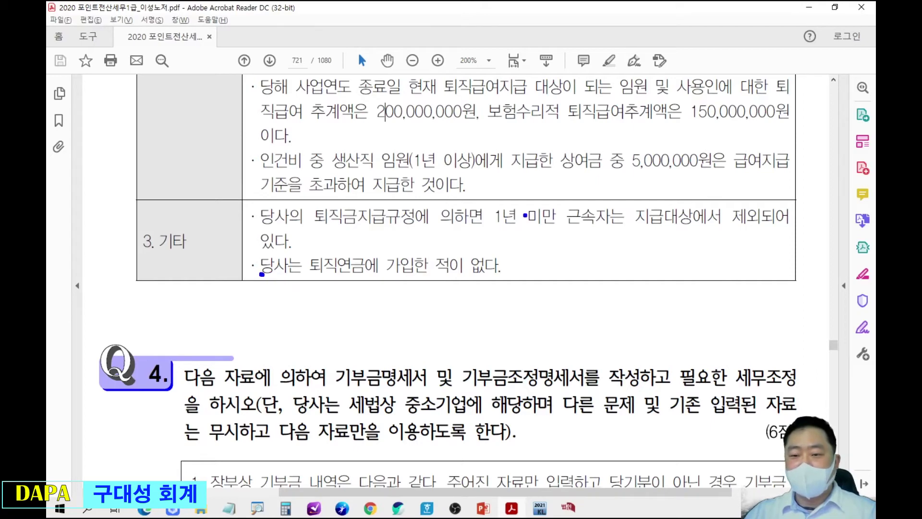
key(Escape)
Return to the 퇴직급여충당금조정명세서 and examine columns 17.총급여액 and 18 for employees not eligible for 퇴직급여.
click(567, 508)
key(ctrl+2)
key(Escape)
key(Escape)
key(ctrl+2)
drag(366, 256, 516, 389)
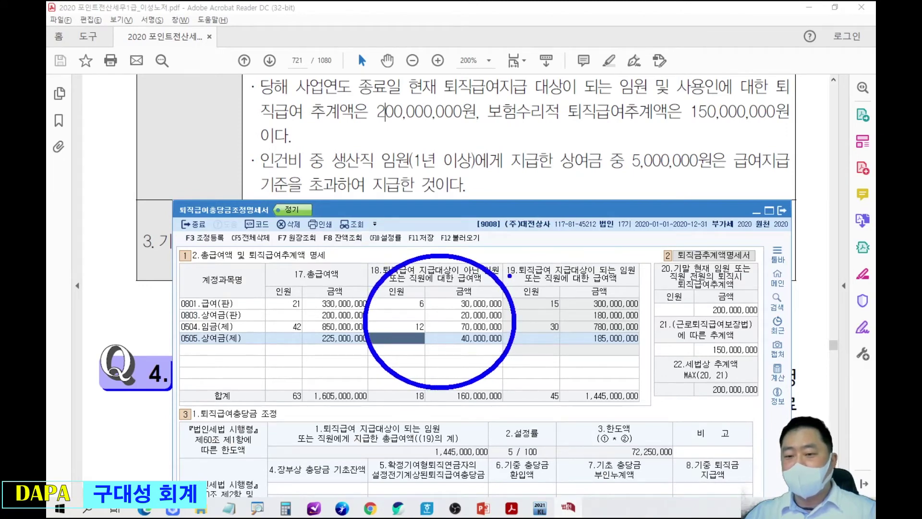
drag(508, 276, 569, 209)
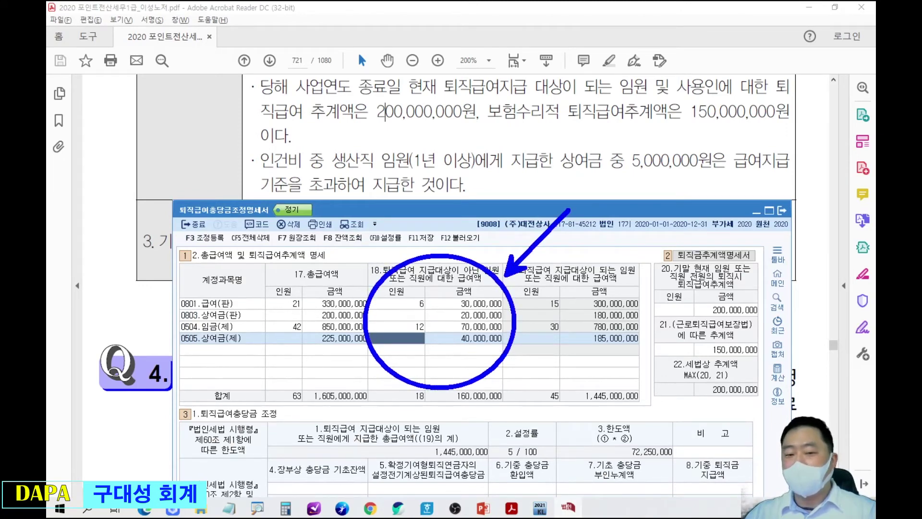
mouse_move(261, 282)
mouse_down()
mouse_move(335, 371)
mouse_move(364, 375)
mouse_up()
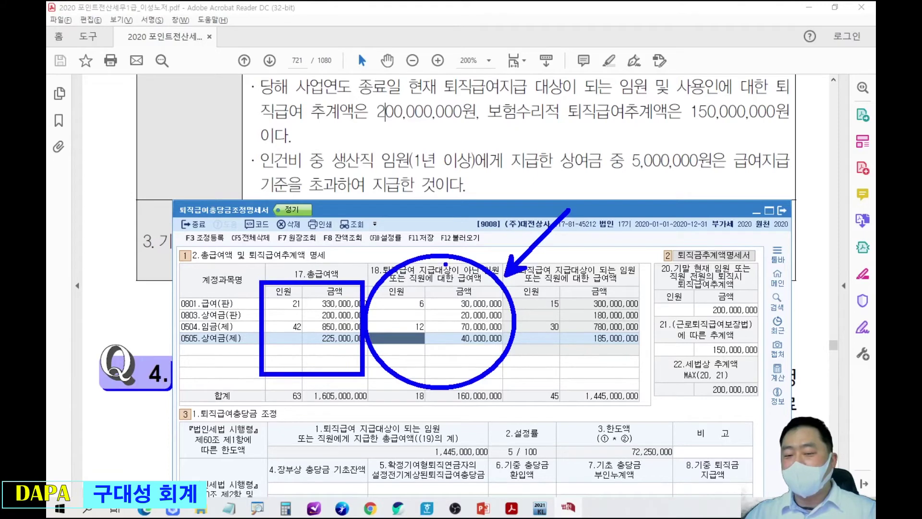
drag(297, 269, 343, 193)
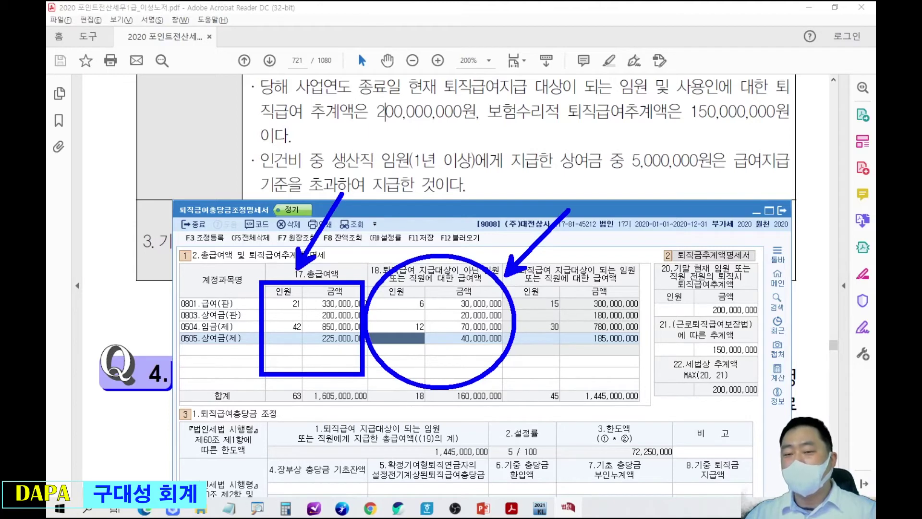
key(Escape)
drag(449, 211, 453, 243)
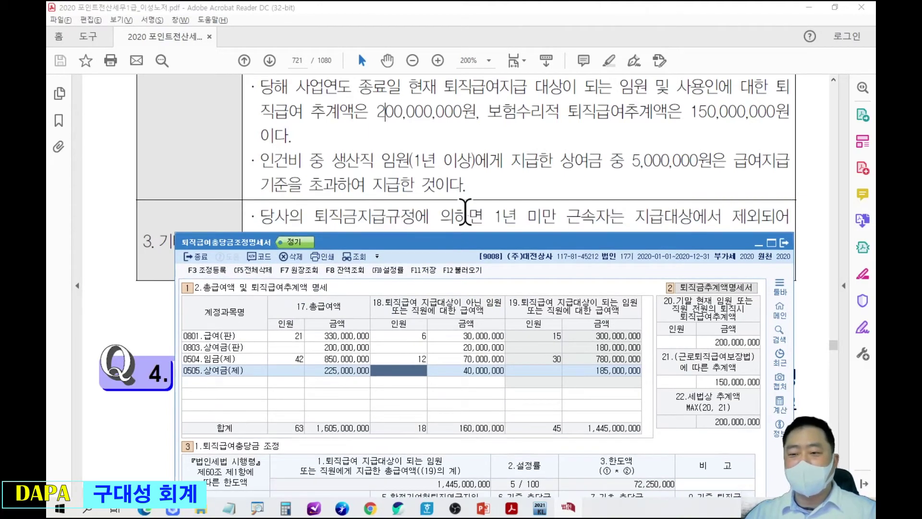
Review the note on 퇴직연금 enrolment and the 퇴직급여충당부채 변동내역 table of problem 3 in the PDF.
click(464, 211)
drag(254, 268, 488, 268)
click(519, 280)
scroll(528, 282, up, 5)
scroll(528, 281, up, 15)
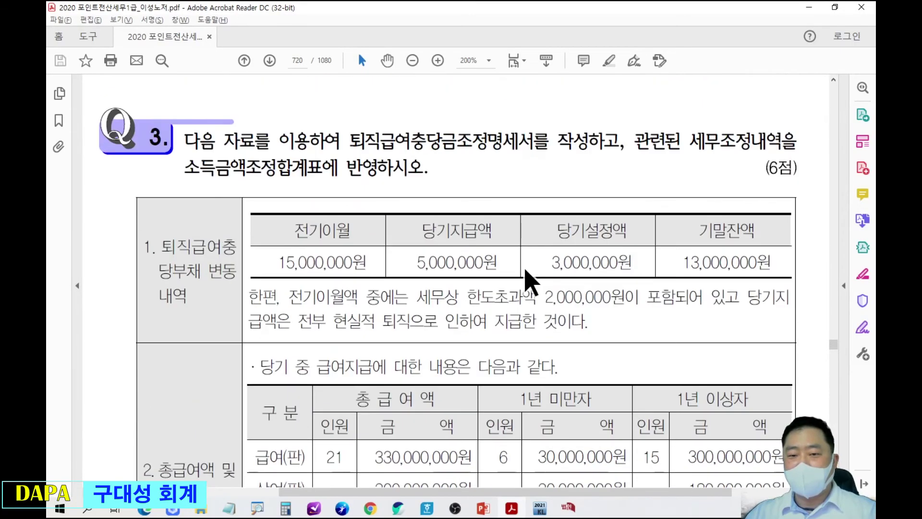
scroll(530, 281, down, 3)
drag(136, 104, 762, 257)
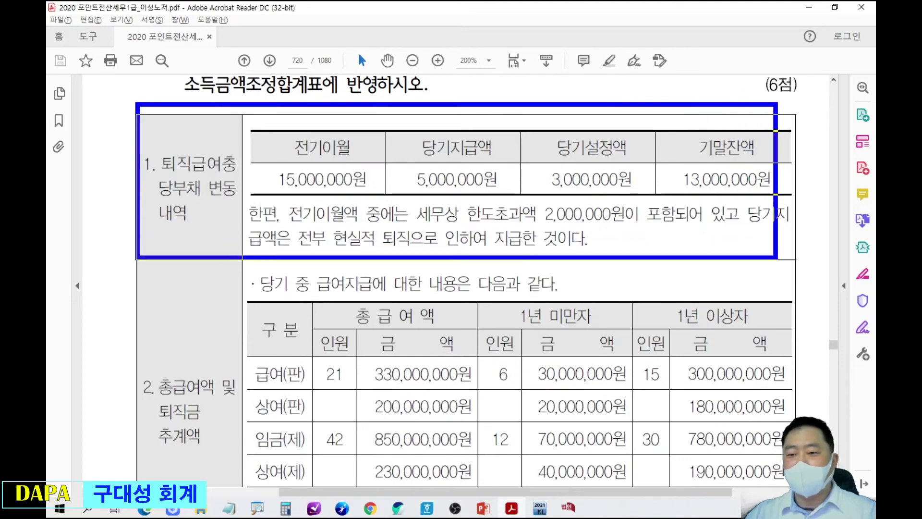
key(Escape)
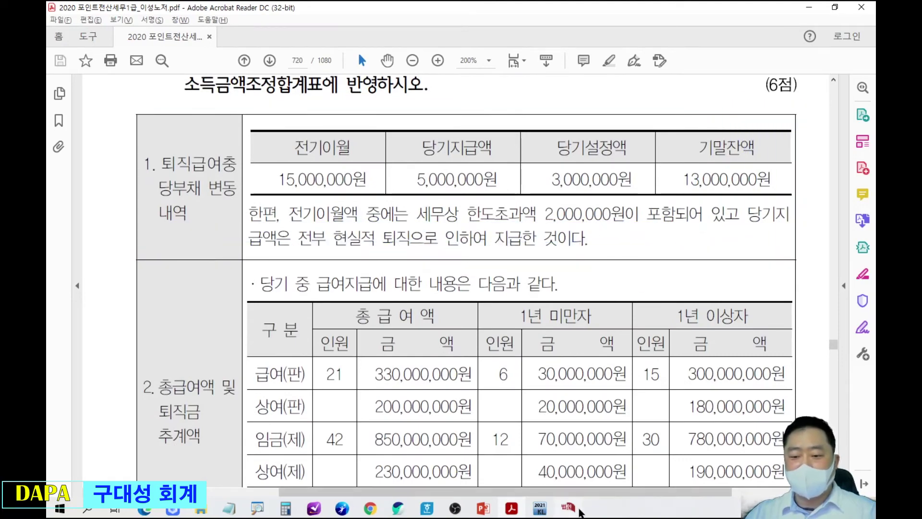
Enter 15,000,000 as item 4 장부상 충당금 기초잔액 and 2,000,000 as item 7 기초 충당금 부인누계액 in the 퇴직급여충당금조정명세서.
click(569, 507)
drag(560, 235, 562, 116)
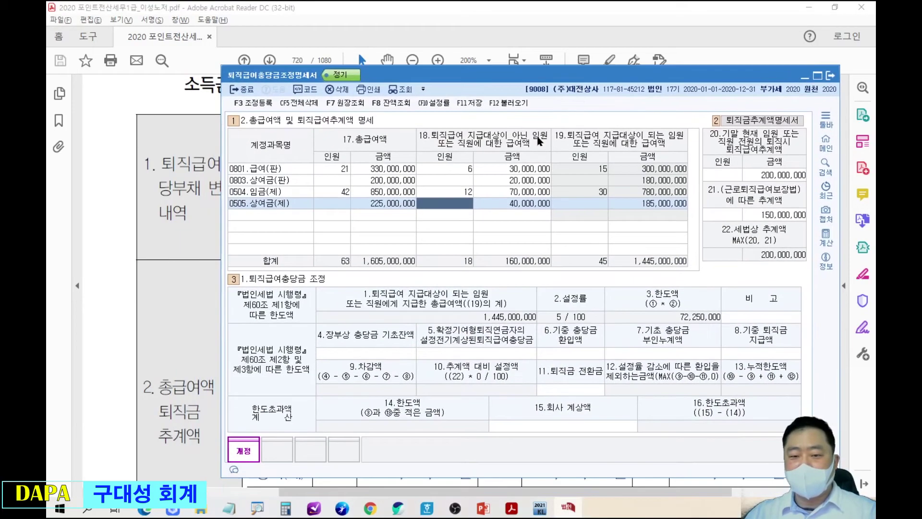
click(402, 354)
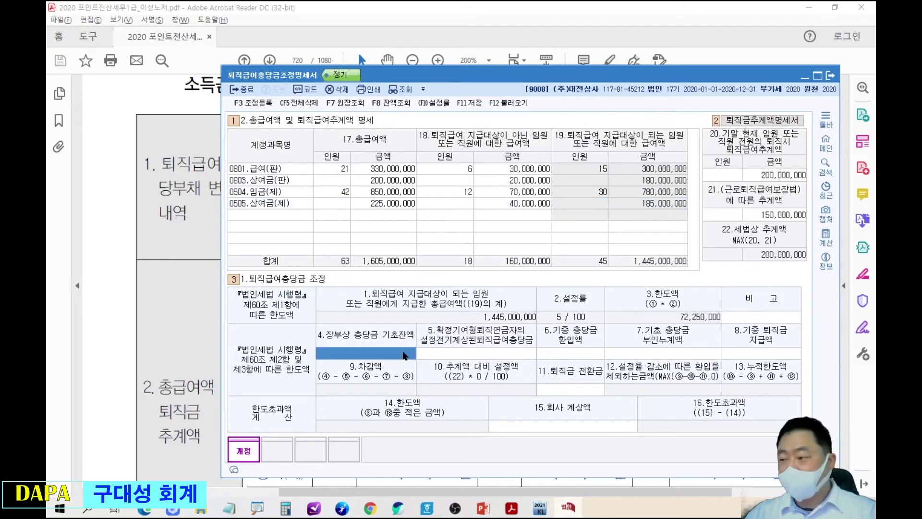
key(alt+Tab)
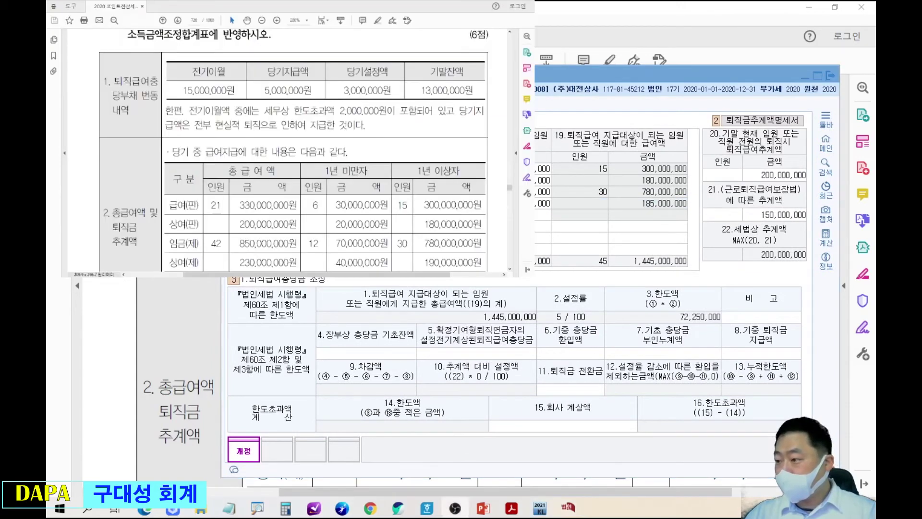
click(380, 350)
text(15000000)
key(Return)
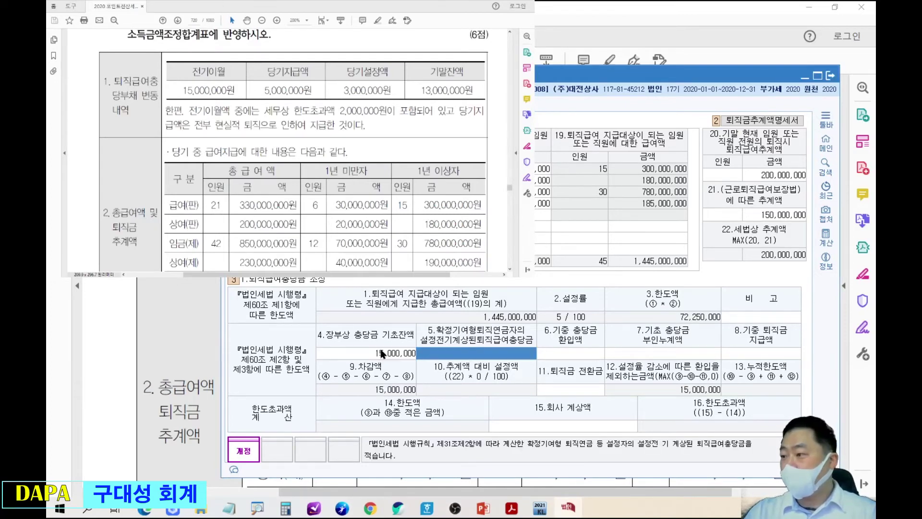
key(Return)
key(Return)
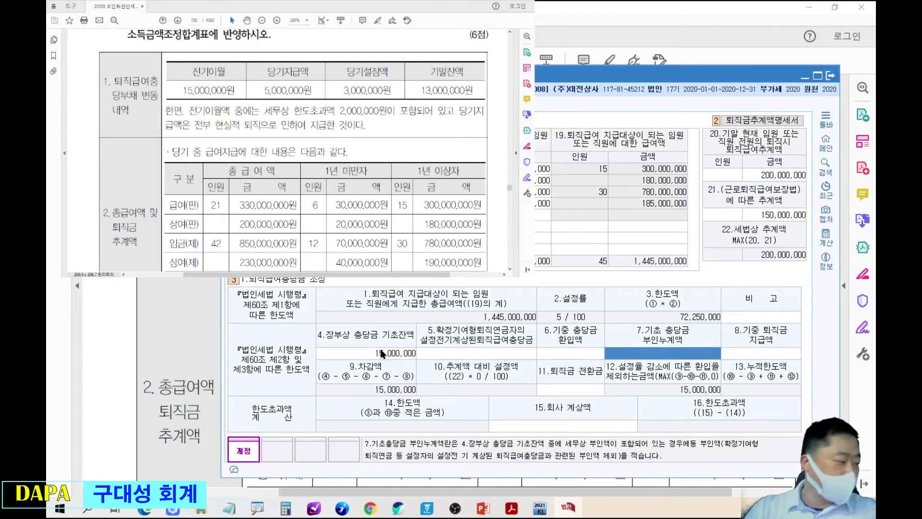
text(2000000)
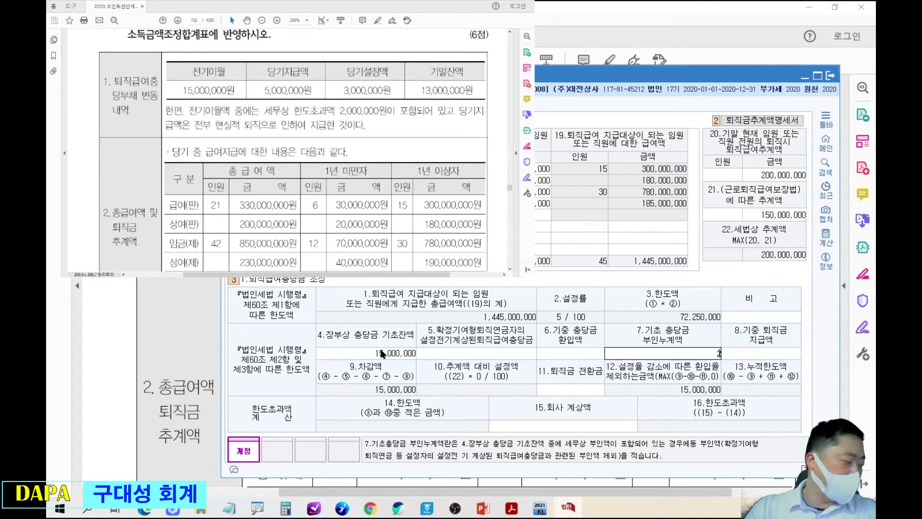
key(Return)
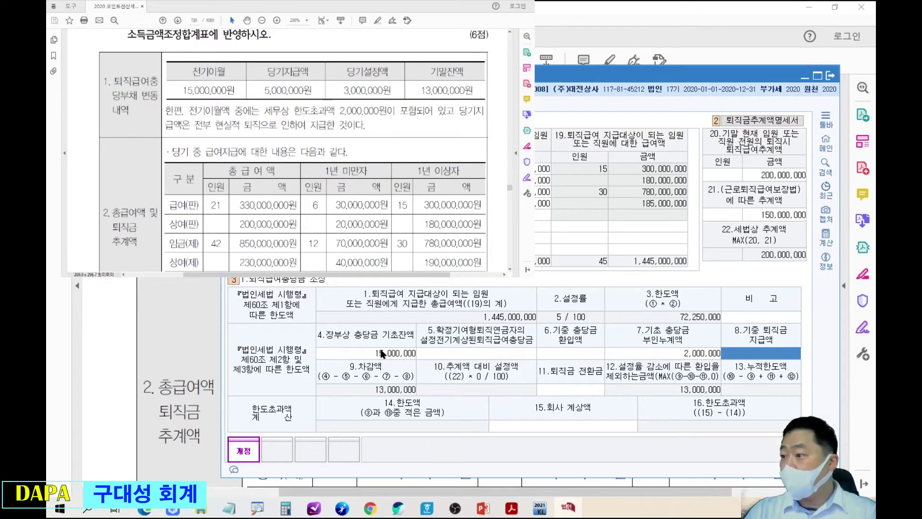
Enter 5,000,000 as item 8 기중 퇴직금 지급액 and 3,000,000 as item 15 회사 계상액.
text(5000000)
key(Return)
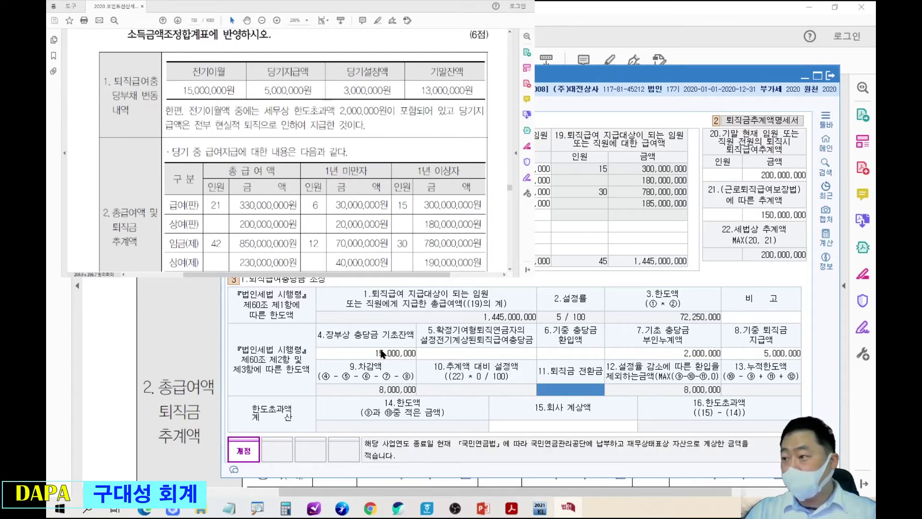
key(Return)
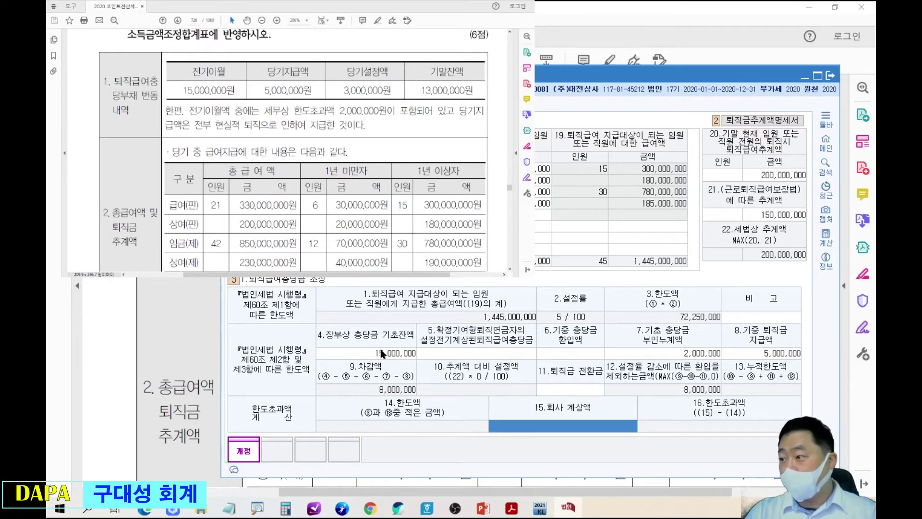
text(3000000)
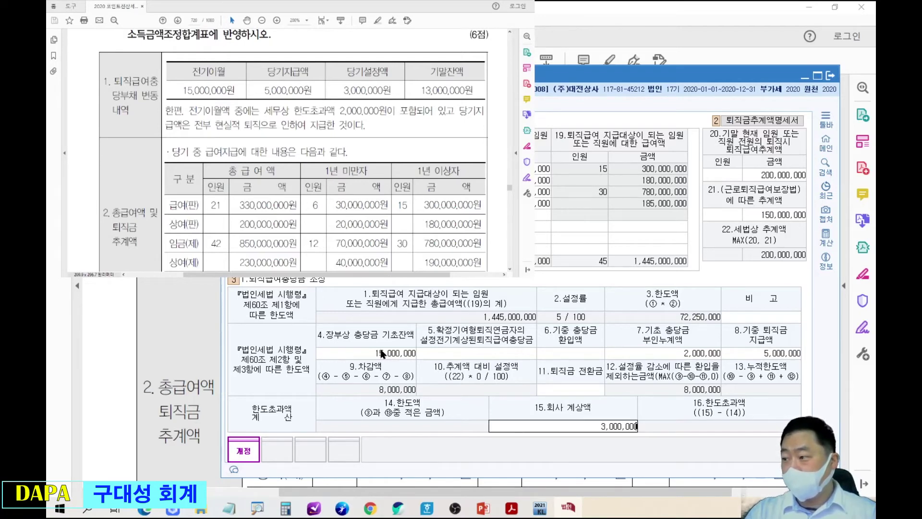
key(Return)
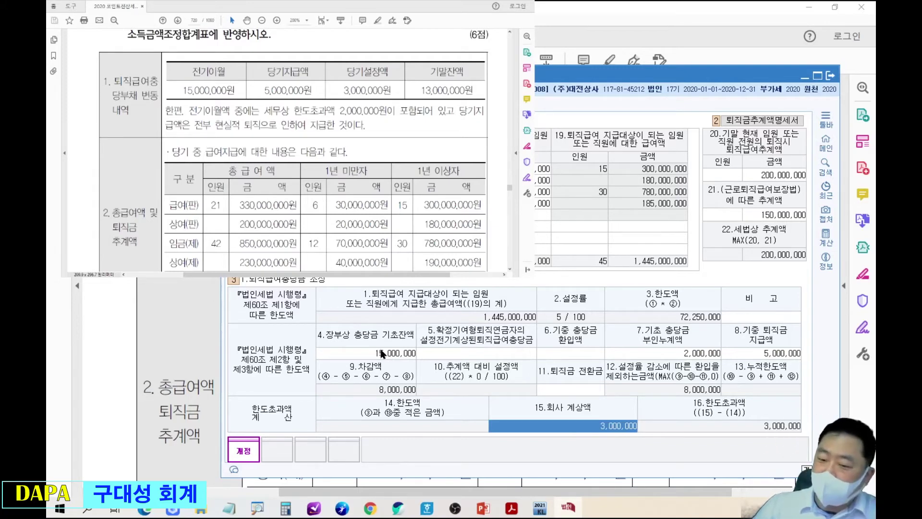
Register 퇴직급여충당금한도초과 of 3,000,000 under 익금산입 및 손금불산입 with 유보발생 in the 조정 등록.
key(F3)
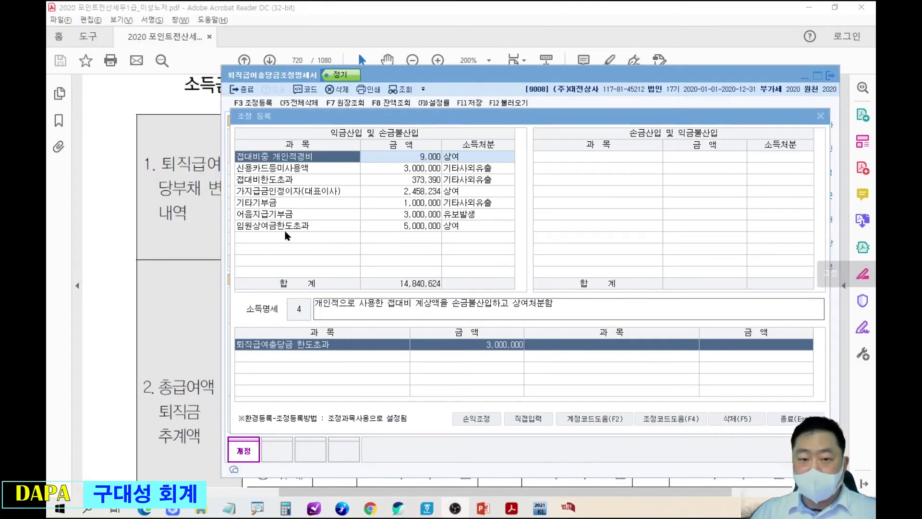
click(288, 226)
click(314, 243)
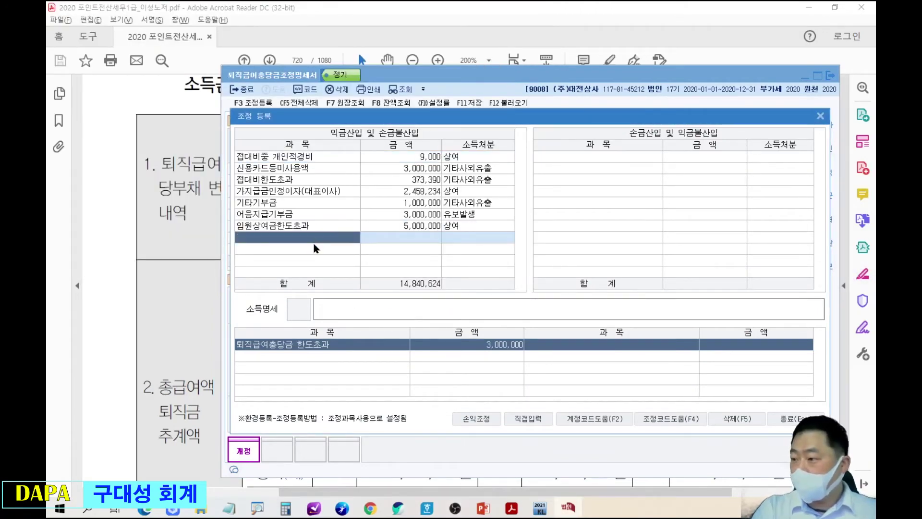
text(퇴)
key(Return)
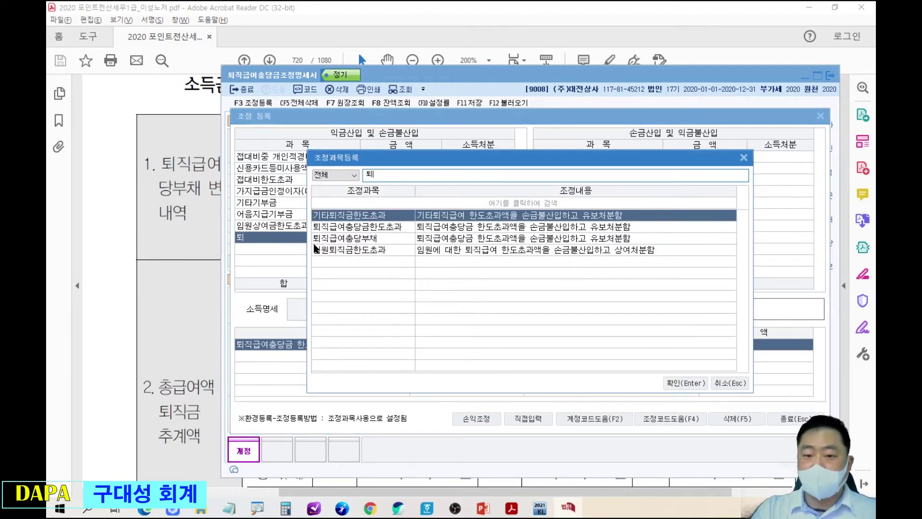
key(Down)
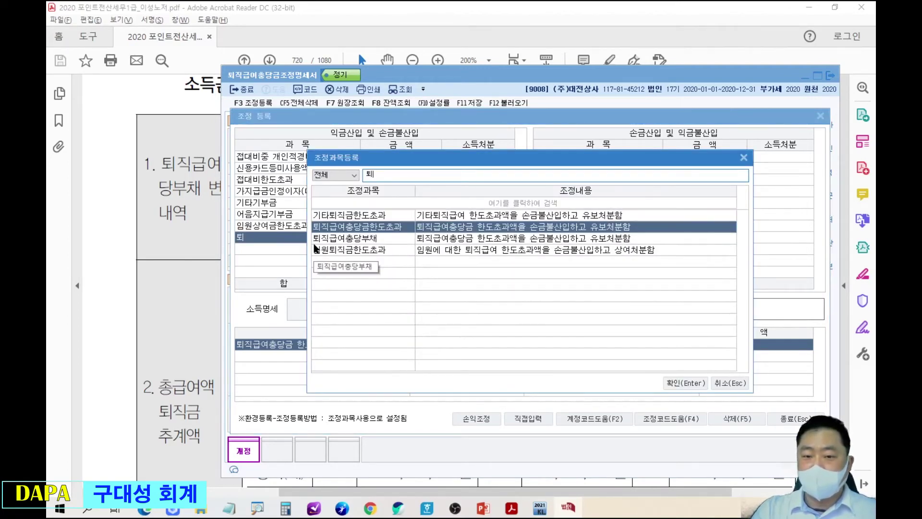
key(Return)
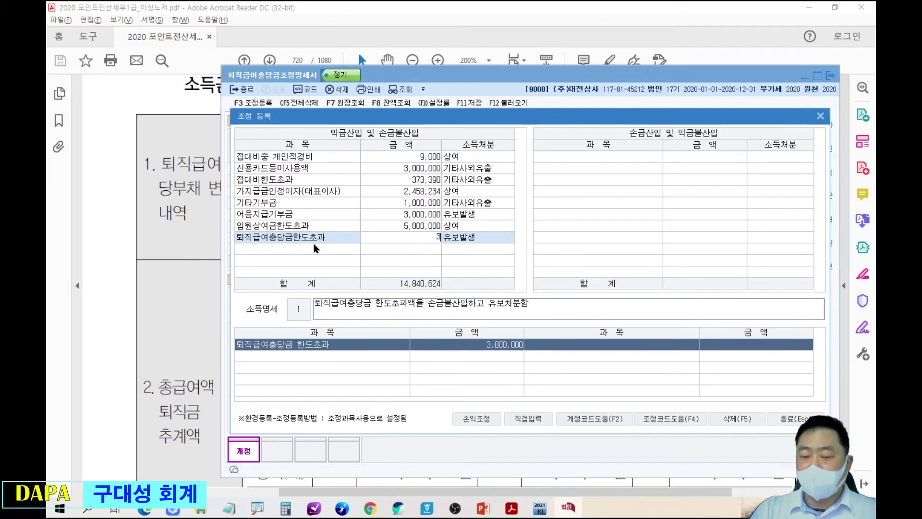
key(Return)
key(Escape)
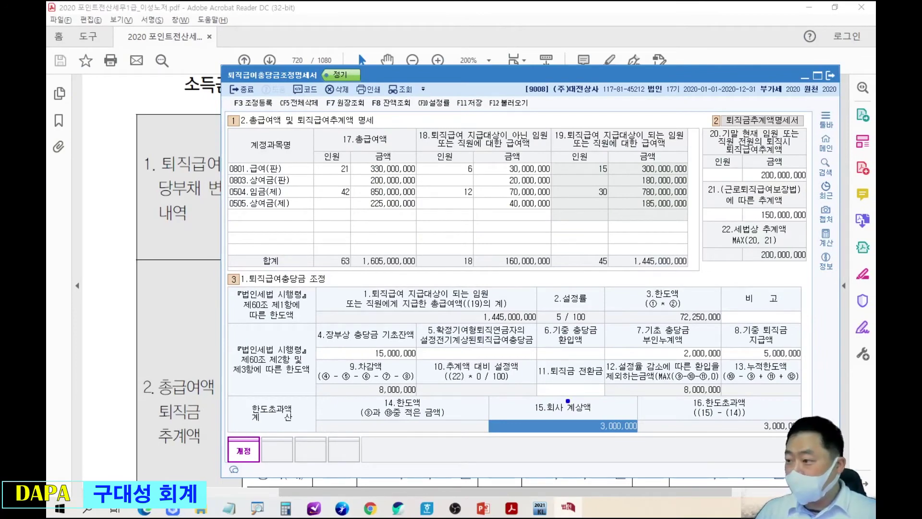
Review items 4 장부상 충당금 기초잔액, 7 기초 충당금 부인누계액, 9 차감액 and 15 회사 계상액 in the completed 퇴직급여충당금조정명세서.
drag(360, 341, 422, 365)
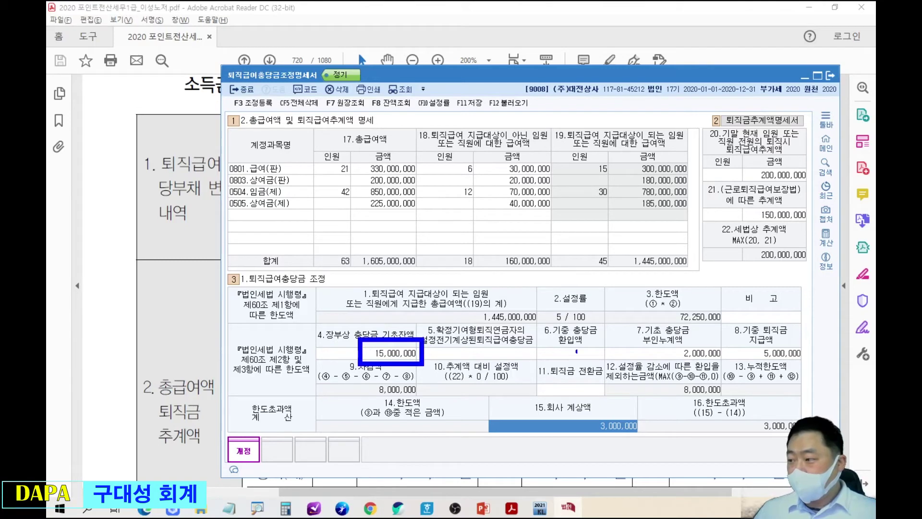
drag(666, 336, 727, 368)
mouse_move(689, 304)
mouse_down()
mouse_move(690, 336)
mouse_move(691, 266)
mouse_move(691, 334)
mouse_move(709, 317)
mouse_up()
drag(648, 230, 662, 243)
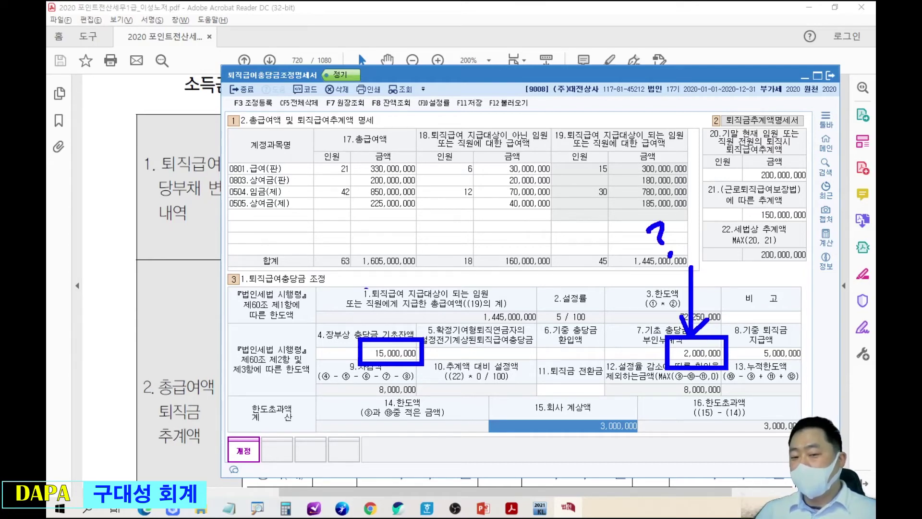
mouse_move(368, 317)
mouse_down()
mouse_move(379, 337)
mouse_move(401, 297)
mouse_up()
mouse_move(440, 169)
mouse_down()
mouse_move(485, 264)
mouse_move(532, 311)
mouse_up()
mouse_move(450, 157)
mouse_down()
mouse_move(432, 166)
mouse_move(429, 183)
mouse_up()
drag(545, 295, 534, 319)
drag(400, 213, 604, 213)
key(r)
mouse_move(469, 174)
mouse_down()
mouse_move(469, 209)
mouse_move(478, 197)
mouse_move(470, 214)
mouse_up()
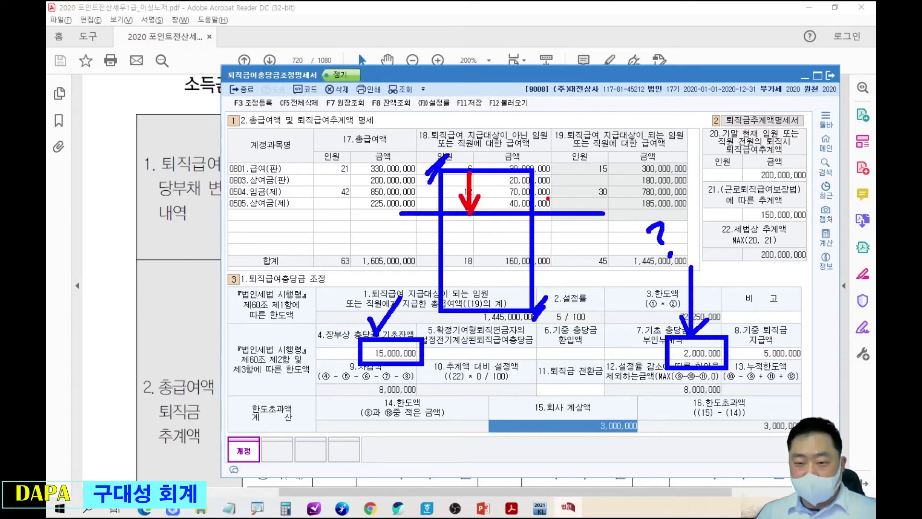
mouse_move(530, 171)
mouse_down()
mouse_move(531, 317)
mouse_move(547, 294)
mouse_up()
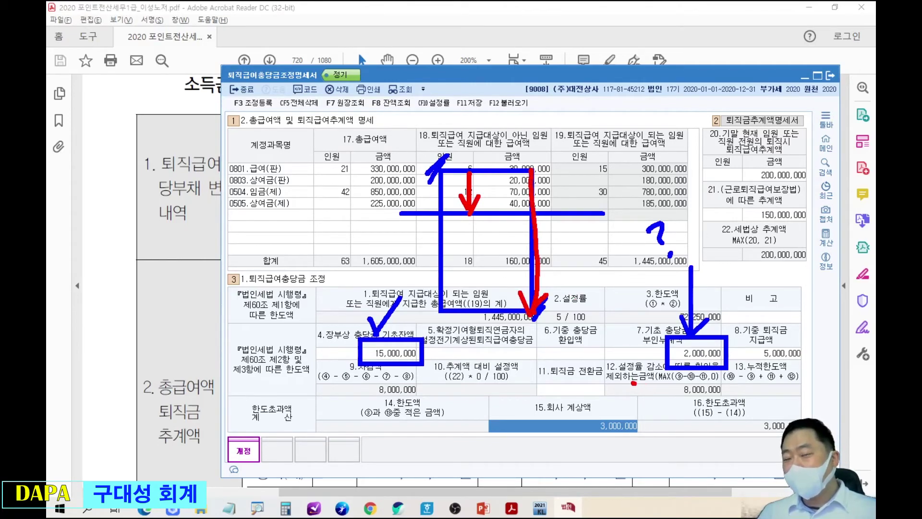
mouse_move(620, 444)
mouse_down()
mouse_move(586, 452)
mouse_move(634, 435)
mouse_up()
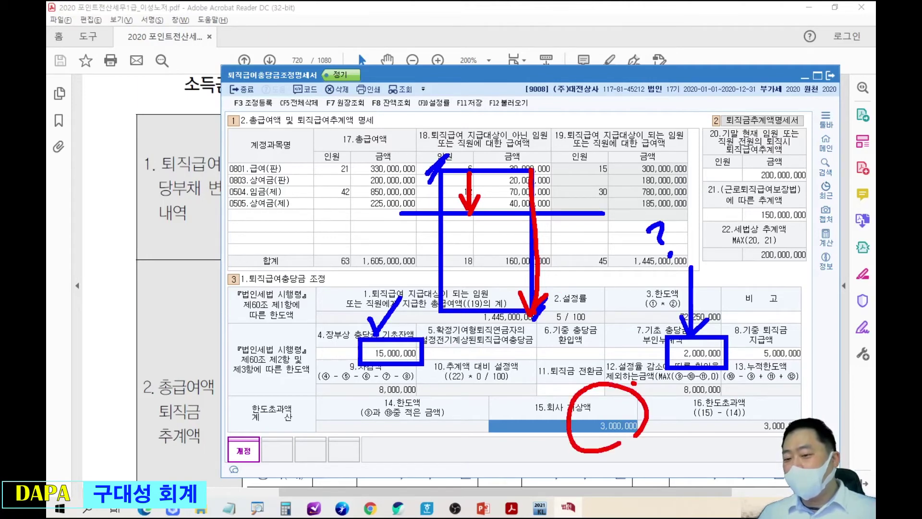
drag(498, 212, 499, 247)
mouse_move(487, 231)
mouse_down()
mouse_move(494, 240)
mouse_move(511, 231)
mouse_up()
drag(399, 249, 572, 245)
mouse_move(452, 229)
mouse_down()
mouse_move(448, 269)
mouse_move(461, 256)
mouse_up()
drag(389, 268, 636, 270)
click(591, 317)
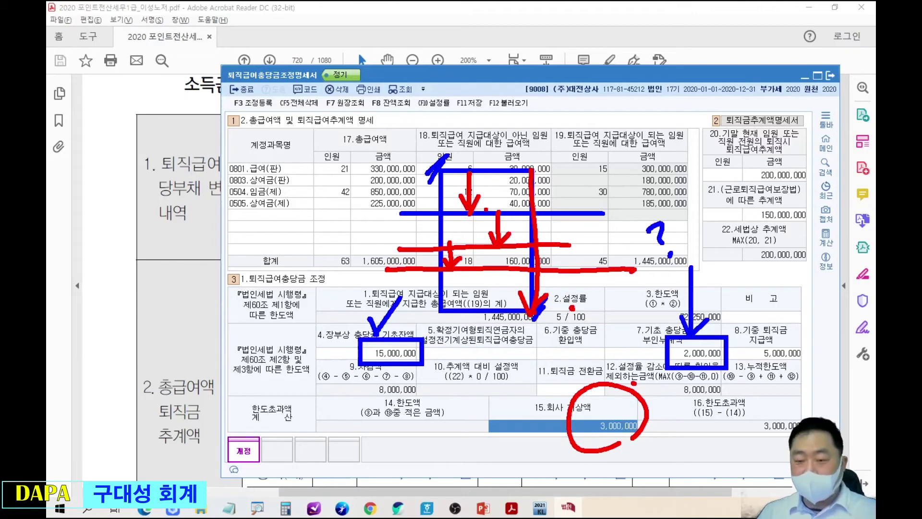
mouse_move(474, 174)
mouse_down()
mouse_move(528, 211)
mouse_move(483, 266)
mouse_move(444, 202)
mouse_move(487, 176)
mouse_up()
mouse_move(525, 297)
mouse_down()
mouse_move(490, 290)
mouse_move(529, 273)
mouse_move(509, 308)
mouse_up()
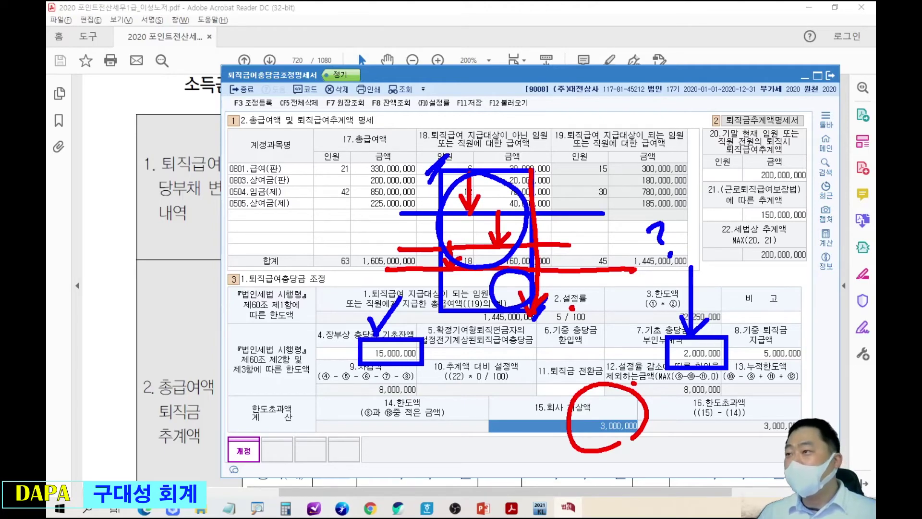
mouse_move(573, 313)
mouse_down()
mouse_move(573, 272)
mouse_move(562, 288)
mouse_move(590, 287)
mouse_up()
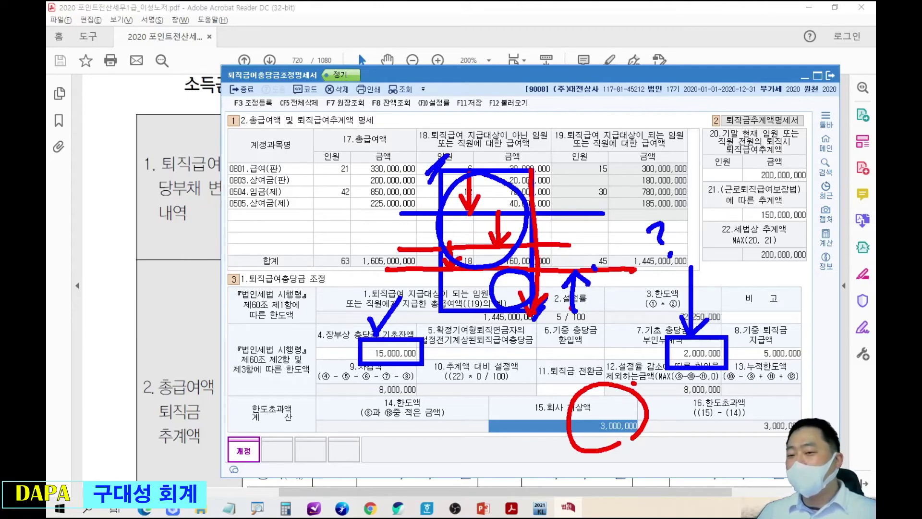
mouse_move(529, 168)
mouse_down()
mouse_move(552, 233)
mouse_move(542, 267)
mouse_move(548, 179)
mouse_up()
mouse_move(584, 267)
mouse_down()
mouse_move(583, 219)
mouse_move(604, 240)
mouse_up()
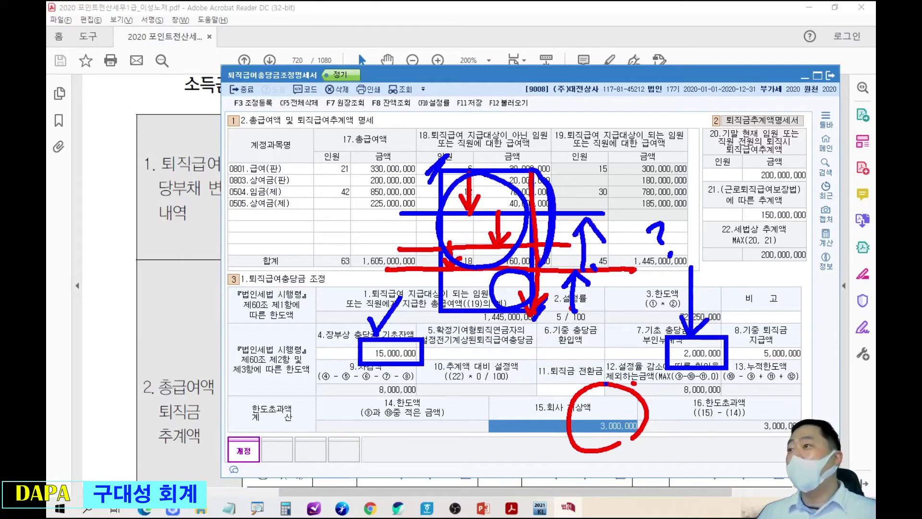
mouse_move(376, 403)
mouse_down()
mouse_move(417, 413)
mouse_move(425, 404)
mouse_move(357, 367)
mouse_move(390, 382)
mouse_move(385, 377)
mouse_up()
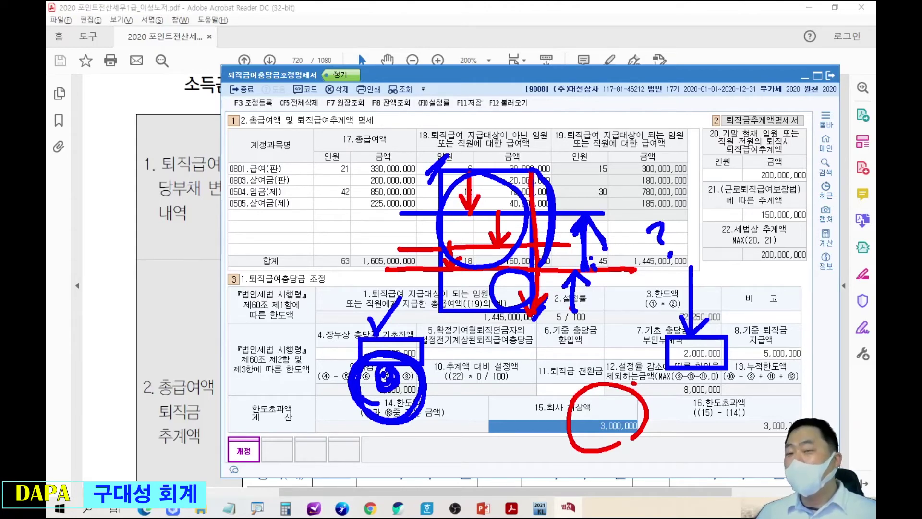
mouse_move(735, 259)
mouse_down()
mouse_move(747, 253)
mouse_move(744, 297)
mouse_up()
mouse_move(747, 278)
mouse_down()
mouse_move(764, 269)
mouse_move(771, 284)
mouse_up()
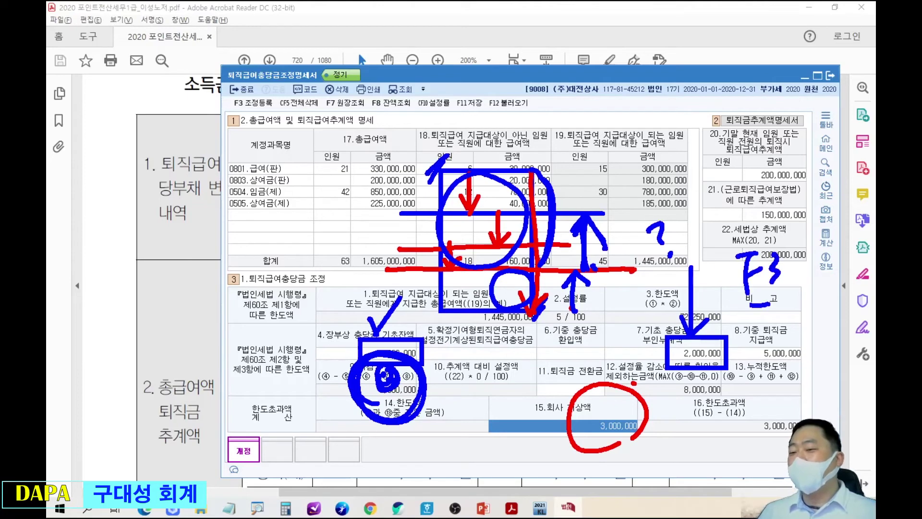
drag(778, 226, 764, 320)
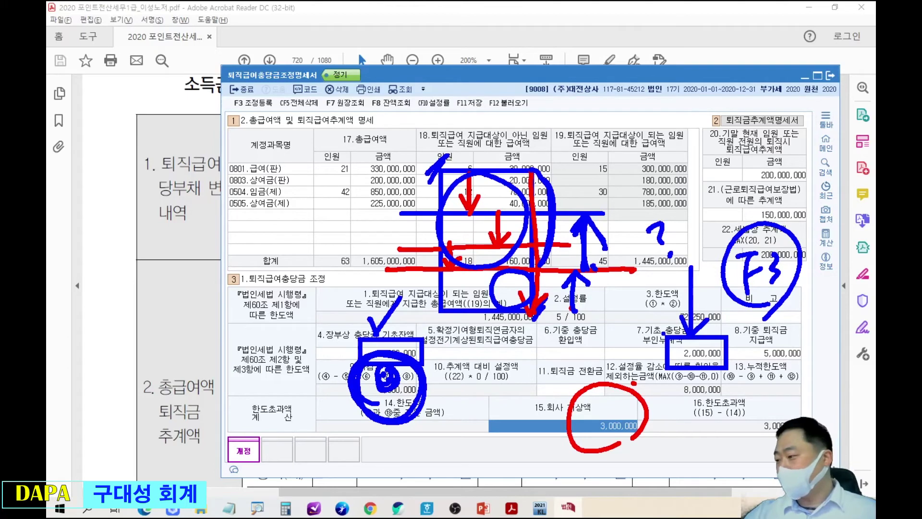
key(Escape)
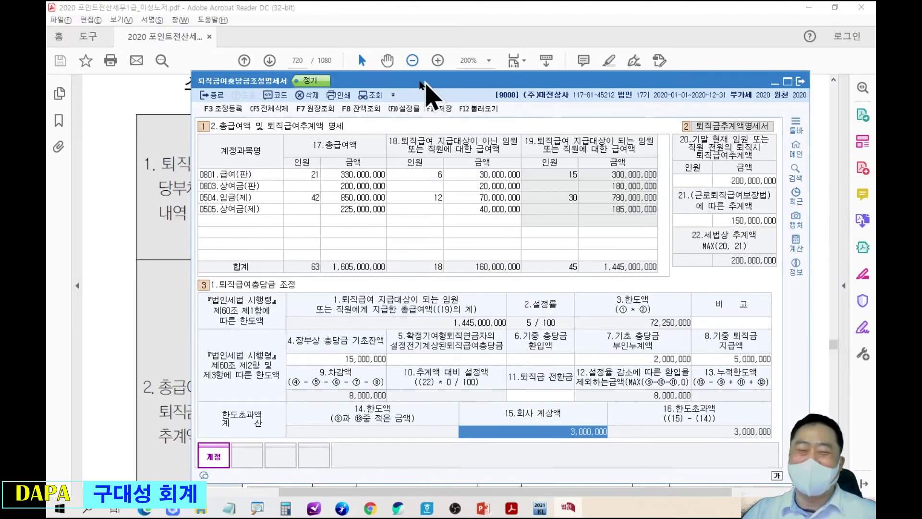
Check the 관련문제 slide in PowerPoint for problem p799(9025), and go to its salary table on PDF page 799.
drag(455, 76, 327, 62)
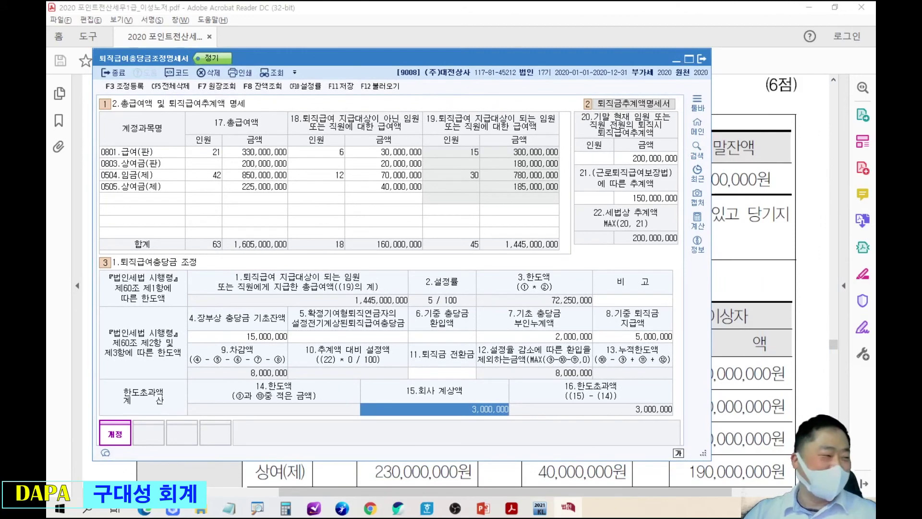
key(alt+Tab)
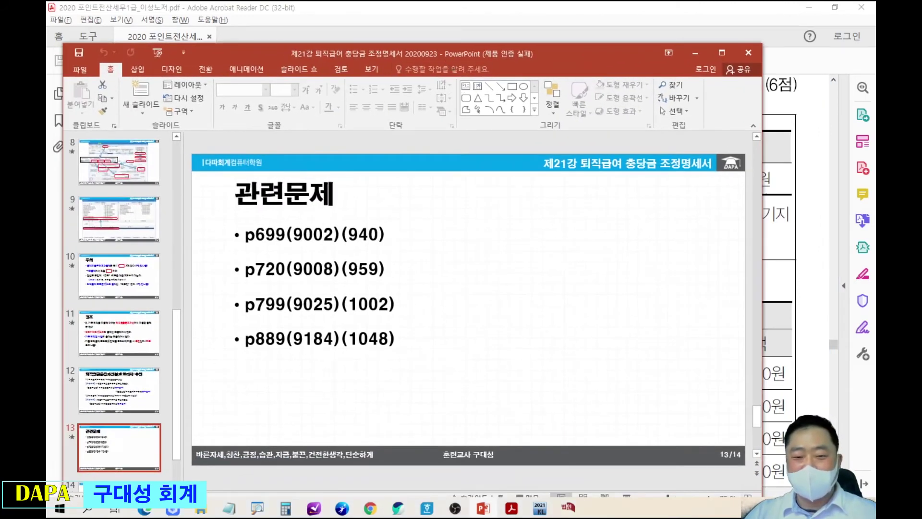
drag(216, 285, 426, 323)
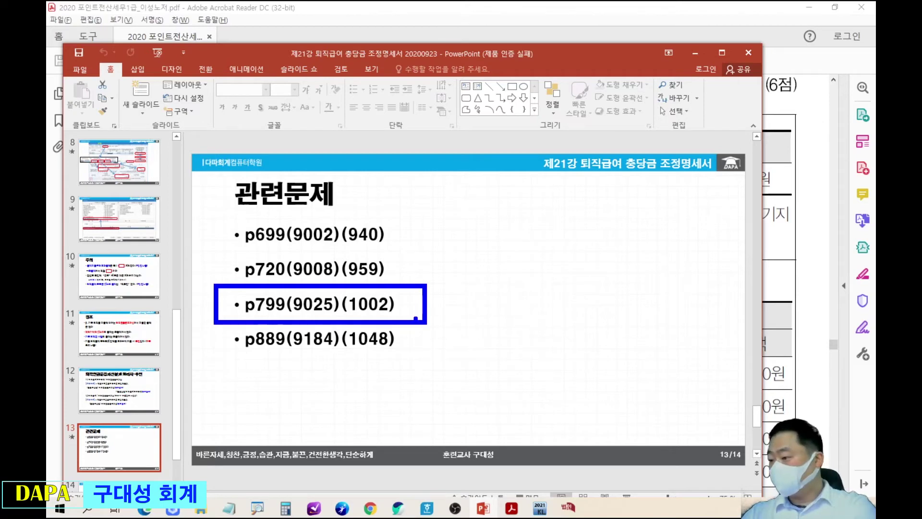
key(alt+Tab)
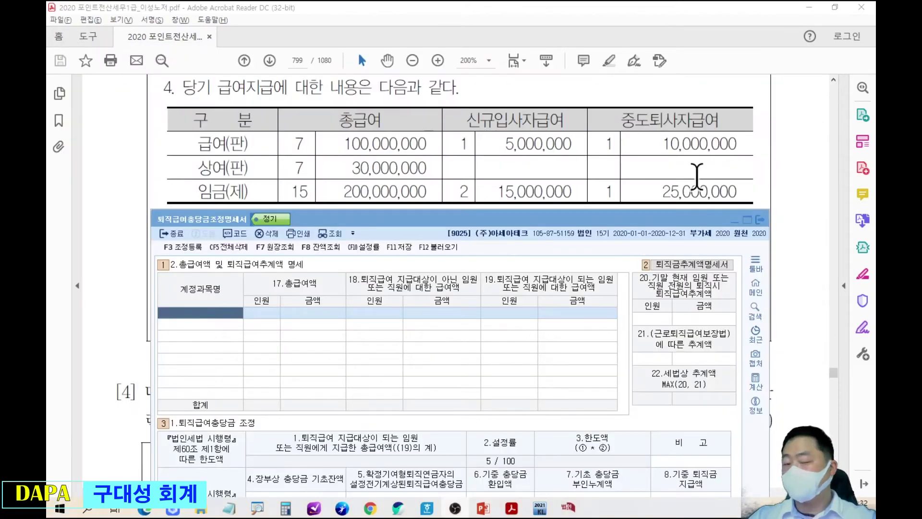
mouse_move(285, 43)
mouse_down()
mouse_move(305, 48)
mouse_move(291, 42)
mouse_up()
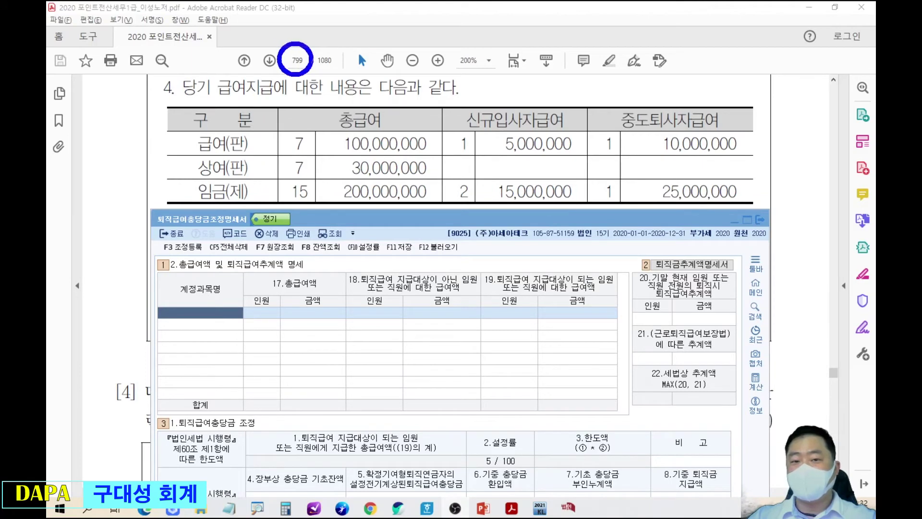
key(Escape)
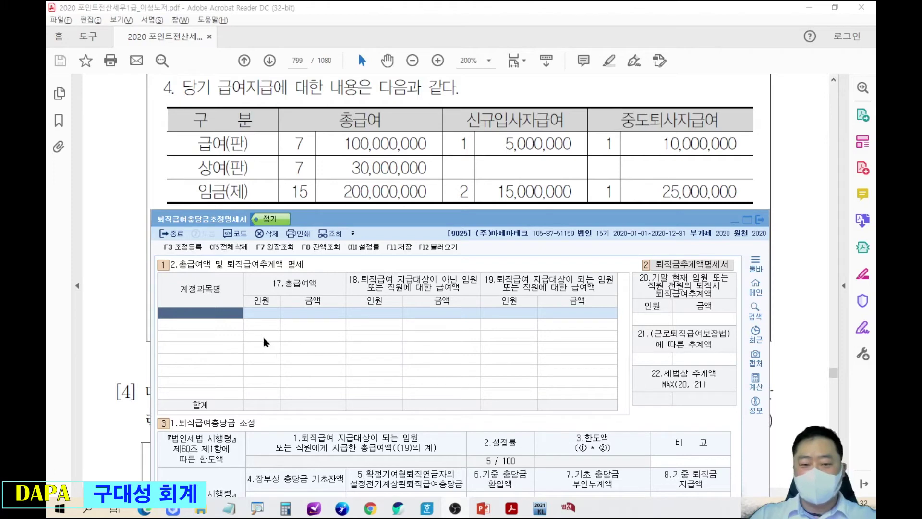
Add account 0801 급여(판) to the first row of the 총급여액 및 퇴직급여추계액 명세 for company 9025.
click(239, 346)
key(F2)
text(ㄱ브여)
key(Page_Down)
key(Page_Down)
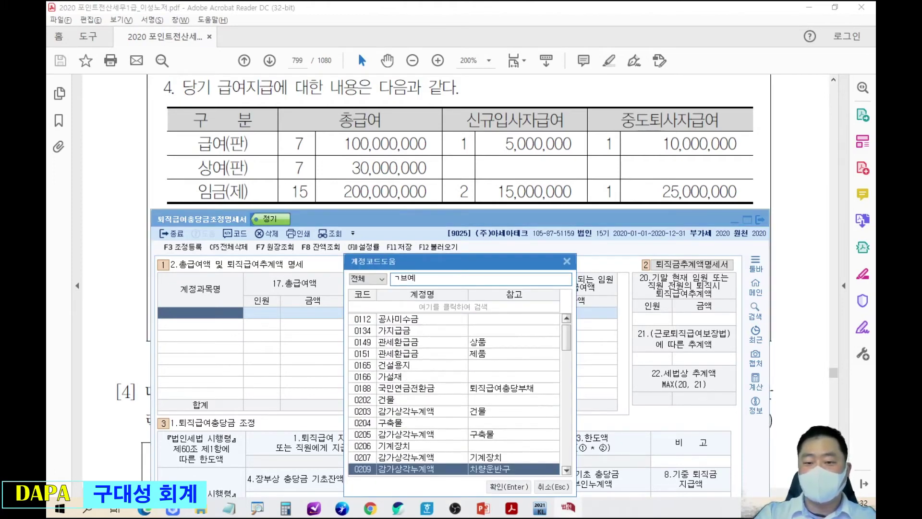
key(BackSpace)
key(BackSpace)
key(BackSpace)
text(급여)
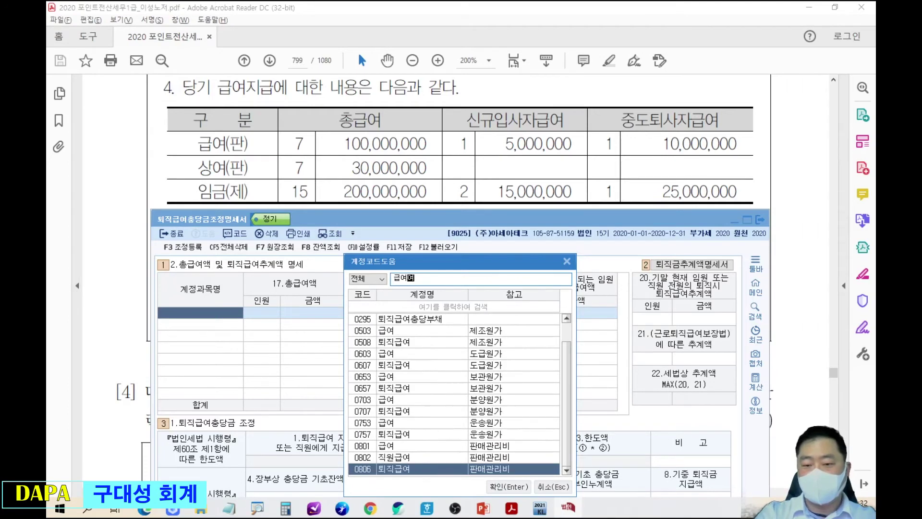
key(Up)
key(Up)
key(Return)
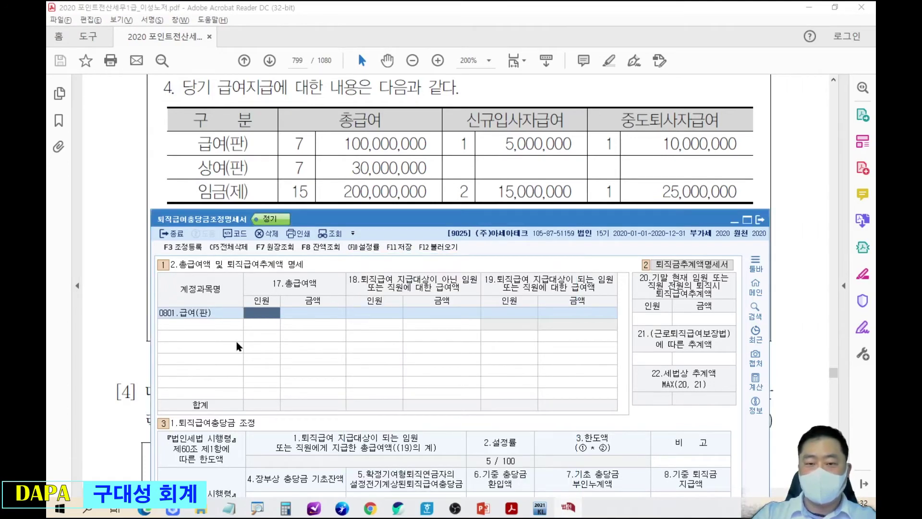
Enter 7 persons and 100,000,000 as the 17.총급여액 of 급여(판).
text(7)
key(Return)
text(100000000)
key(Return)
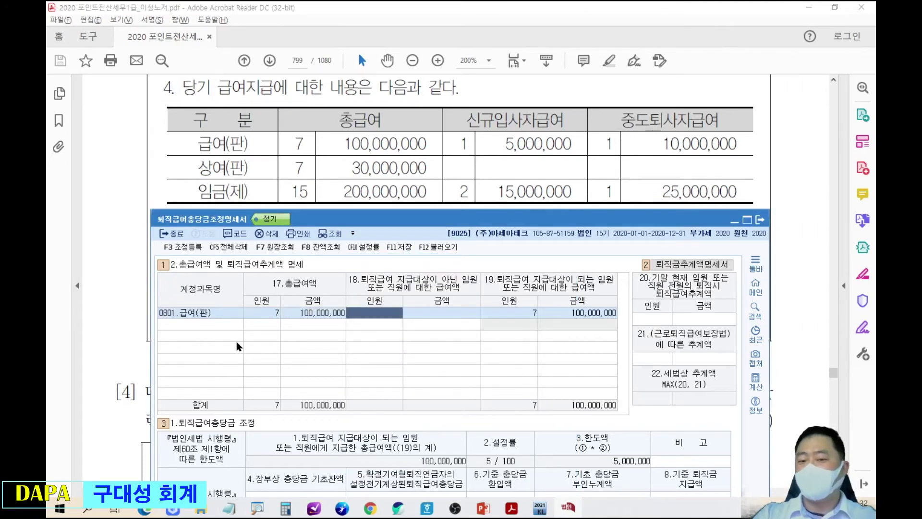
Enter 2 persons and 15,000,000 for 급여(판) in column 18, combining the new-hire and mid-year leaver salaries.
mouse_move(448, 98)
mouse_down()
mouse_move(639, 161)
mouse_move(754, 162)
mouse_up()
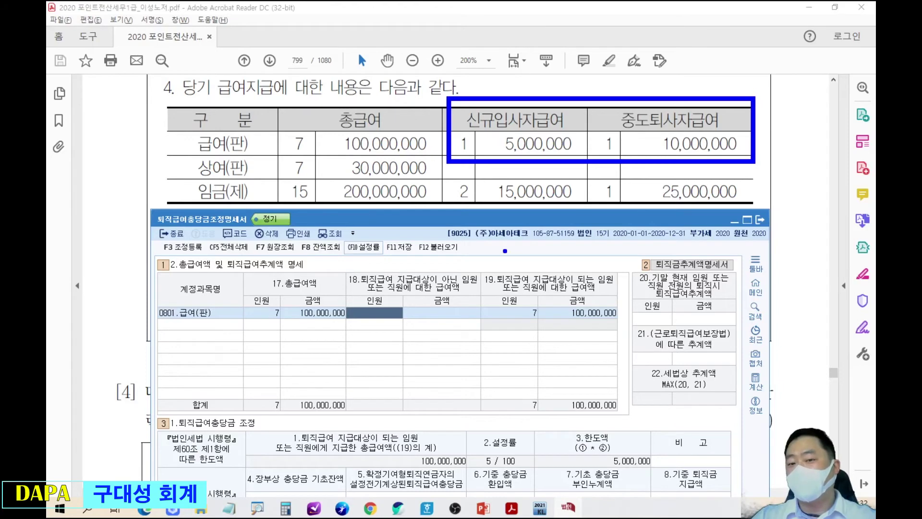
key(Escape)
text(2)
key(Return)
text(15000000)
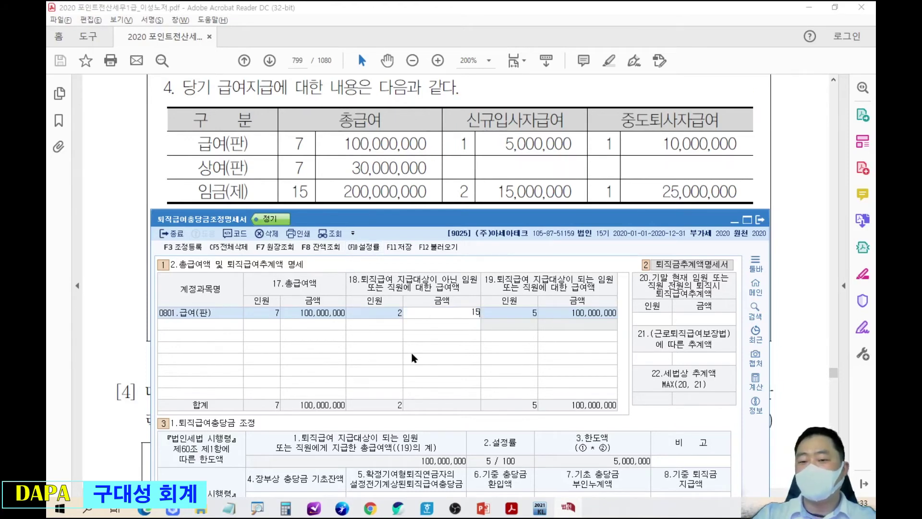
key(Return)
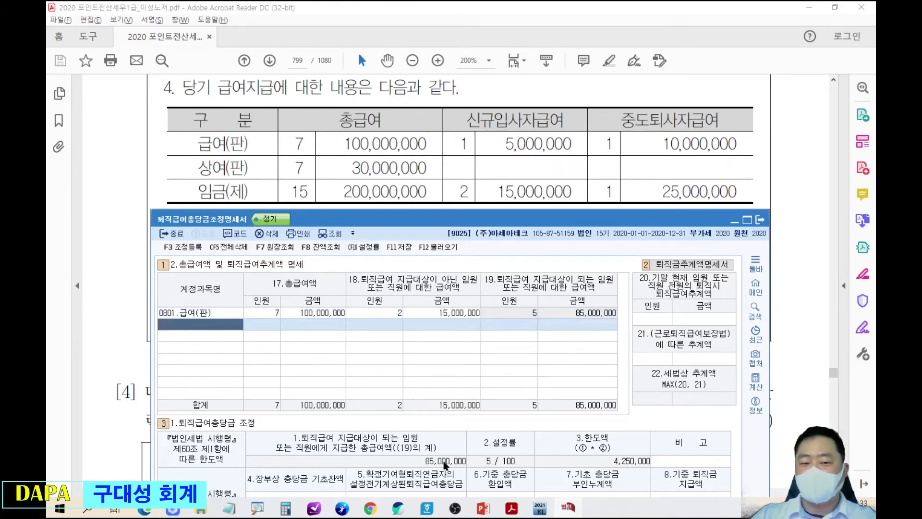
Add the selling-expense account 0803 상여금(판) to the second row of the 총급여액 및 퇴직급여추계액 명세.
text(상여)
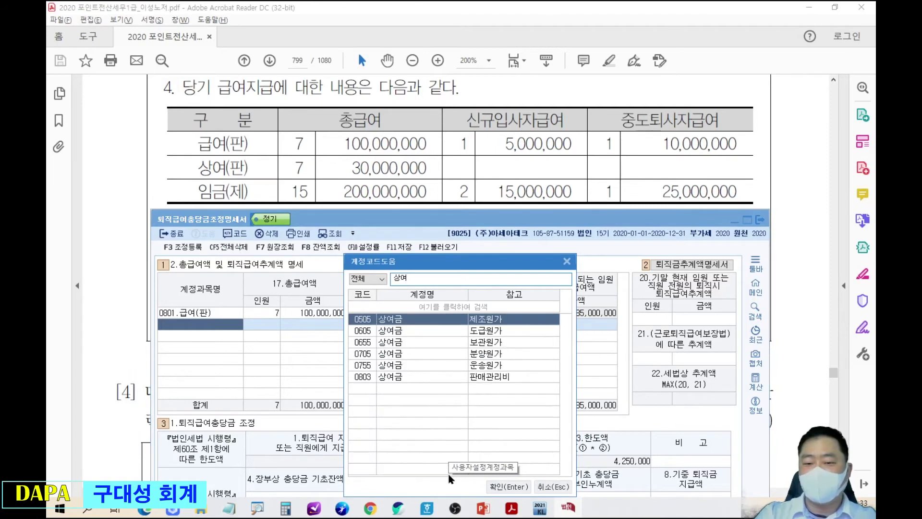
key(Down)
key(Down)
key(Down)
key(Down)
key(Down)
key(Return)
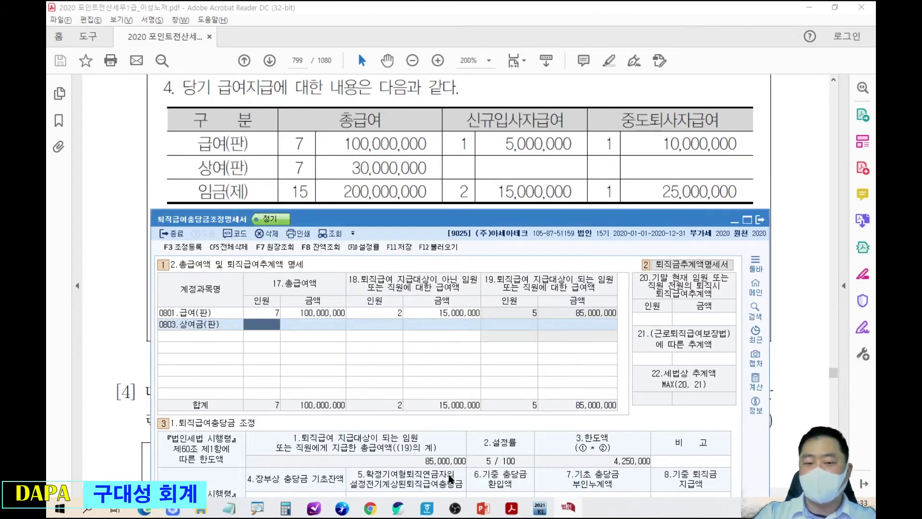
Enter 7 persons and 30,000,000 as the 17.총급여액 of 상여금(판), leaving its column 18 empty.
text(7)
key(Return)
text(30000000)
key(Return)
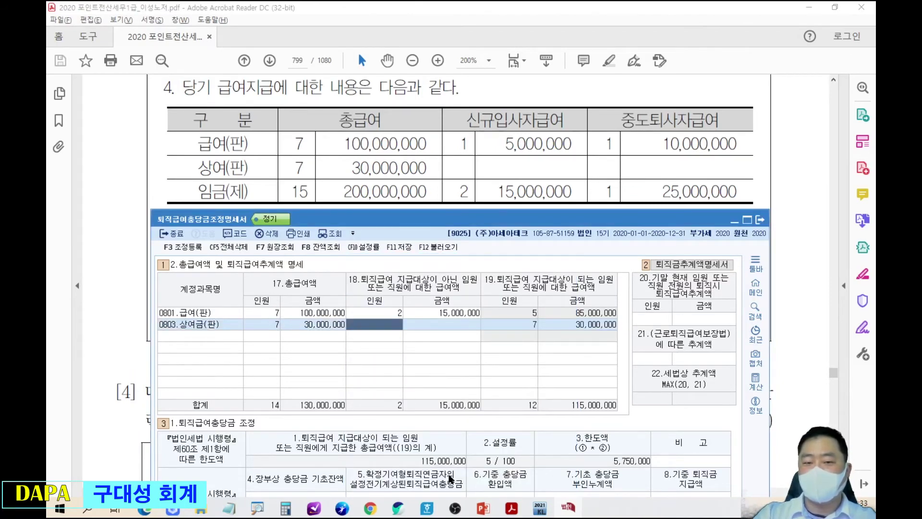
key(Return)
key(Return)
key(Return)
Add account 0504 임금(제) to the third row with 15 persons and 200,000,000 as its 17.총급여액.
text(이듬)
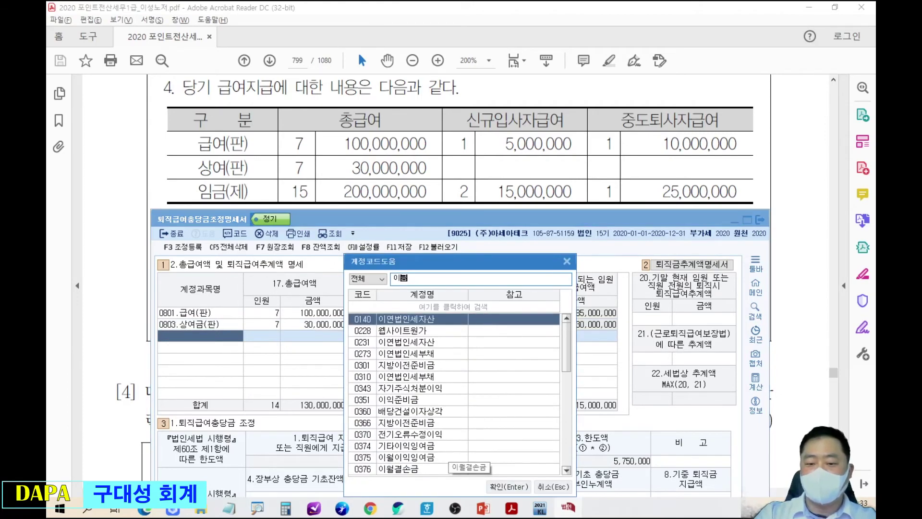
text(ㅁ금)
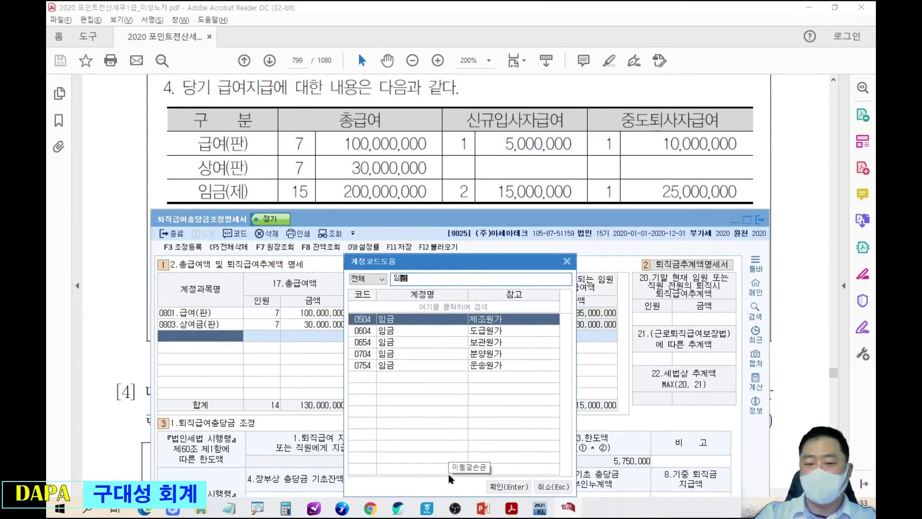
key(Escape)
text(15)
key(Return)
text(200000000)
key(Return)
Enter 3 persons and 40,000,000 for 임금(제) in column 18, the pay not eligible for severance.
text(3)
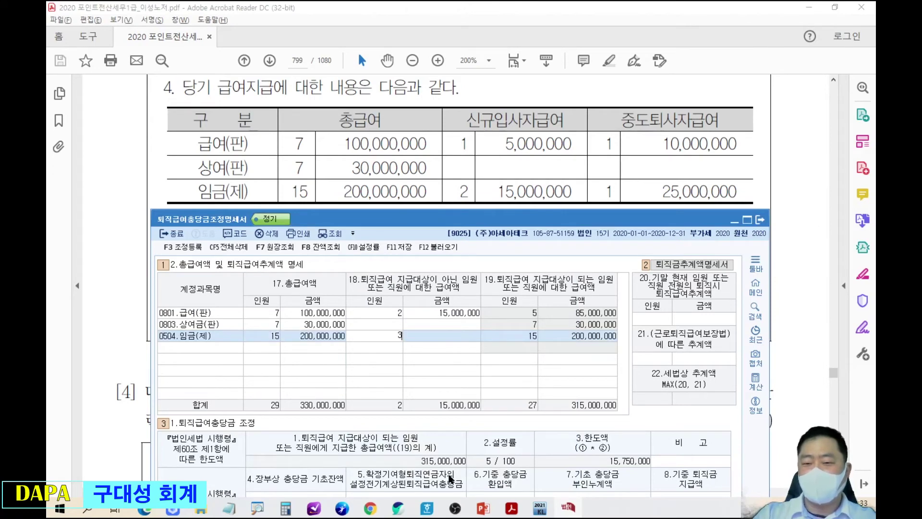
key(Return)
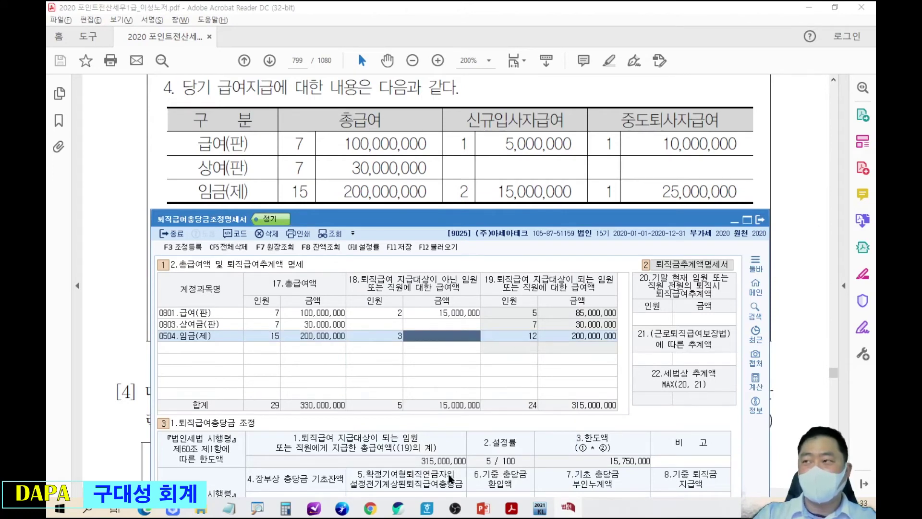
text(40000000)
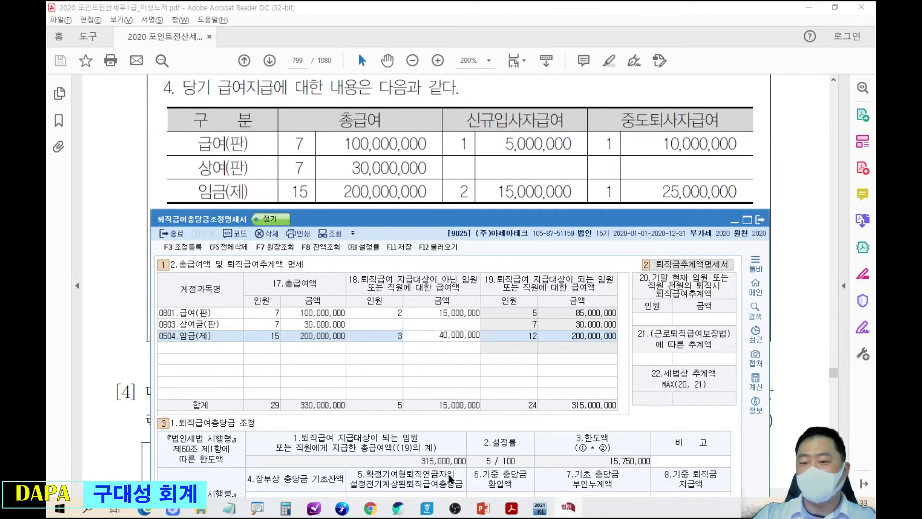
key(Return)
Check note ① on the pay included in 총급여 and item 6 on the severance rule in the PDF problem.
drag(537, 215, 509, 361)
mouse_move(156, 281)
mouse_down()
mouse_move(421, 336)
mouse_move(495, 339)
mouse_move(466, 337)
mouse_move(490, 327)
mouse_move(768, 340)
mouse_up()
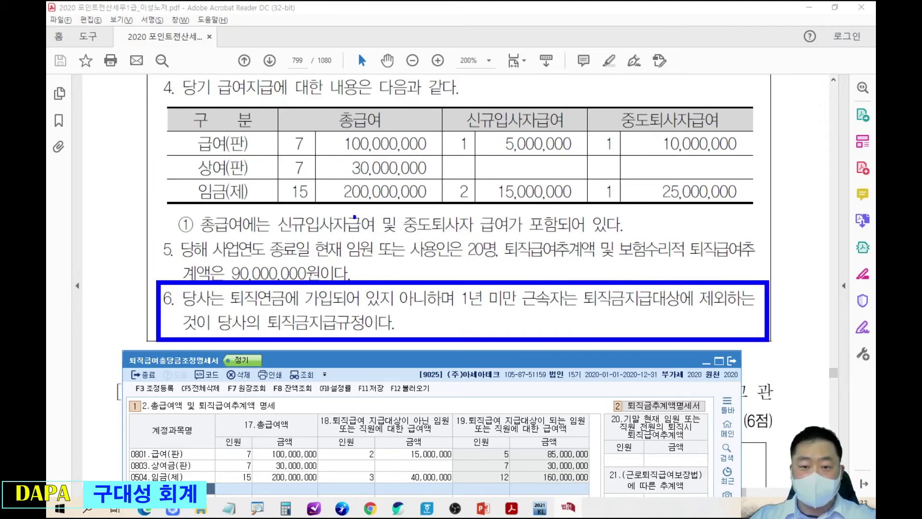
drag(263, 206, 365, 236)
drag(402, 207, 517, 239)
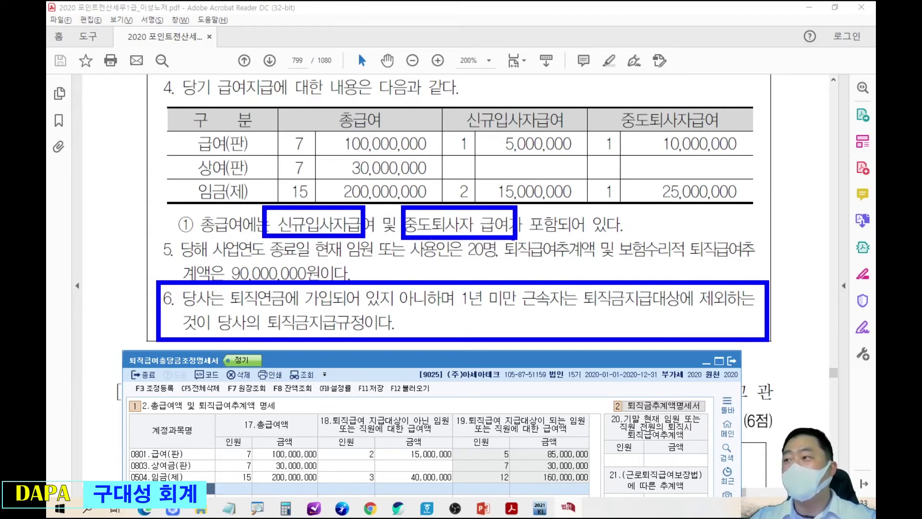
key(Escape)
Enter 20 persons and 90,000,000 from problem item 5 as the 20.퇴직급여추계액 for all staff at period end.
mouse_move(500, 363)
mouse_down()
mouse_move(514, 257)
mouse_move(513, 289)
mouse_up()
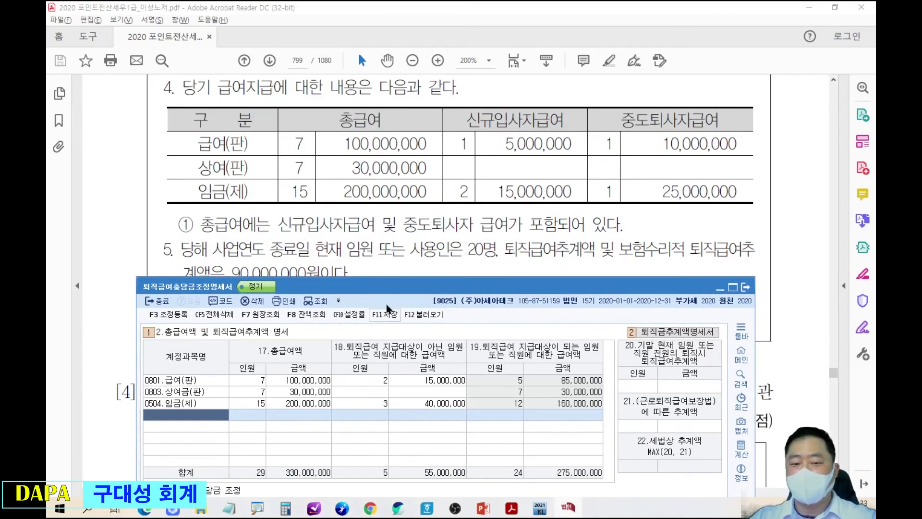
drag(413, 290, 404, 301)
mouse_move(144, 233)
mouse_down()
mouse_move(648, 282)
mouse_move(751, 283)
mouse_up()
drag(691, 325, 654, 283)
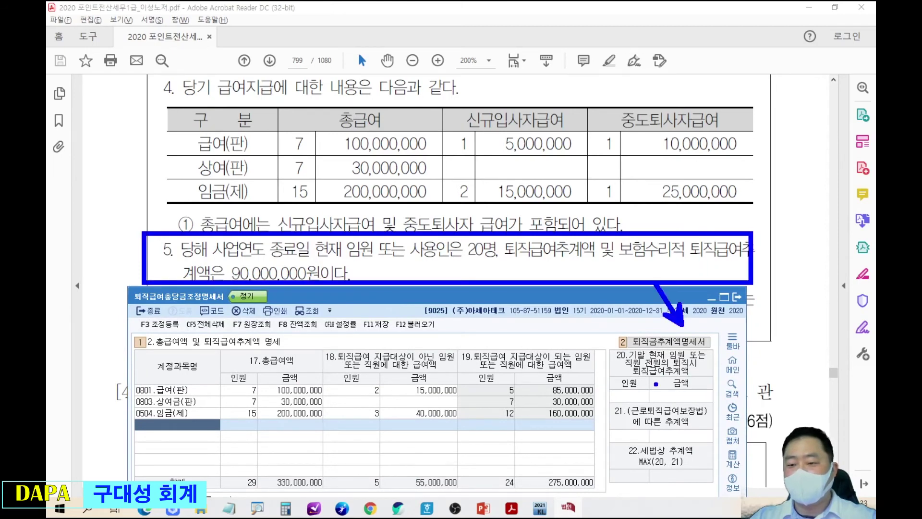
key(Escape)
click(630, 396)
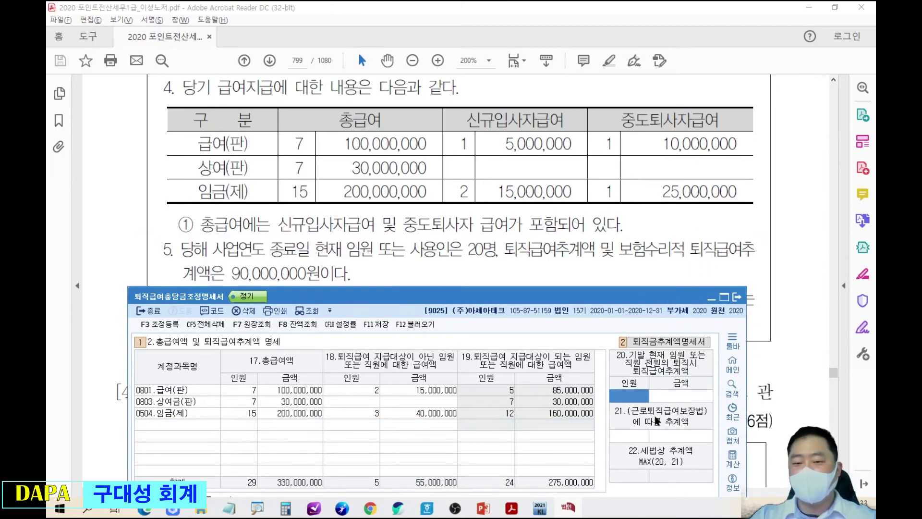
text(20)
key(Return)
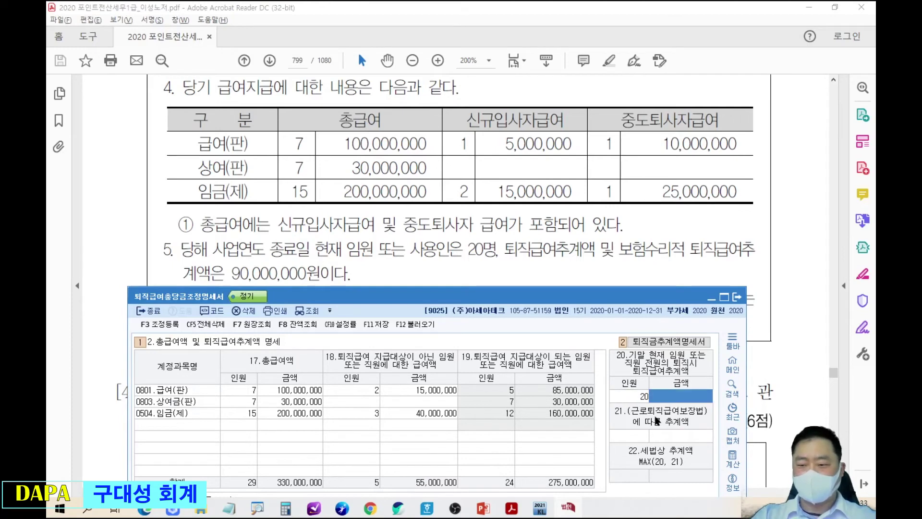
text(90000000)
key(Return)
Enter 20 persons and 90,000,000 as the 21.(근로퇴직급여보장법)에 따른 추계액.
text(20)
key(Return)
text(90000000)
key(Return)
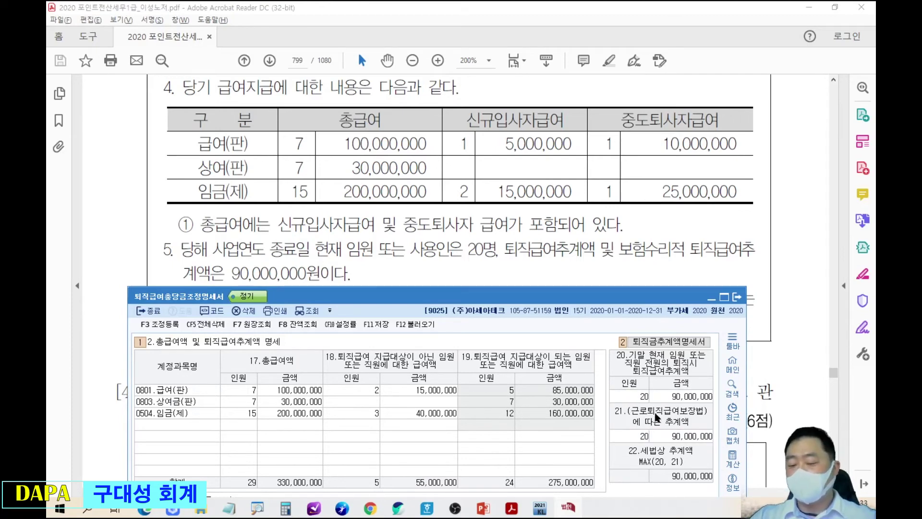
mouse_move(616, 382)
mouse_down()
mouse_move(722, 448)
mouse_move(560, 332)
mouse_up()
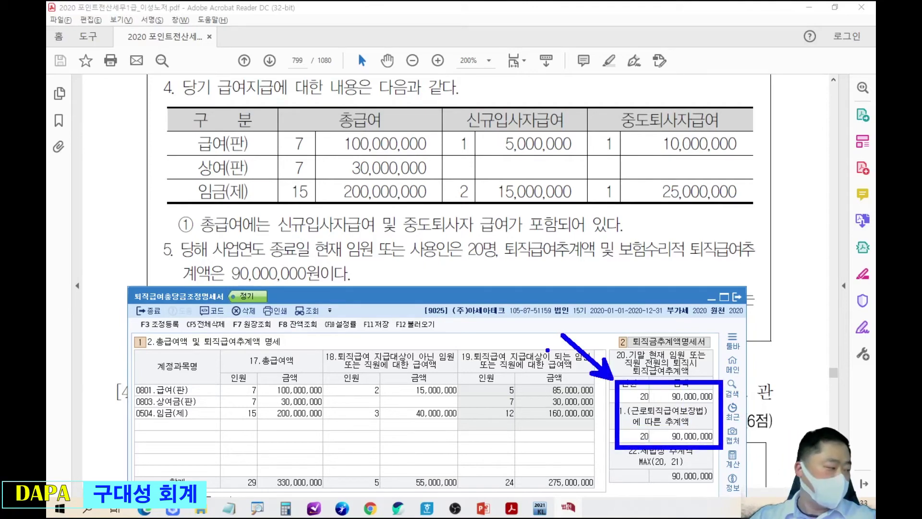
Review problem item 2 in the PDF to judge whether each severance payment counts toward the 퇴직급여충당부채 decrease.
click(483, 224)
scroll(485, 219, up, 10)
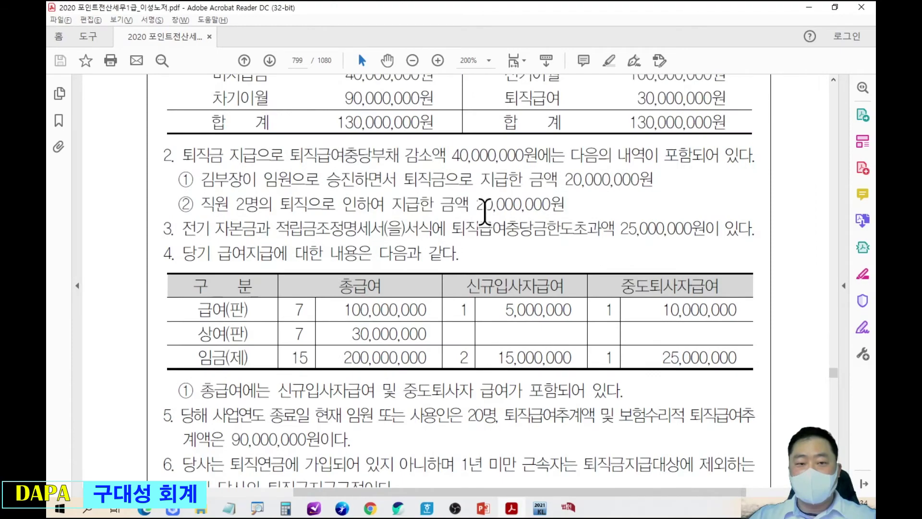
key(alt+Tab)
drag(480, 232, 508, 371)
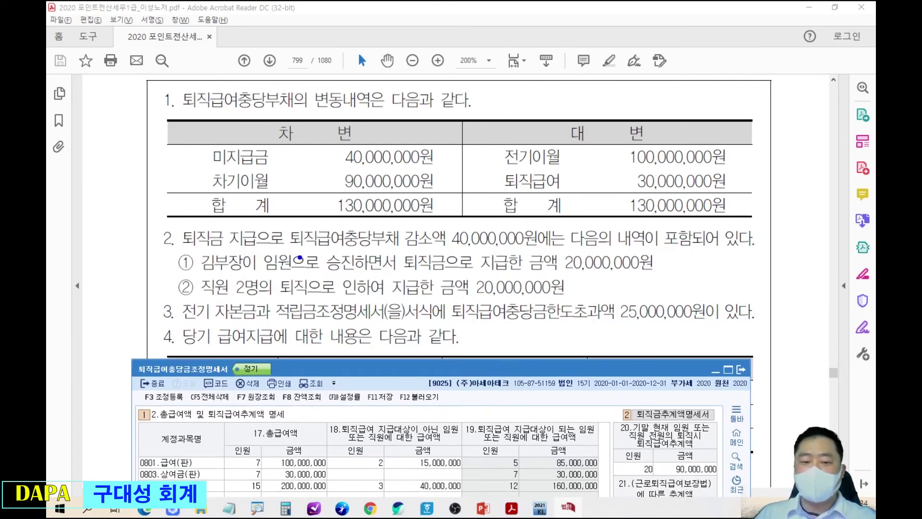
drag(261, 271, 555, 271)
mouse_move(675, 251)
mouse_down()
mouse_move(686, 268)
mouse_move(689, 256)
mouse_move(707, 265)
mouse_up()
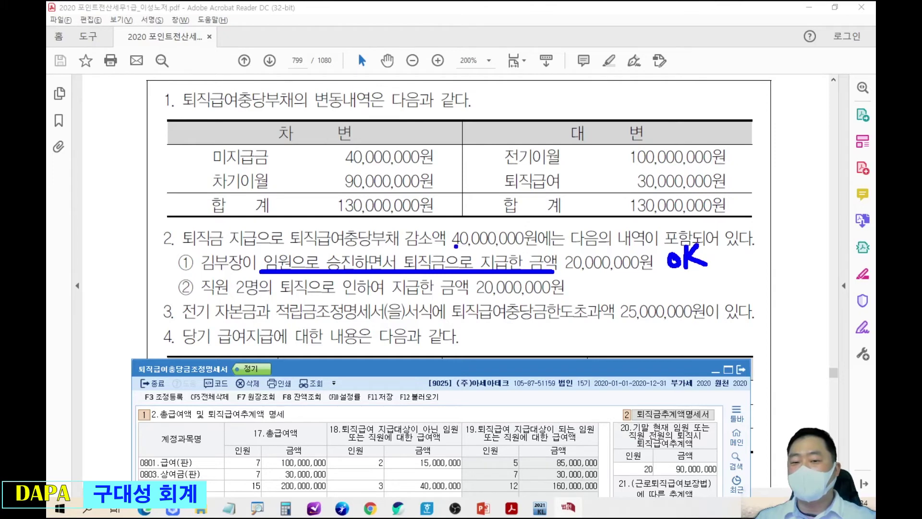
drag(455, 246, 529, 246)
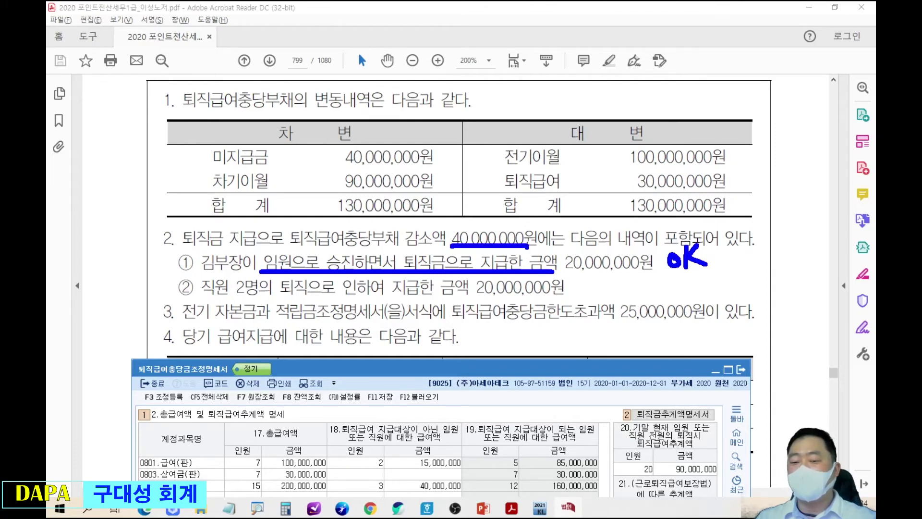
drag(487, 214, 516, 209)
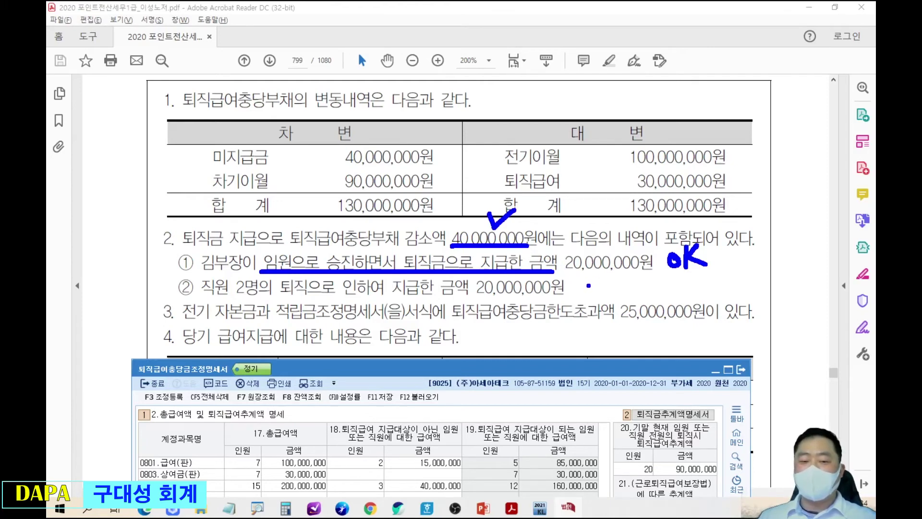
mouse_move(580, 280)
mouse_down()
mouse_move(590, 296)
mouse_move(592, 288)
mouse_move(611, 294)
mouse_up()
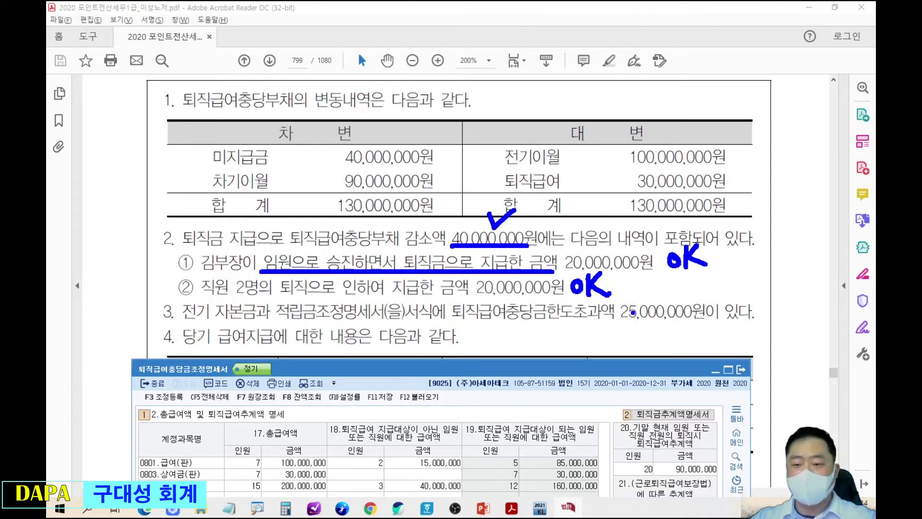
key(Escape)
Enter 100,000,000 as 4.장부상 충당금 기초잔액, leaving items 5 and 6 empty.
drag(578, 372, 583, 336)
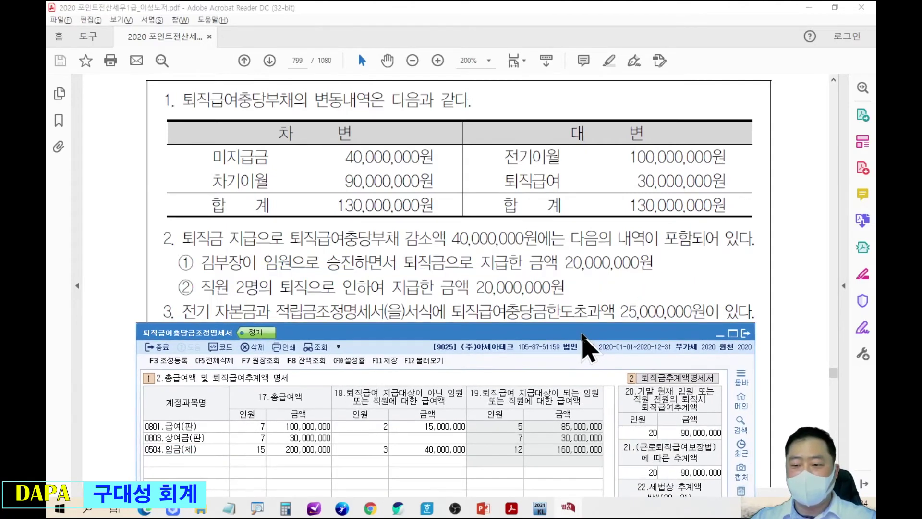
drag(656, 332, 688, 61)
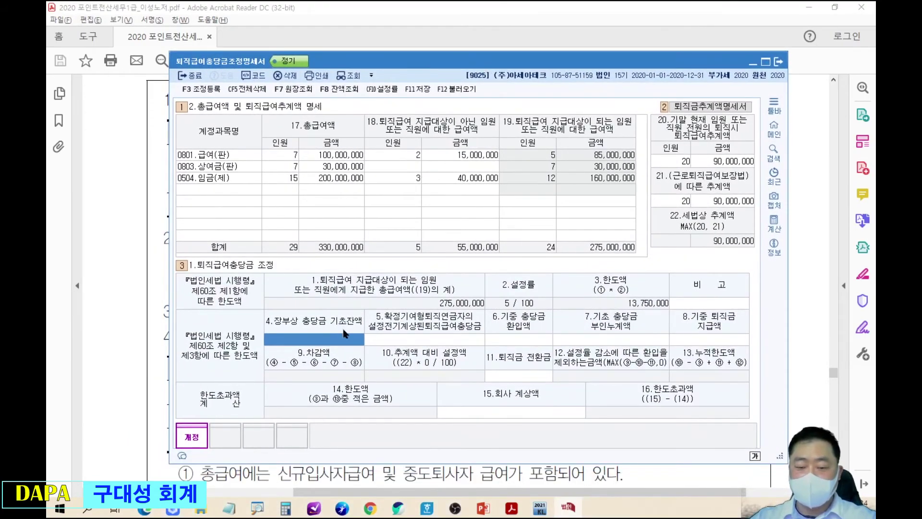
key(alt+Tab)
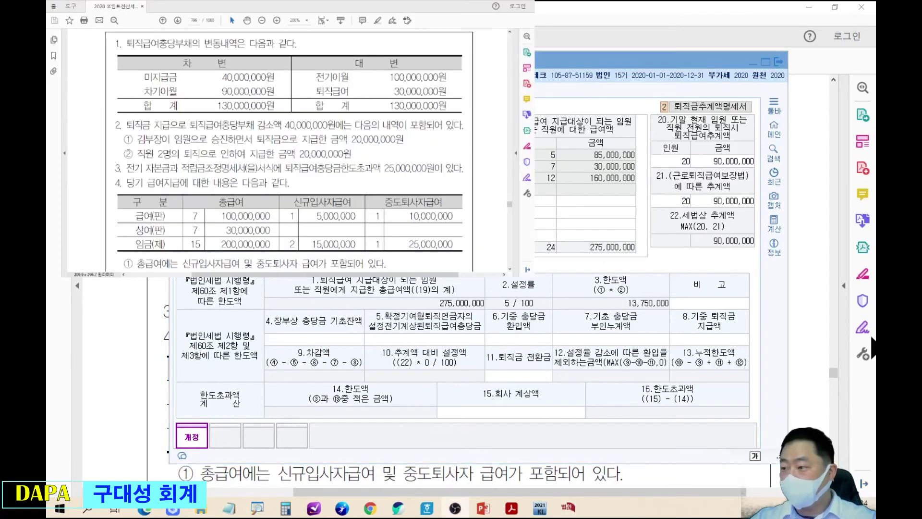
click(338, 340)
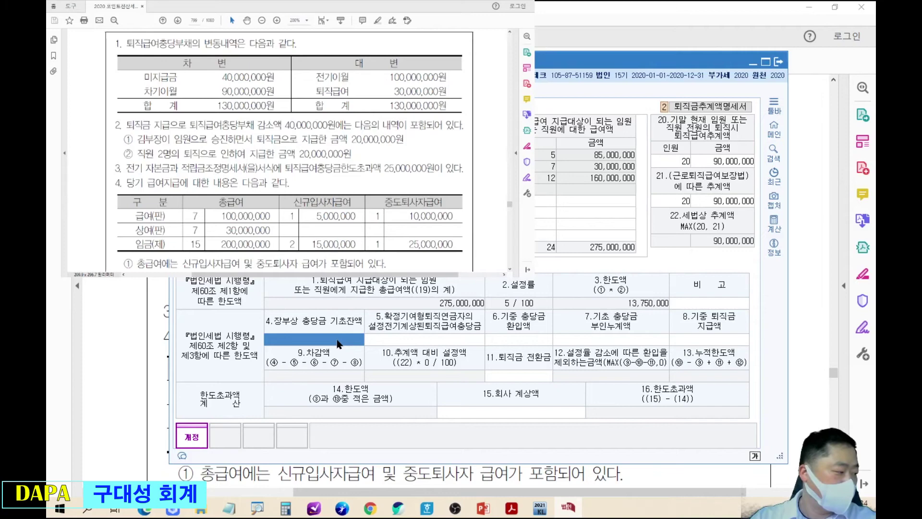
text(100,000,000)
key(Return)
key(Return)
key(Return)
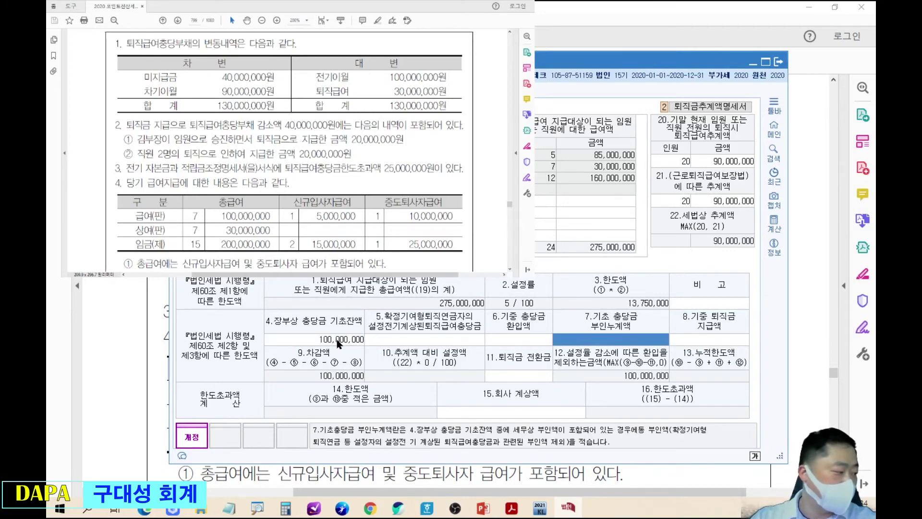
Enter 25,000,000 as 7.기초 충당금 부인누계액 and 40,000,000 as 8.기중 퇴직금 지급액.
text(25000000)
key(Return)
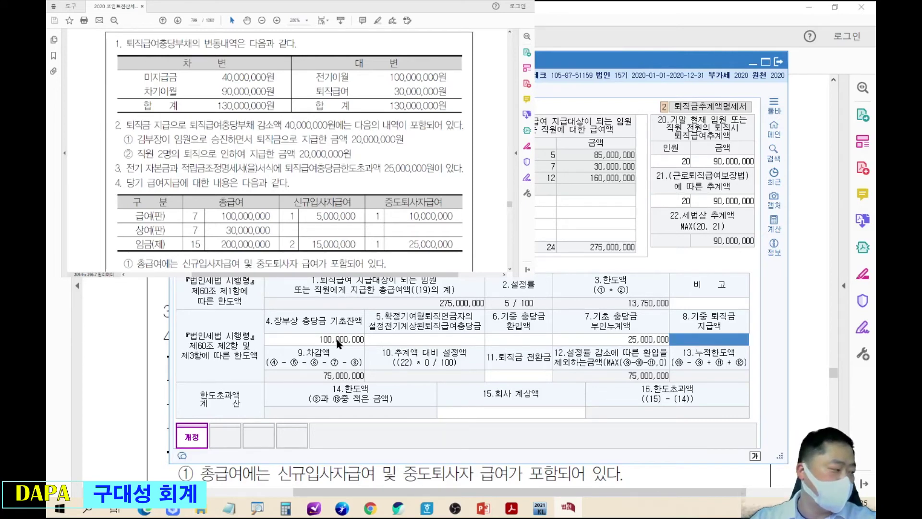
text(40000000)
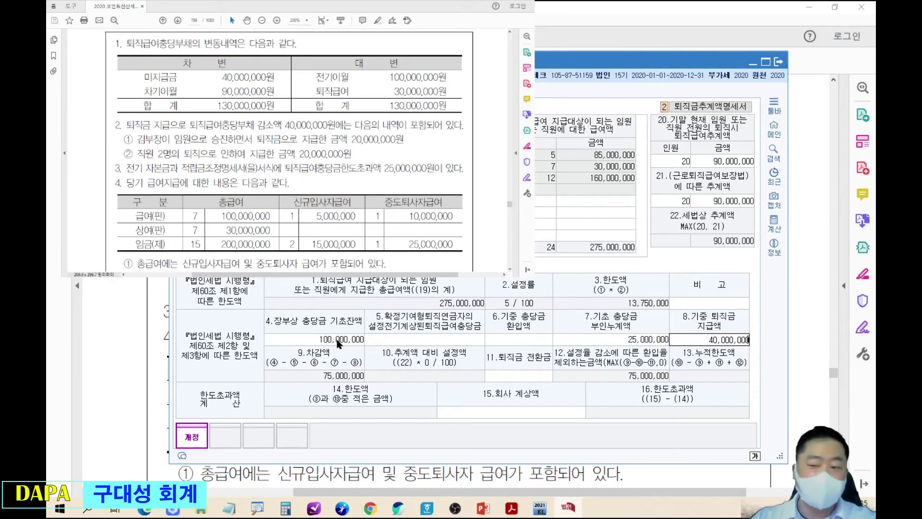
key(Return)
Enter 30,000,000 as 15.회사 계상액 in the 한도초과액 계산 row.
key(Return)
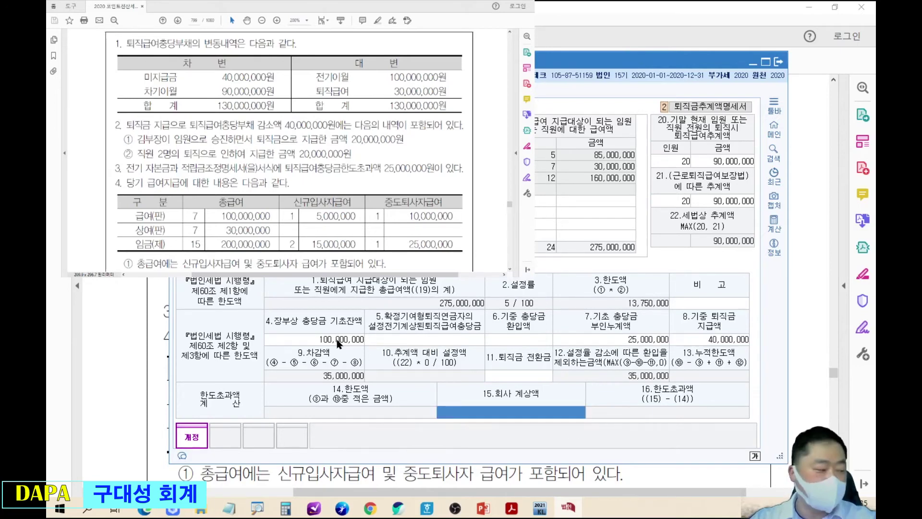
text(30000000)
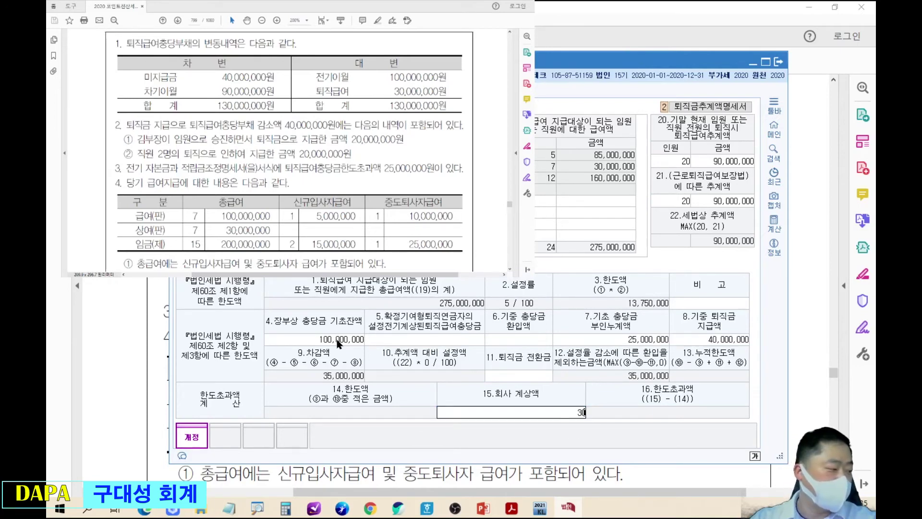
key(Return)
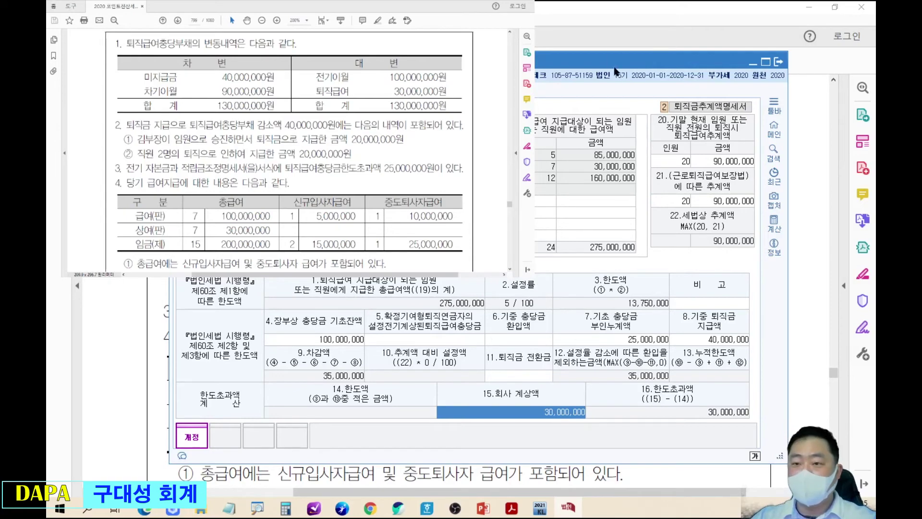
Review the 대변 column of the 퇴직급여충당부채 table, marking 전기이월 as 기초 and 퇴직급여 as 당기.
drag(685, 368, 753, 430)
drag(659, 63, 668, 170)
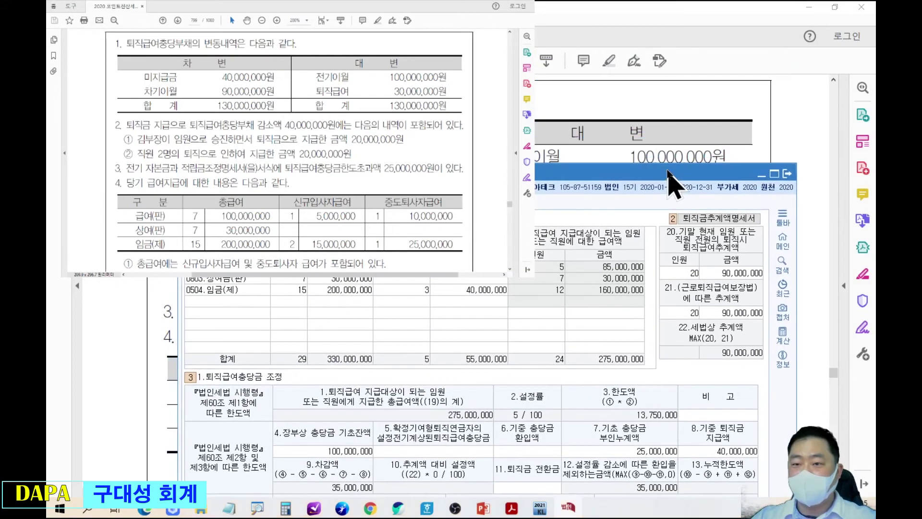
click(658, 102)
key(ctrl+2)
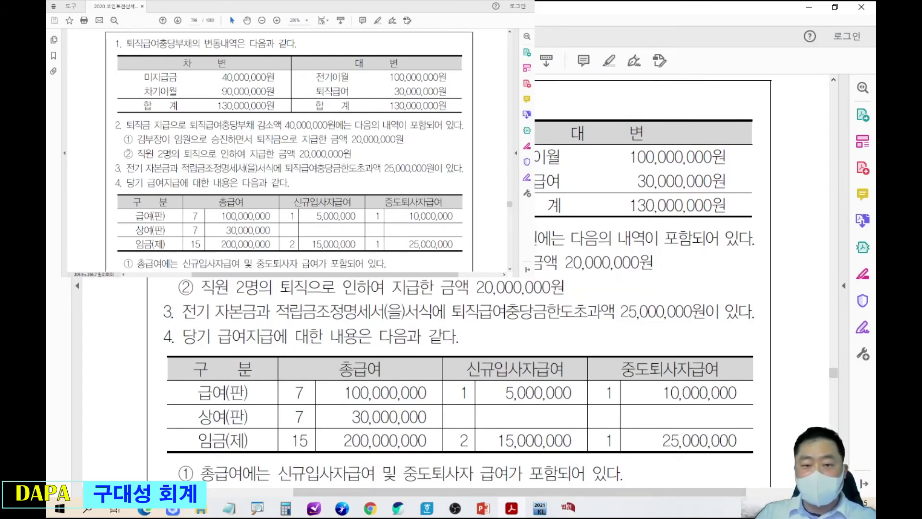
drag(535, 142, 734, 143)
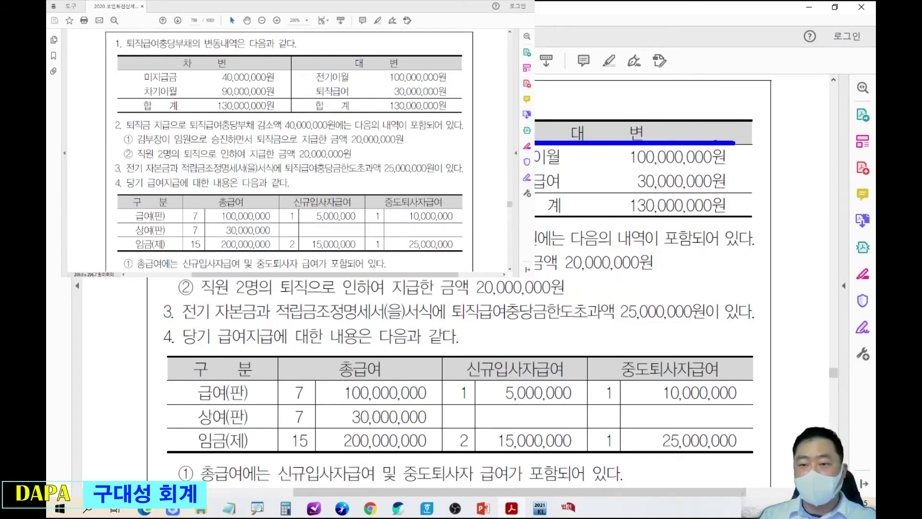
mouse_move(564, 149)
mouse_down()
mouse_move(579, 166)
mouse_move(595, 149)
mouse_move(609, 153)
mouse_move(615, 168)
mouse_move(568, 199)
mouse_up()
drag(576, 177, 605, 192)
drag(587, 197, 598, 207)
drag(596, 187, 606, 204)
drag(619, 171, 618, 207)
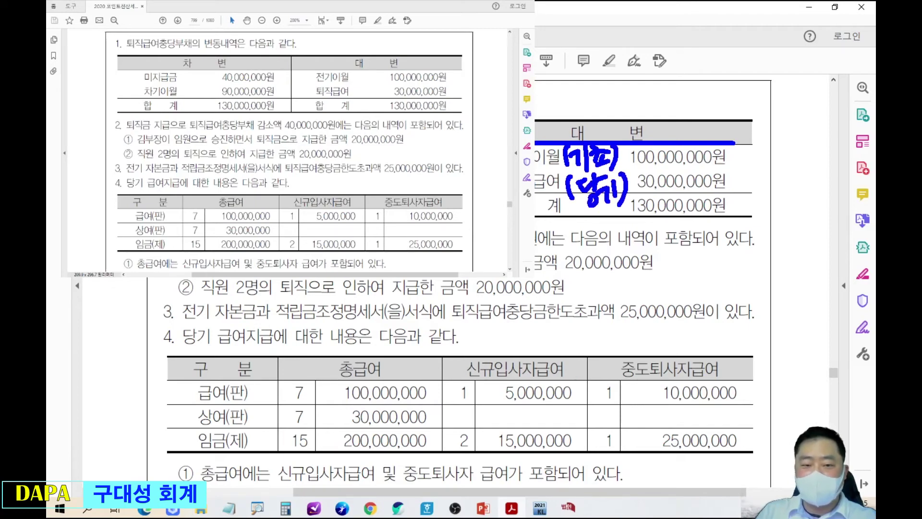
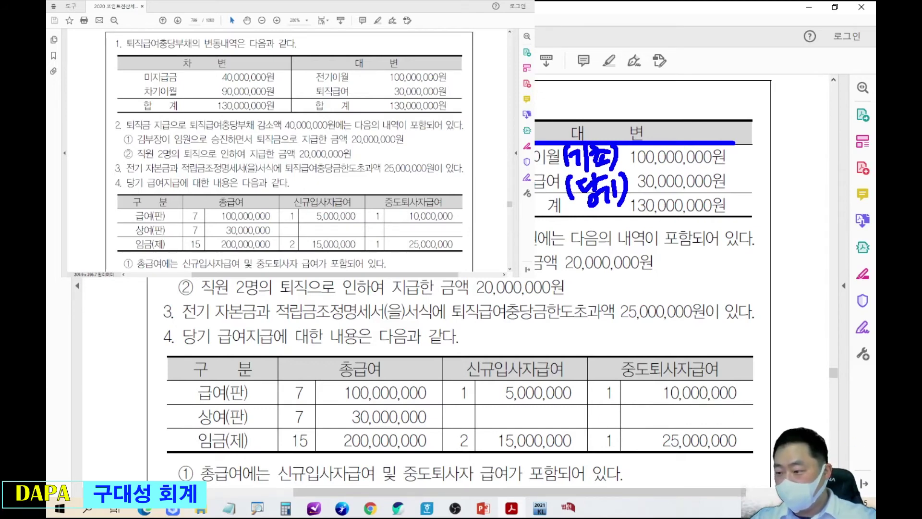
key(e)
key(Escape)
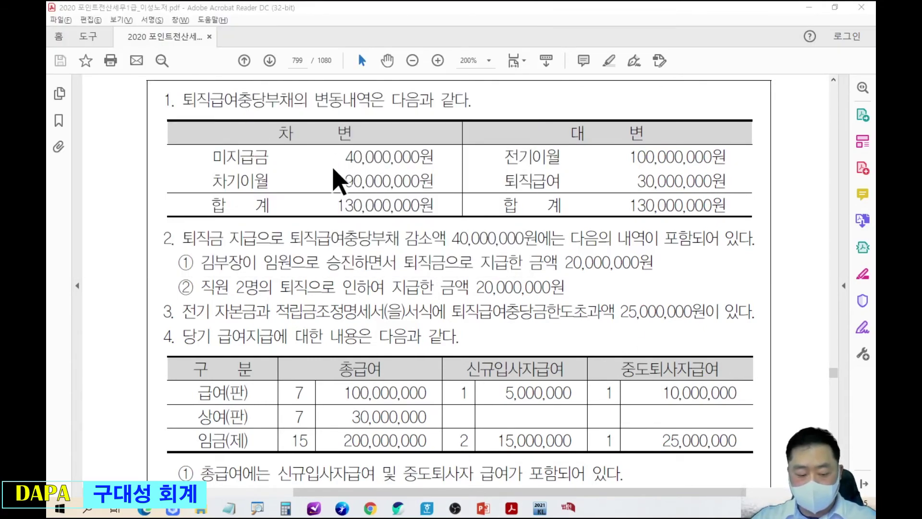
Mark the 퇴직급여충당부채 table entries by role: 미지급금 as 지급, 차기이월 as 기말, 전기이월 as 기초, 퇴직급여 as 당기.
scroll(334, 169, down, 3)
scroll(333, 169, up, 3)
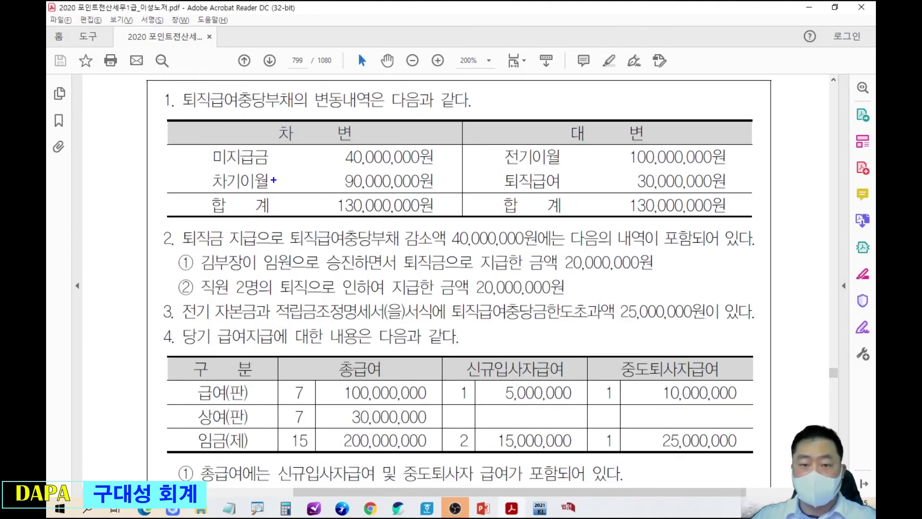
mouse_move(282, 144)
mouse_down()
mouse_move(283, 168)
mouse_move(300, 169)
mouse_move(314, 150)
mouse_move(312, 169)
mouse_move(321, 168)
mouse_up()
drag(195, 150, 195, 159)
drag(202, 154, 153, 154)
drag(281, 173, 280, 192)
mouse_move(284, 180)
mouse_down()
mouse_move(299, 195)
mouse_move(312, 187)
mouse_up()
drag(312, 171, 319, 196)
drag(323, 174, 326, 196)
mouse_move(570, 147)
mouse_down()
mouse_move(569, 167)
mouse_move(579, 163)
mouse_up()
mouse_move(585, 146)
mouse_down()
mouse_move(586, 169)
mouse_move(607, 171)
mouse_up()
mouse_move(575, 176)
mouse_down()
mouse_move(572, 191)
mouse_move(587, 182)
mouse_move(610, 194)
mouse_up()
drag(615, 174, 609, 208)
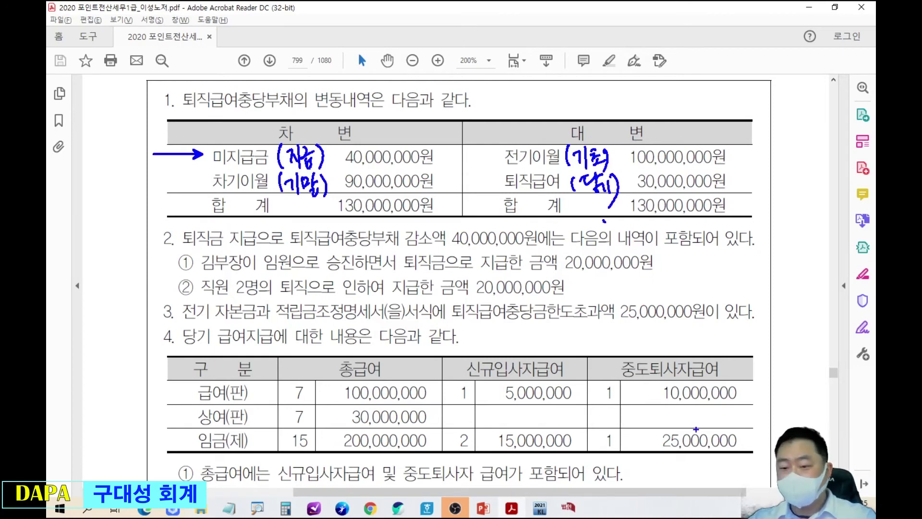
key(Escape)
Switch to KcLep and register 퇴직급여충당금한도초과 of 30,000,000 with 유보발생 under 익금산입 및 손금불산입.
click(568, 508)
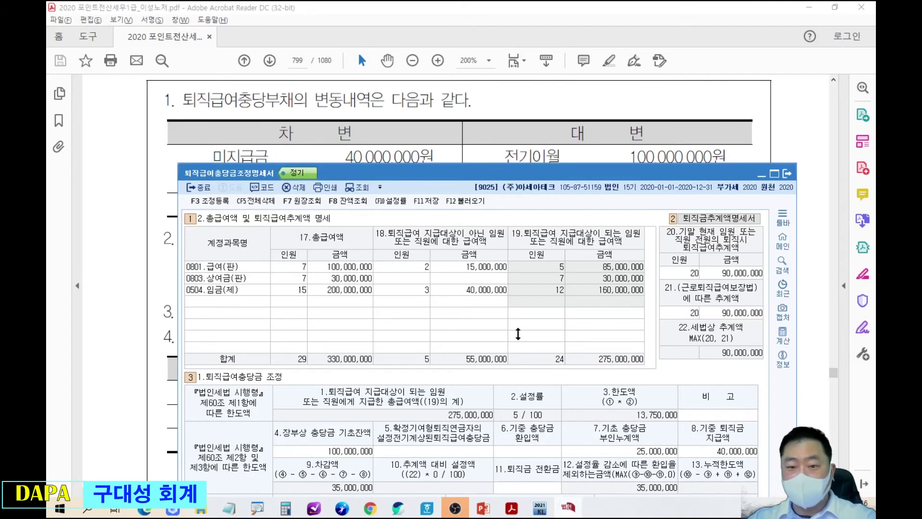
key(F3)
click(304, 289)
text(퇴)
key(Return)
click(304, 289)
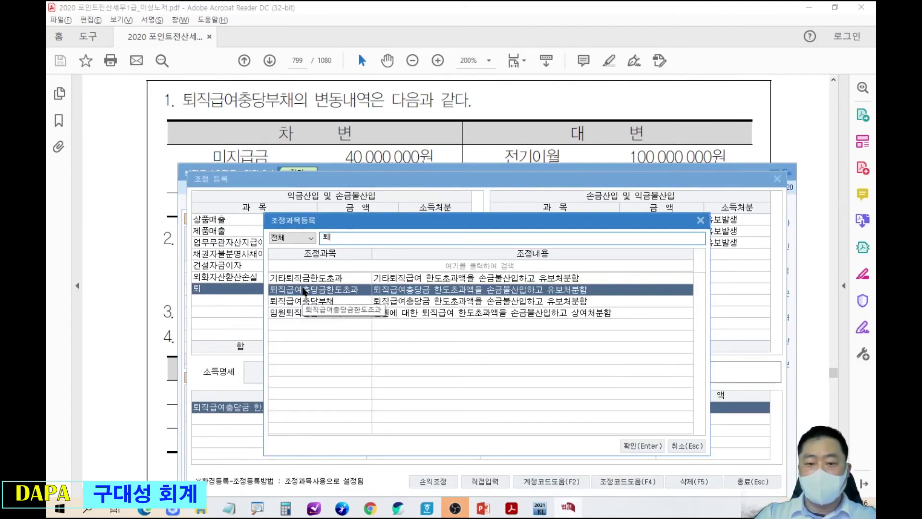
key(Return)
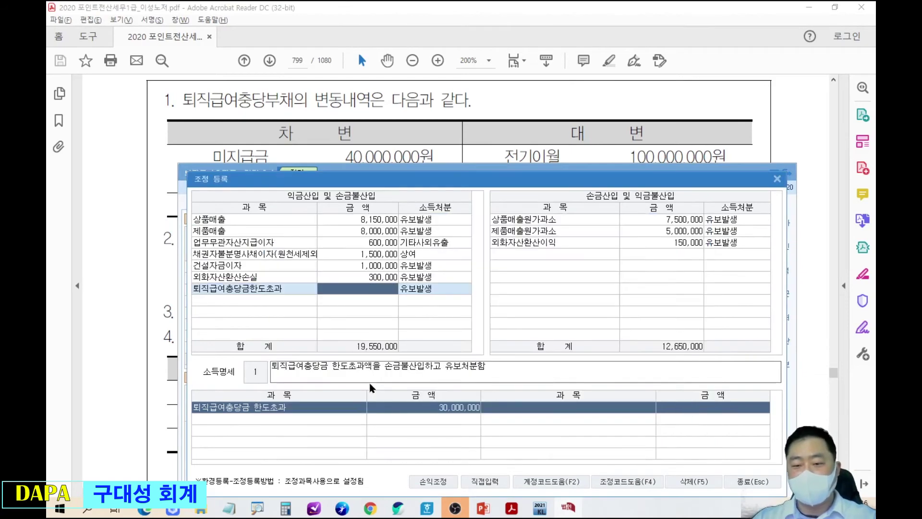
key(Return)
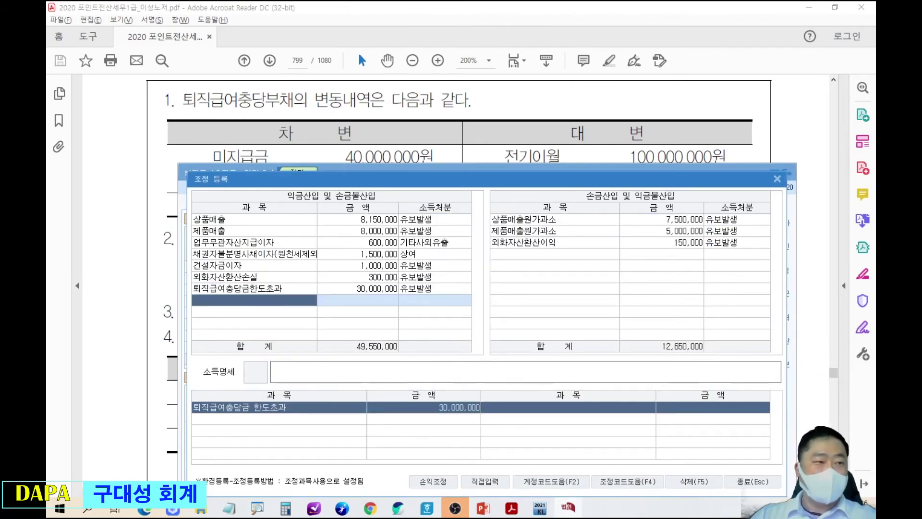
drag(47, 48, 487, 48)
drag(294, 50, 449, 31)
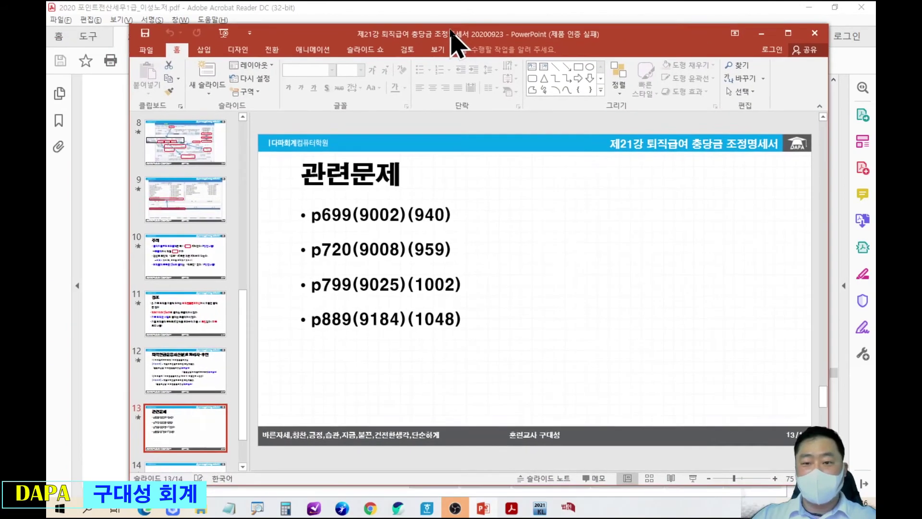
drag(300, 304, 477, 335)
mouse_move(485, 287)
mouse_down()
mouse_move(496, 316)
mouse_move(536, 265)
mouse_up()
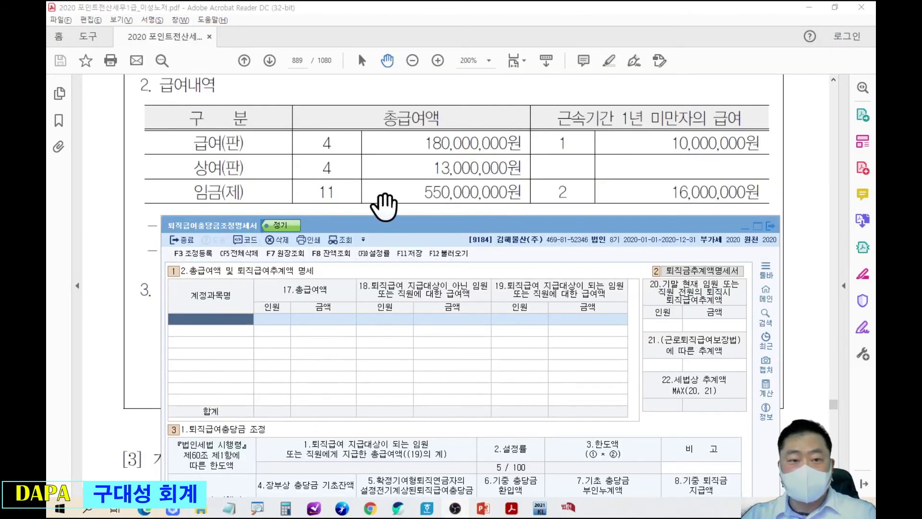
drag(294, 39, 288, 40)
key(Escape)
Add the account 0806.퇴직급여(판) for company 9184 with 4 people and 180,000,000 as 17.총급여액.
click(224, 321)
key(F2)
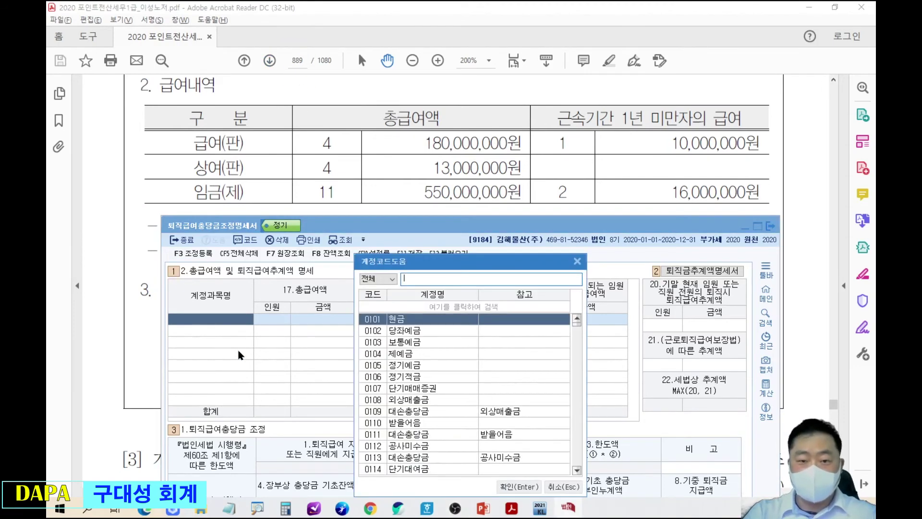
text(급여)
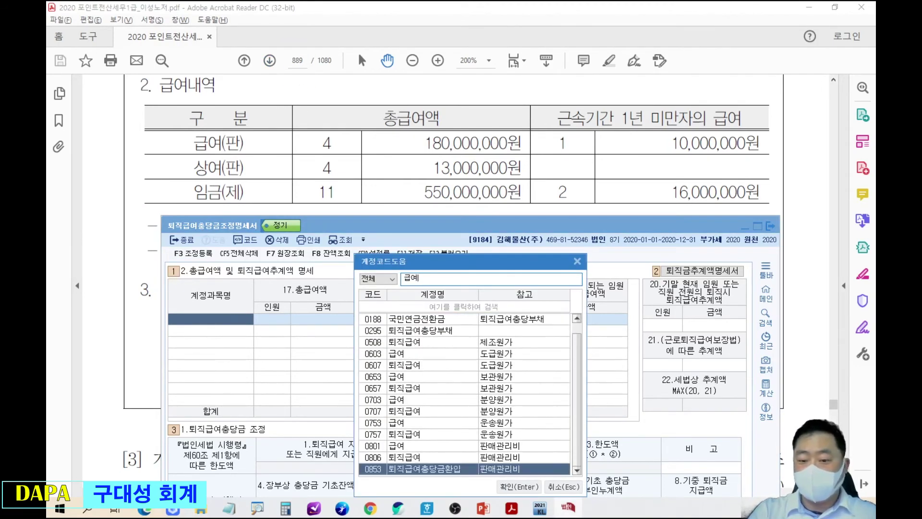
key(Up)
key(Return)
text(4)
key(Return)
text(180,000,000)
key(Return)
Enter 1 person and 10,000,000 as the item 18 pay not subject to severance in the 0806.퇴직급여(판) row.
text(1)
key(Return)
text(10)
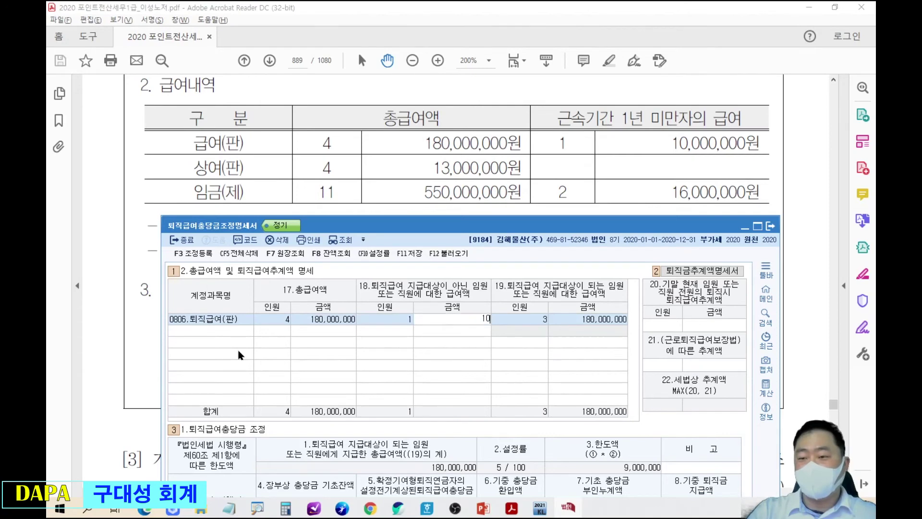
text(,000,000)
key(Return)
Add the account 0803.상여금(판) with 4 people and 13,000,000 as 17.총급여액, leaving item 18 empty.
text(상여)
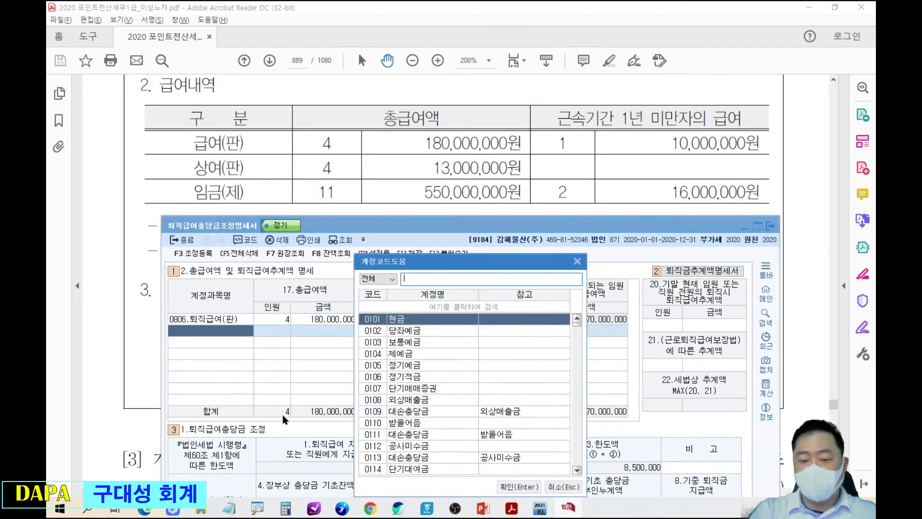
key(Down)
key(Down)
key(Down)
key(Down)
key(Down)
key(Return)
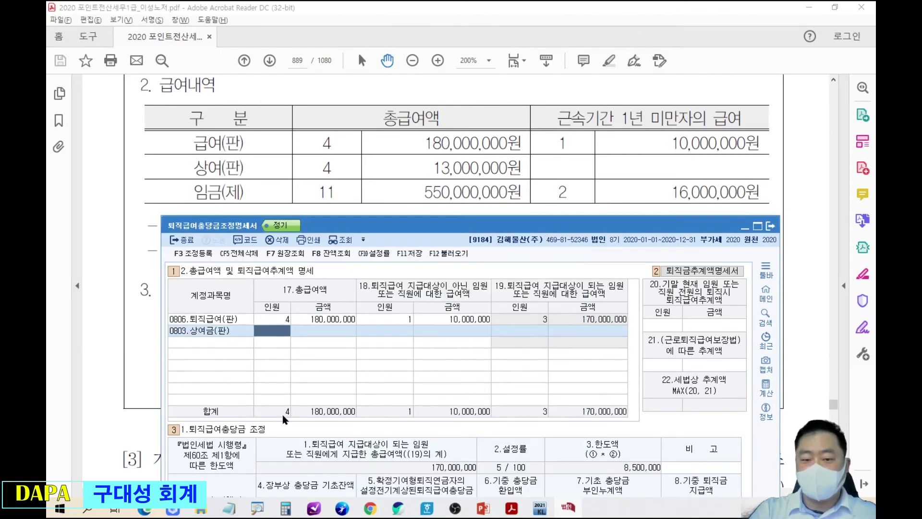
text(4)
key(Return)
text(13000000)
key(Return)
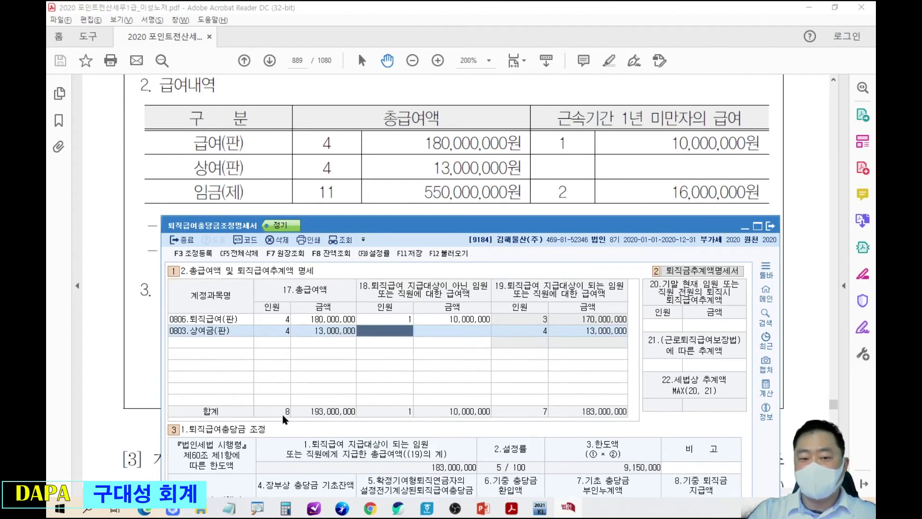
key(Return)
key(Return)
Add the account 0504.임금(제) with 11 people and 550,000,000 as item 17, and 2 people and 16,000,000 as item 18.
text(이)
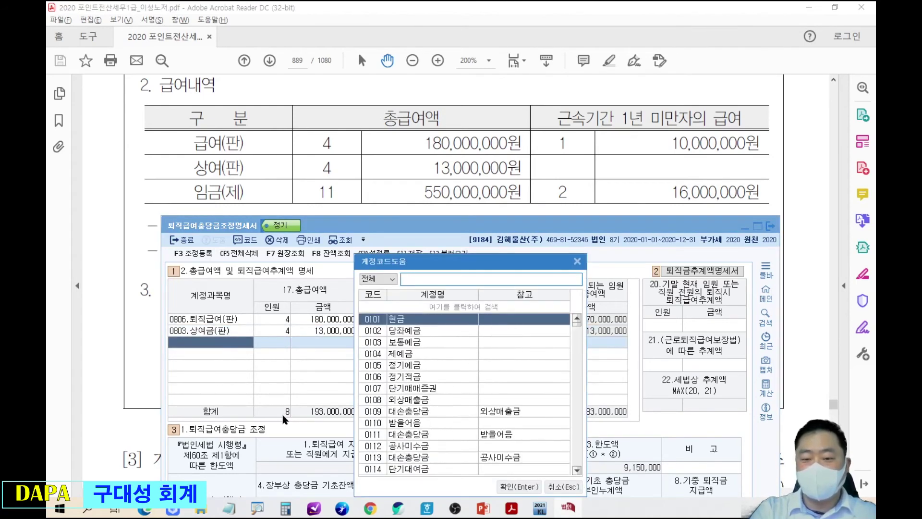
text(ㅁ금)
key(Return)
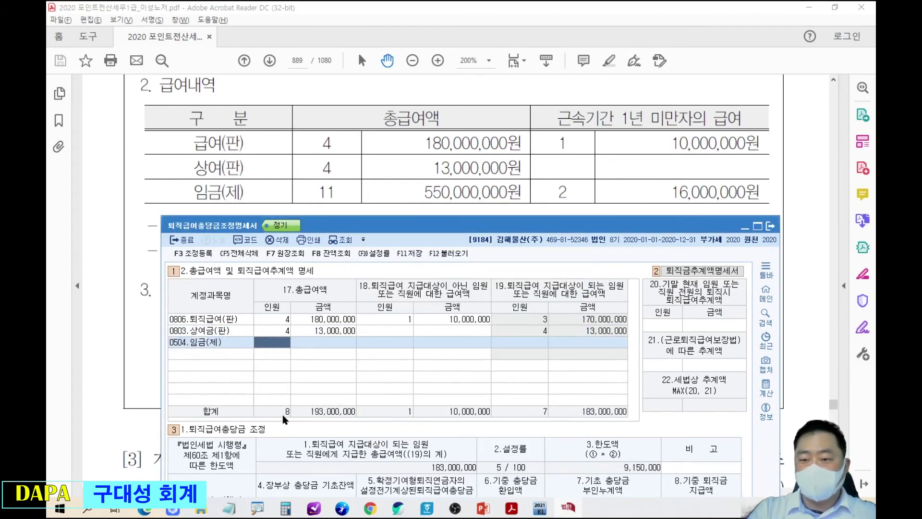
text(11)
key(Return)
text(550000000)
key(Return)
text(2)
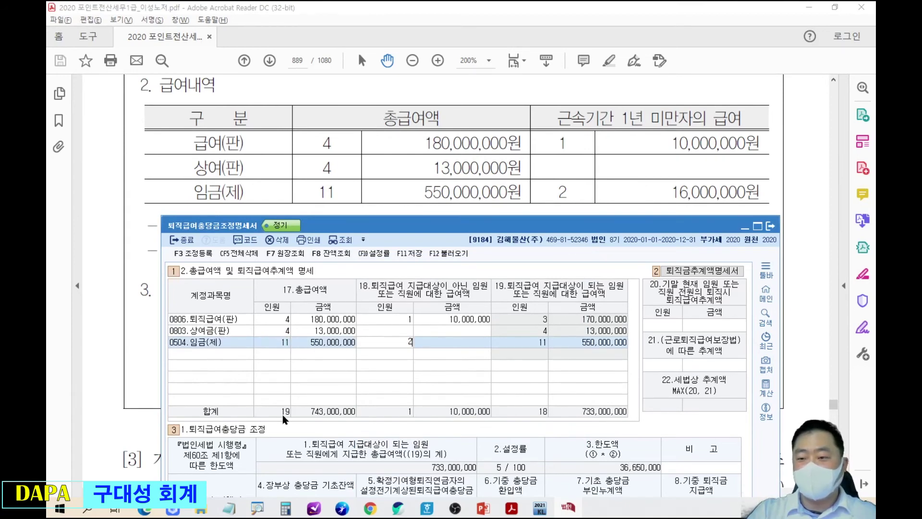
key(Return)
text(16000000)
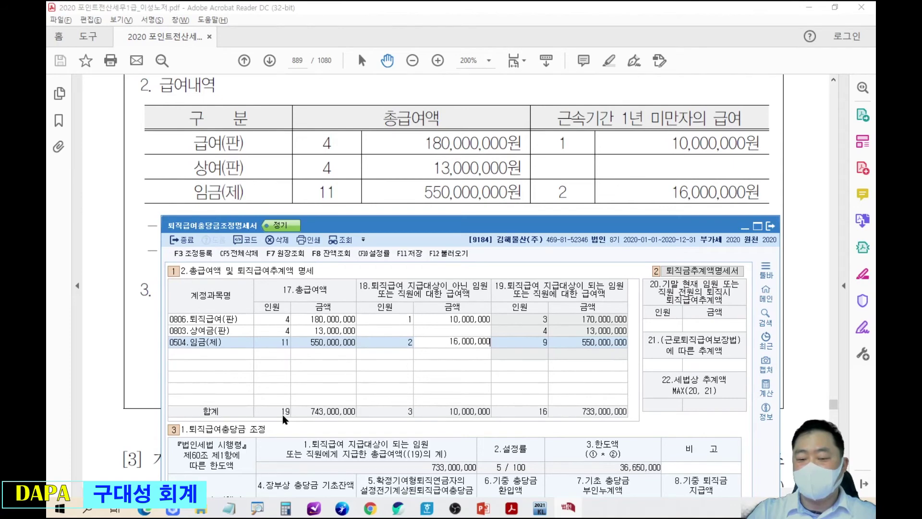
key(Return)
Review the PDF note on the 임원상여금 exceeding the 급여지급기준 against items 17 and 18 of the 상여금(판) row.
drag(475, 225, 467, 275)
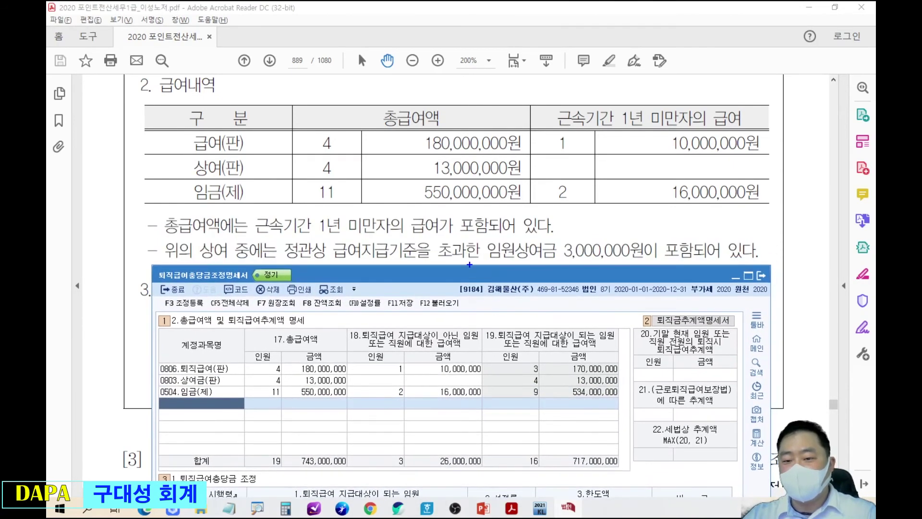
drag(325, 234, 418, 264)
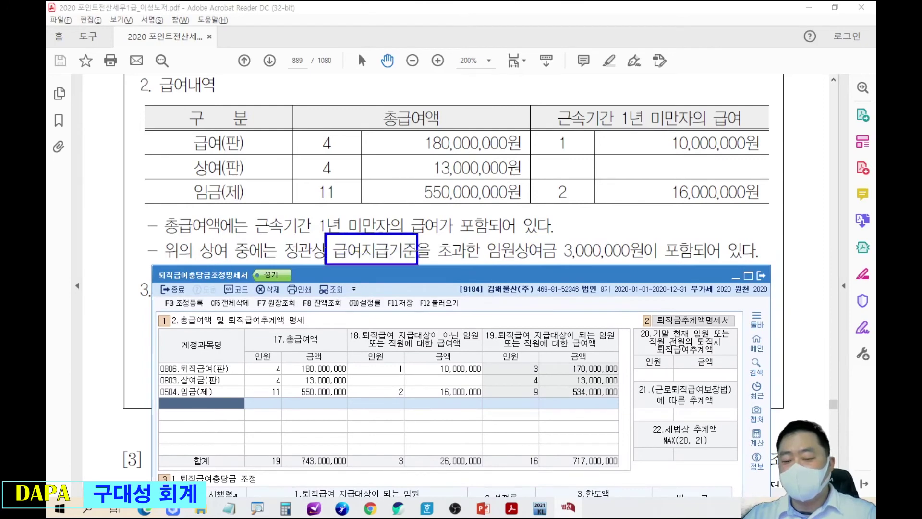
mouse_move(486, 236)
mouse_down()
mouse_move(541, 264)
mouse_move(645, 260)
mouse_up()
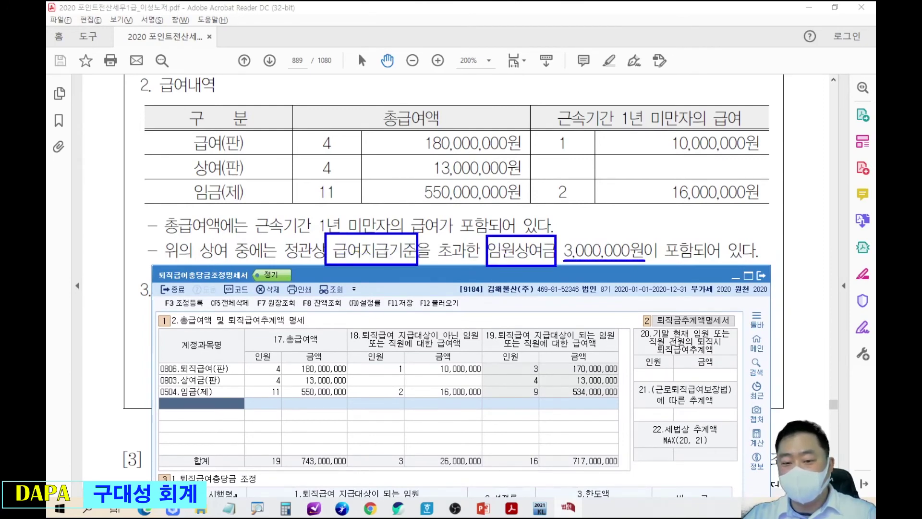
mouse_move(266, 371)
mouse_down()
mouse_move(350, 388)
mouse_move(402, 448)
mouse_up()
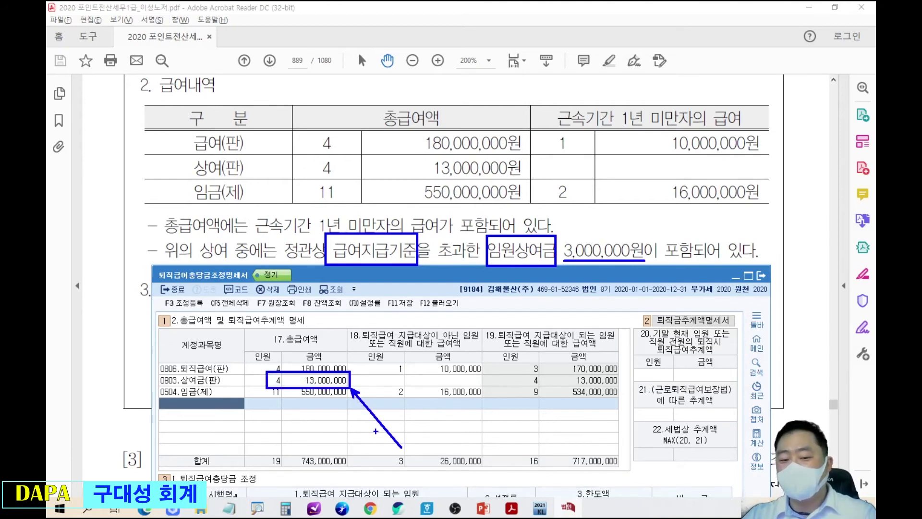
mouse_move(389, 372)
mouse_down()
mouse_move(485, 388)
mouse_move(538, 444)
mouse_up()
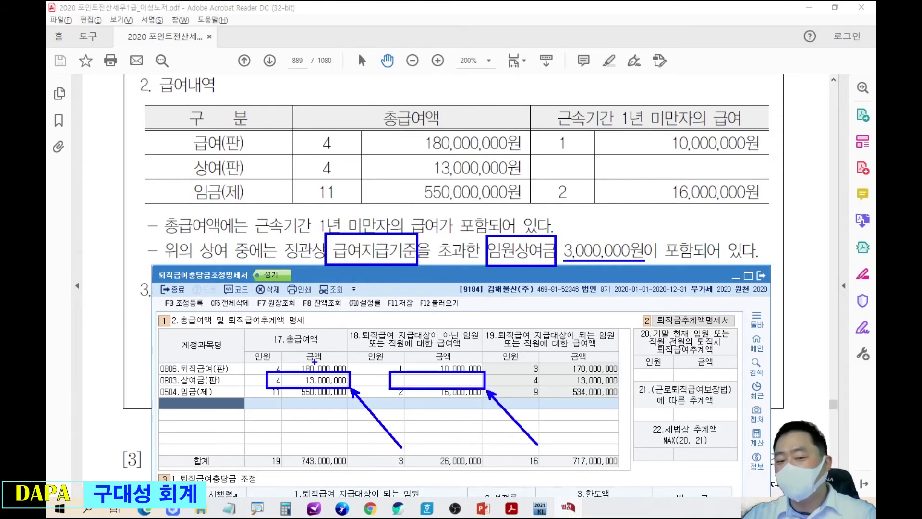
key(Escape)
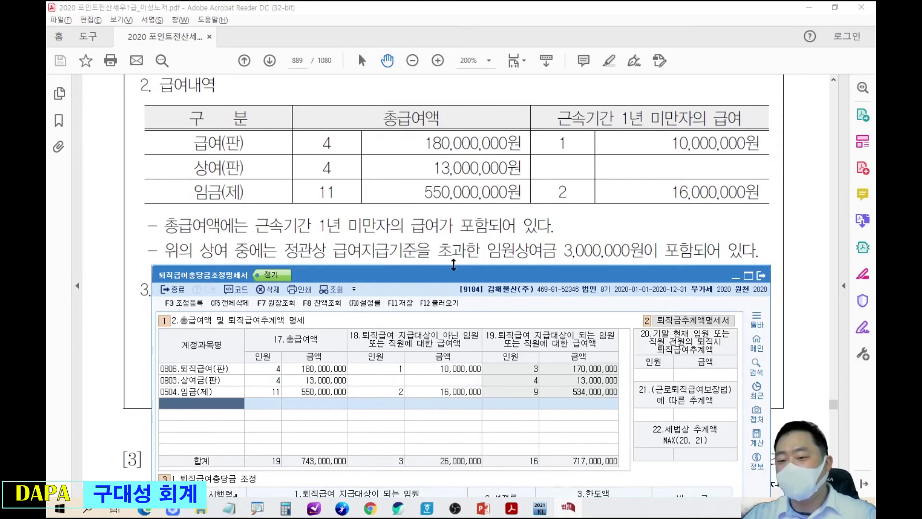
Set the 17.총급여액 amount of the 0803.상여금(판) row to 10,000,000.
mouse_move(455, 277)
mouse_down()
mouse_move(450, 287)
mouse_move(455, 278)
mouse_up()
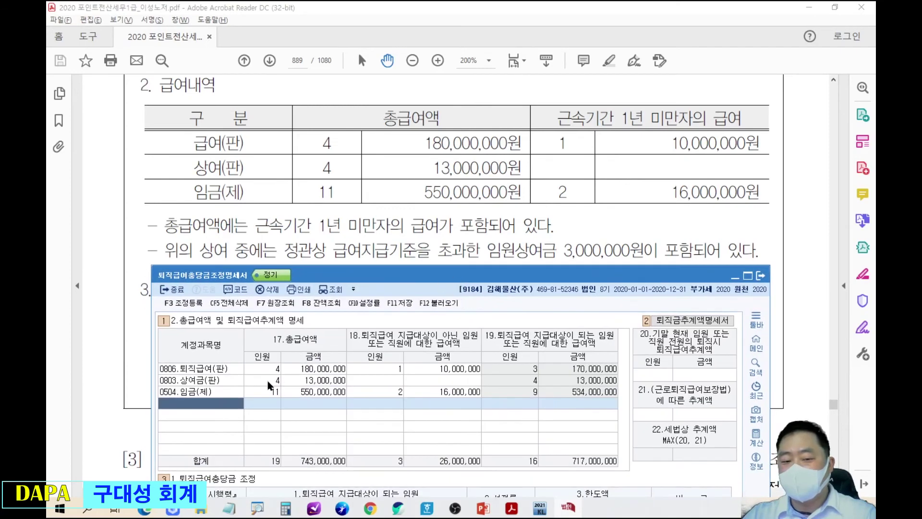
click(312, 382)
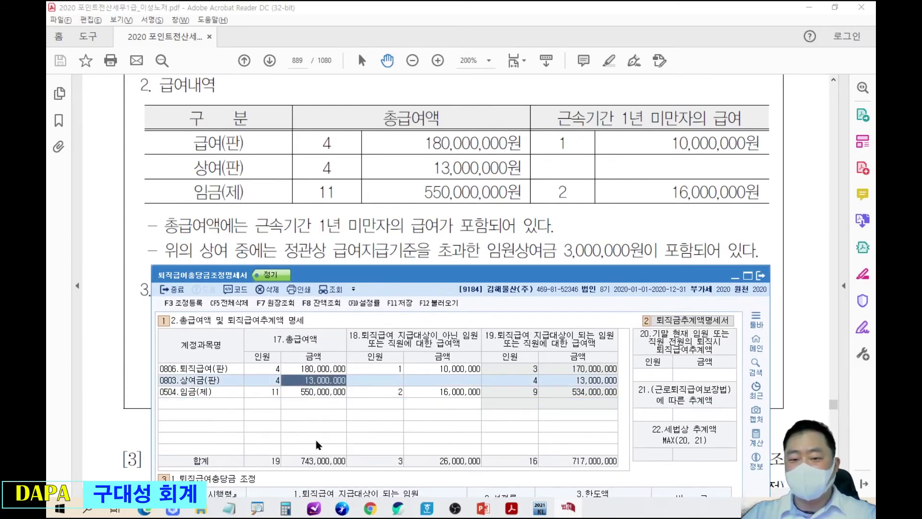
text(10000000)
key(Return)
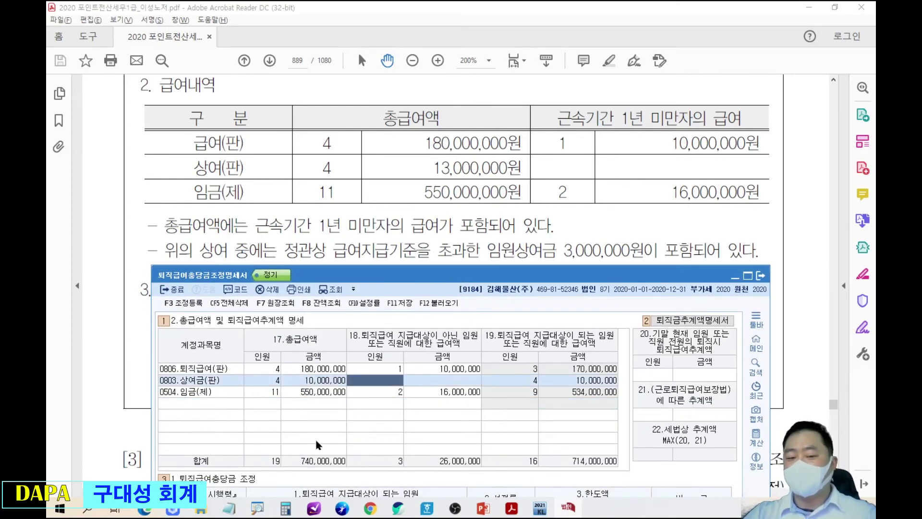
Register the 익금산입 및 손금불산입 adjustment 임원상여금한도초과 of 3,000,000 with the disposition 상여.
key(F3)
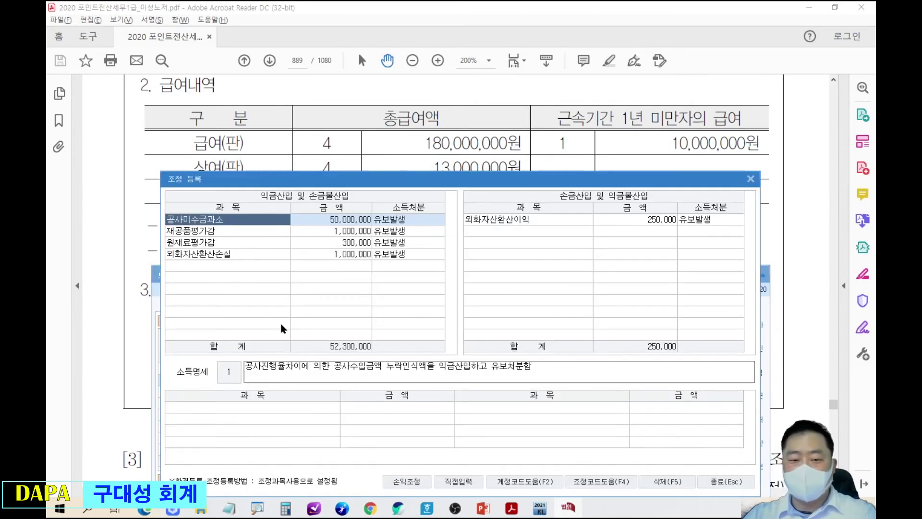
click(256, 265)
text(상여)
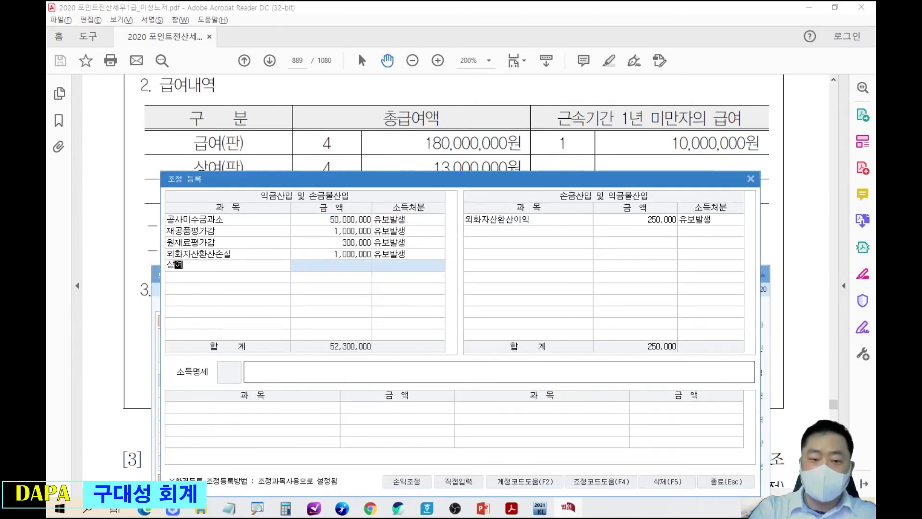
key(Return)
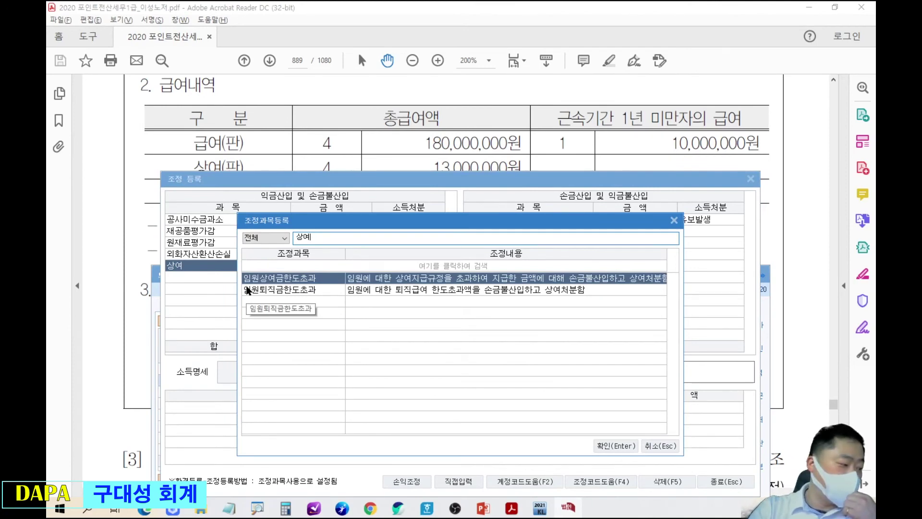
key(Return)
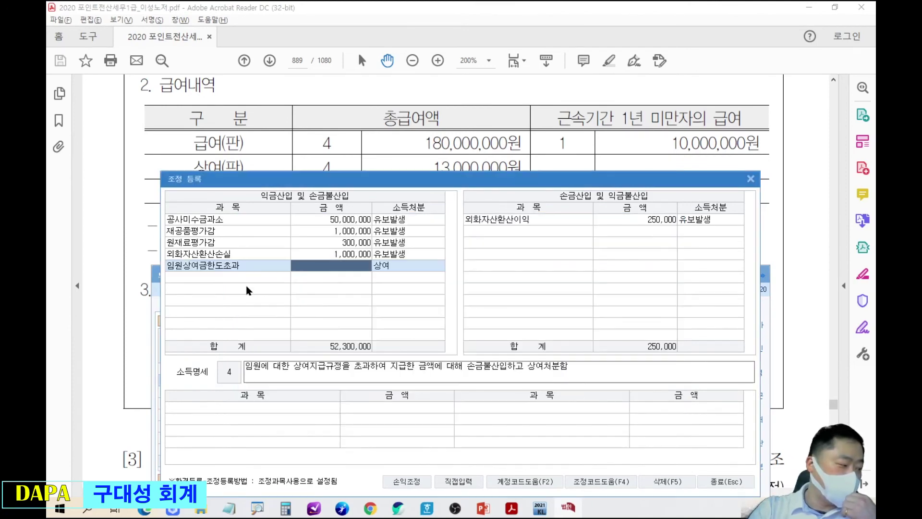
text(3000000)
key(Return)
key(Return)
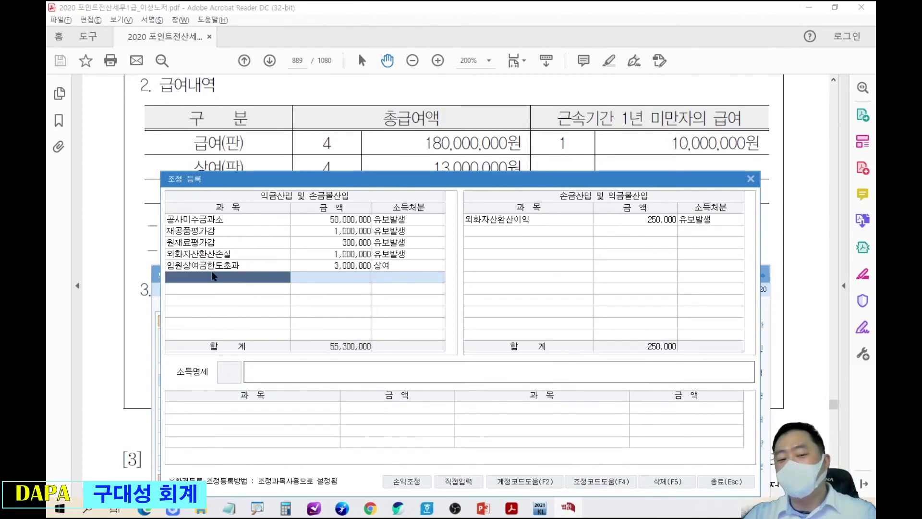
mouse_move(163, 255)
mouse_down()
mouse_move(237, 277)
mouse_move(409, 290)
mouse_up()
drag(349, 393, 348, 290)
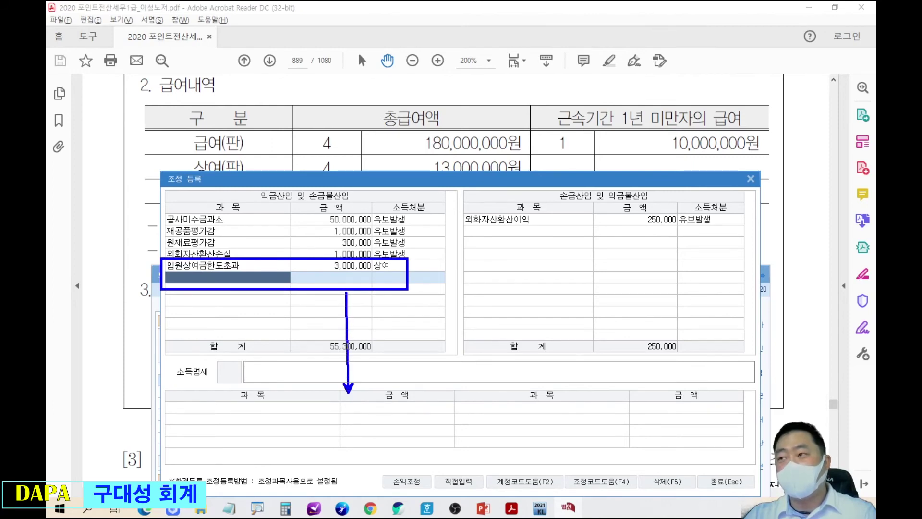
drag(172, 400, 441, 450)
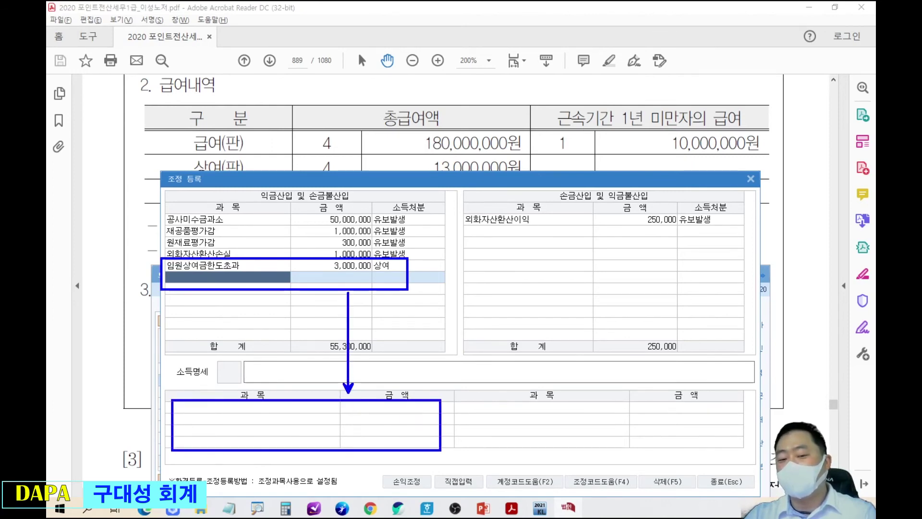
key(Escape)
key(Escape)
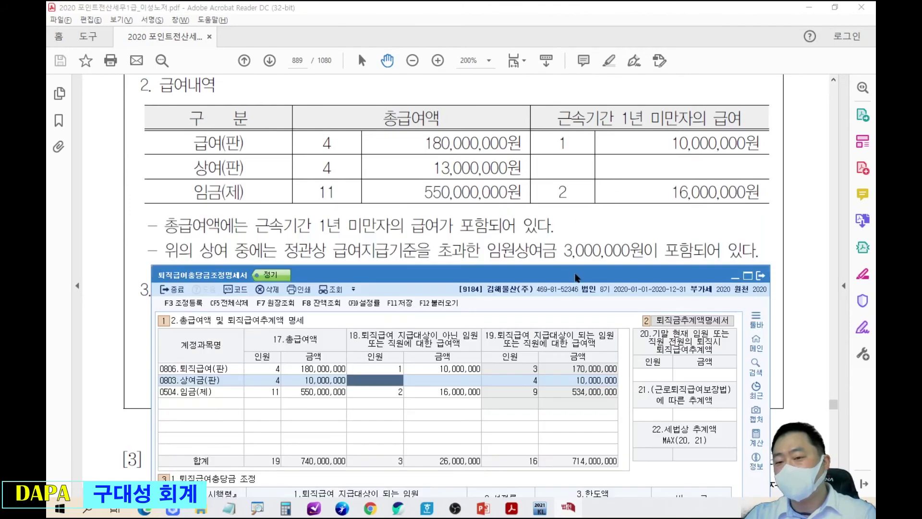
Enter the 추계액 from the PDF's 3. 기타 사항: 280,000,000 for item 20 and 300,000,000 for item 21.
drag(575, 272, 569, 357)
click(565, 319)
drag(562, 321, 549, 128)
key(alt+Tab)
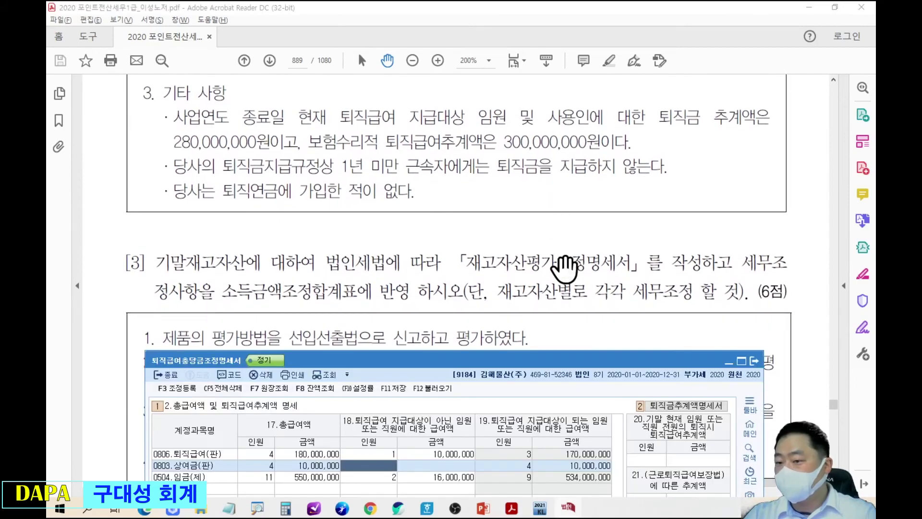
drag(572, 367, 580, 174)
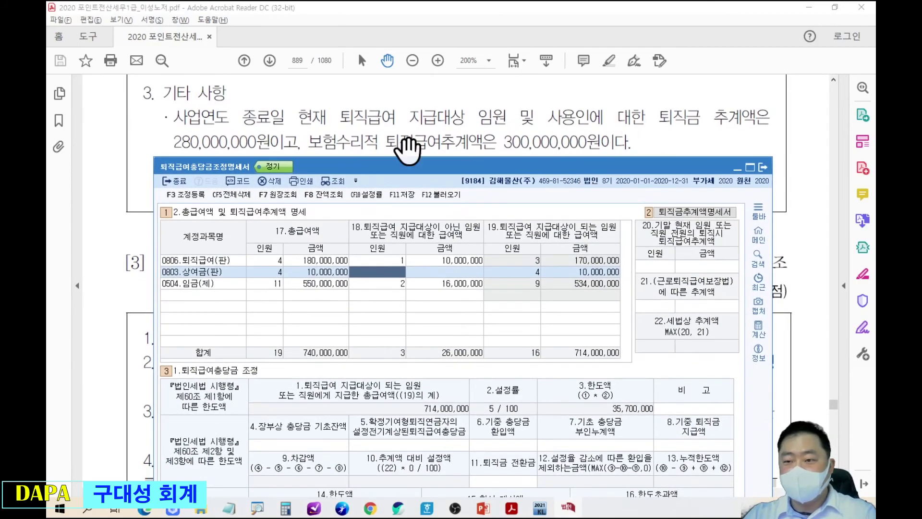
mouse_move(626, 216)
mouse_down()
mouse_move(721, 349)
mouse_move(739, 350)
mouse_move(600, 171)
mouse_up()
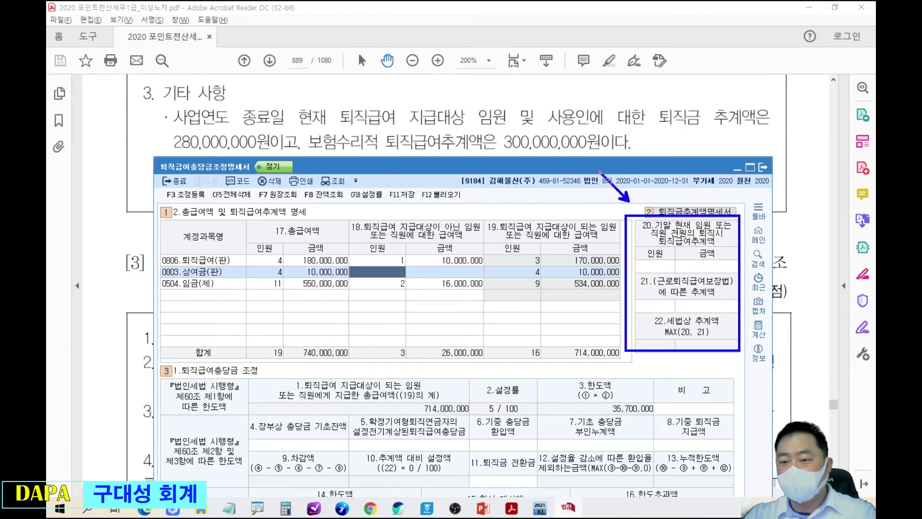
click(657, 266)
key(Return)
text(28)
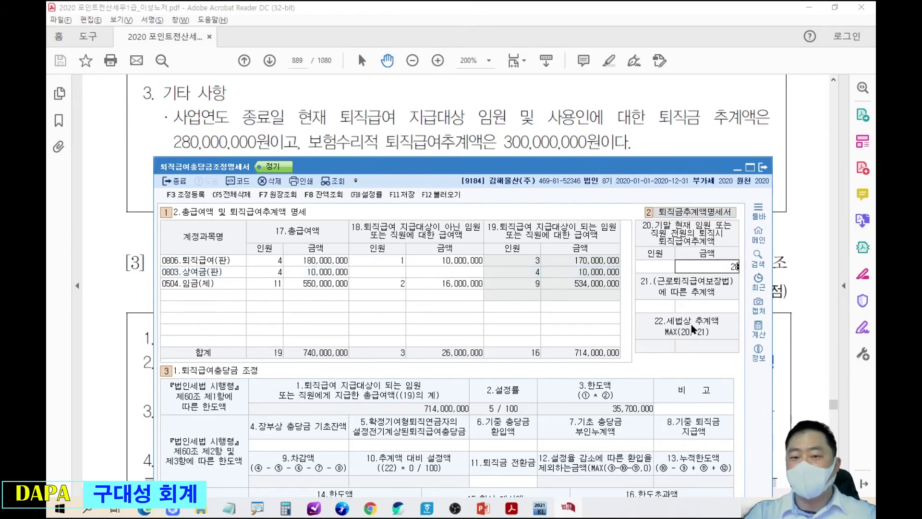
text(0,000,000)
key(Return)
text(300000000)
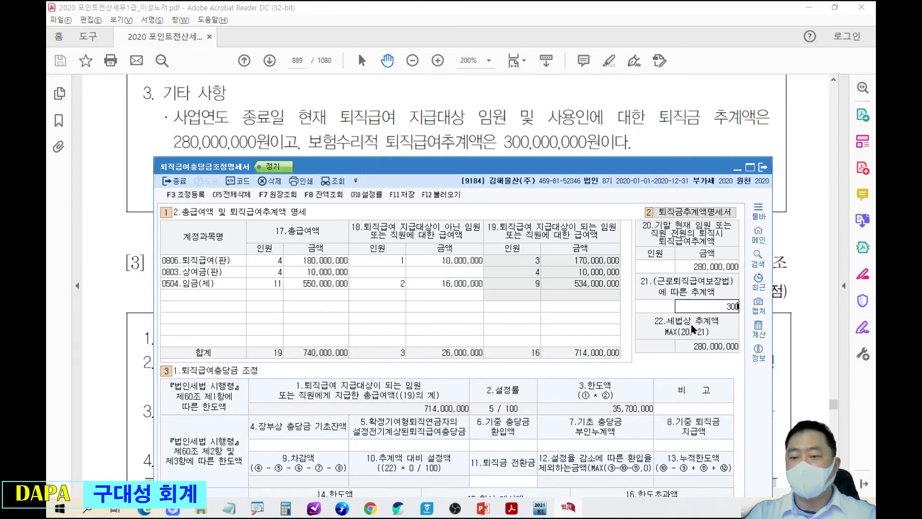
key(Return)
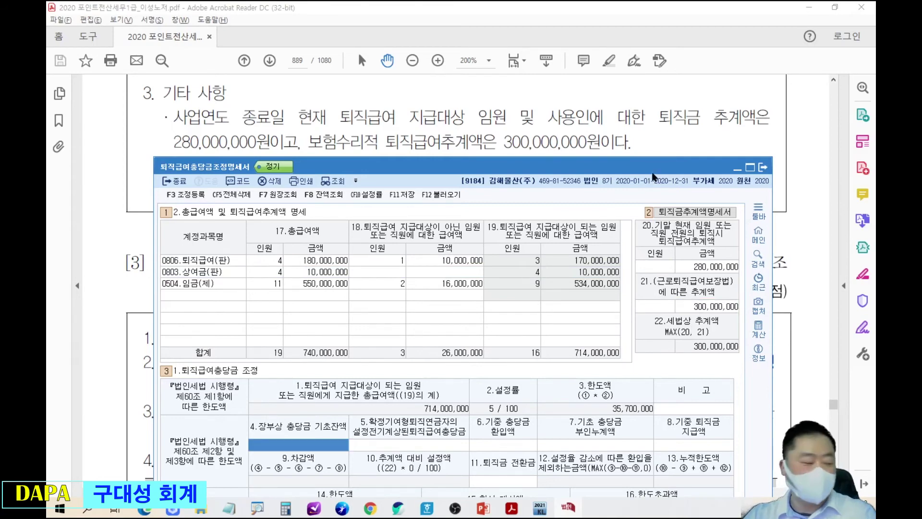
Using the PDF's 퇴직급여충당금 details, enter 25,000,000 as 4.장부상 충당금 기초잔액 and 500,000 as 7.기초 충당금 부인누계액.
drag(652, 171, 655, 211)
click(505, 122)
scroll(485, 261, up, 10)
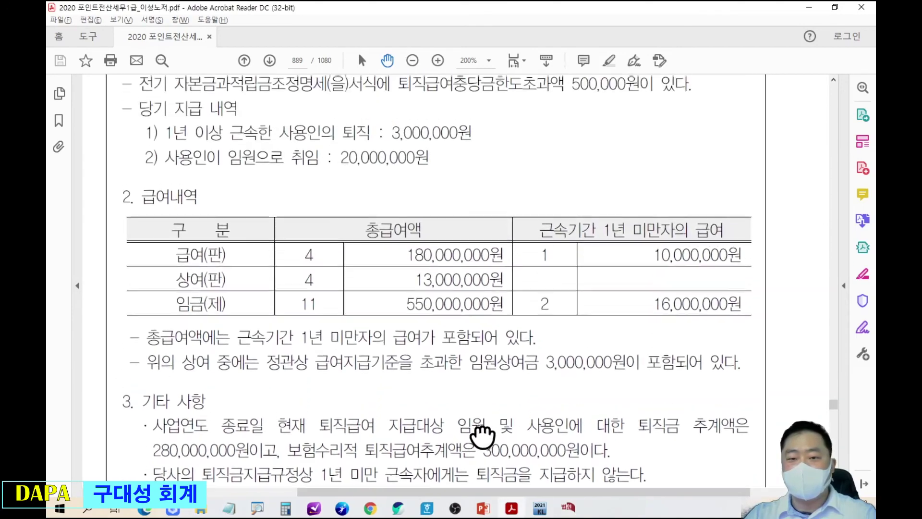
scroll(520, 257, up, 2)
key(alt+Tab)
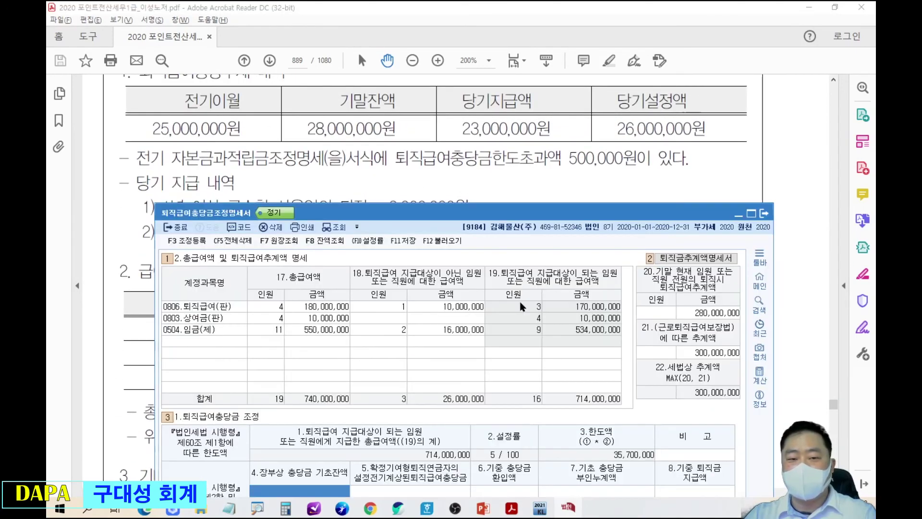
drag(521, 232, 531, 122)
key(alt+Tab)
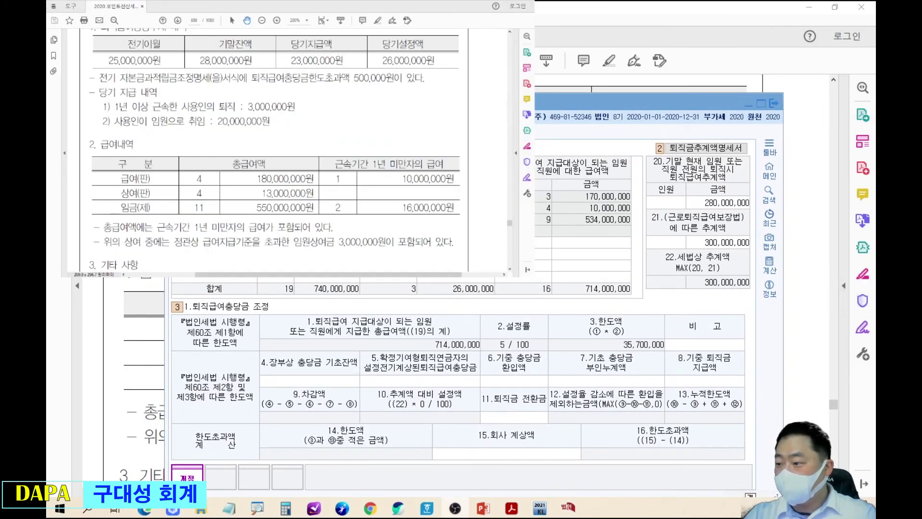
click(340, 375)
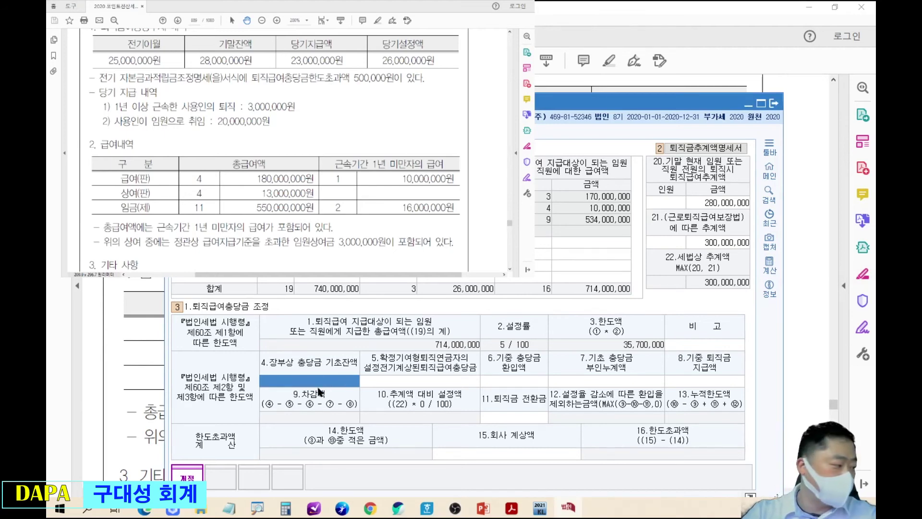
text(25000000)
key(Return)
key(Return)
key(Return)
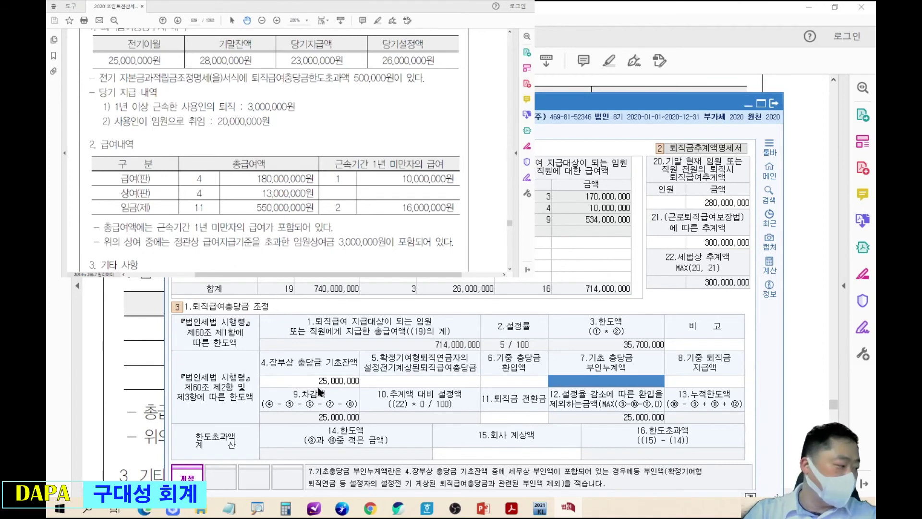
text(5000000)
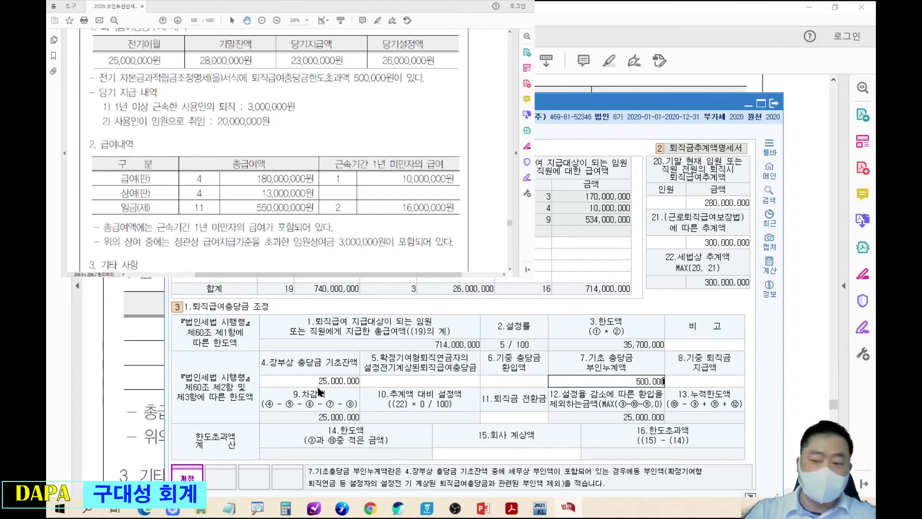
key(Return)
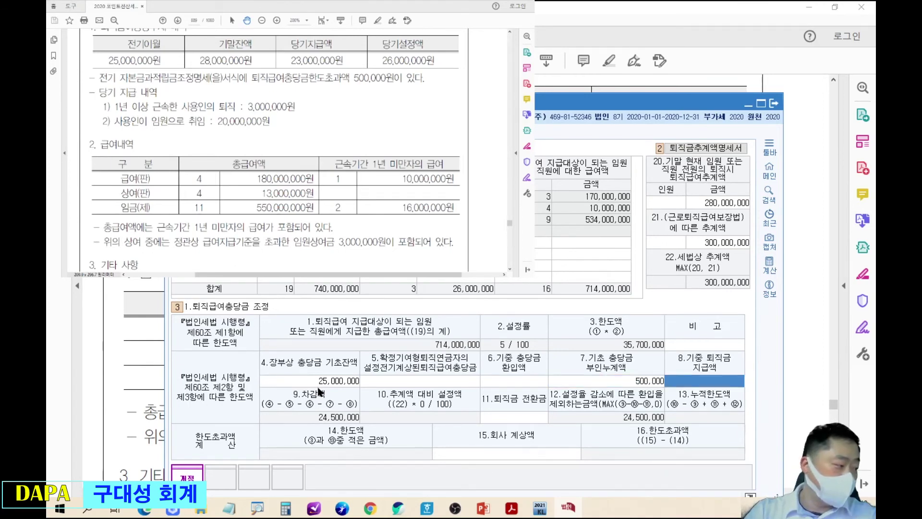
Enter 23,000,000 as 8.기중 퇴직금 지급액 and 26,000,000 as 15.회사 계상액.
text(23000000)
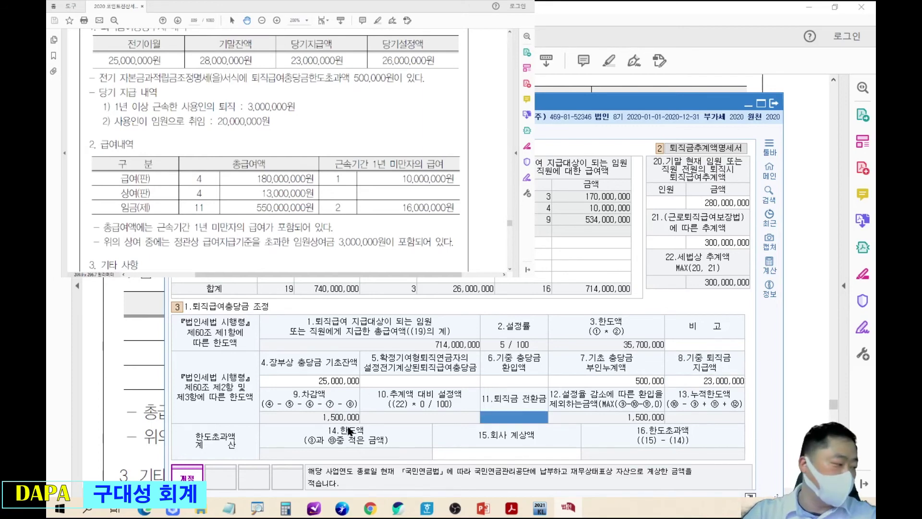
key(Return)
text(26000000)
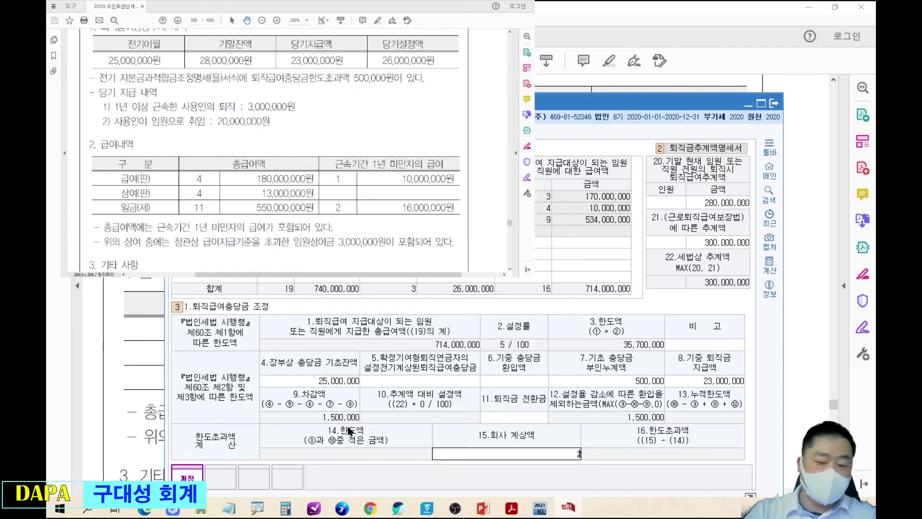
key(Return)
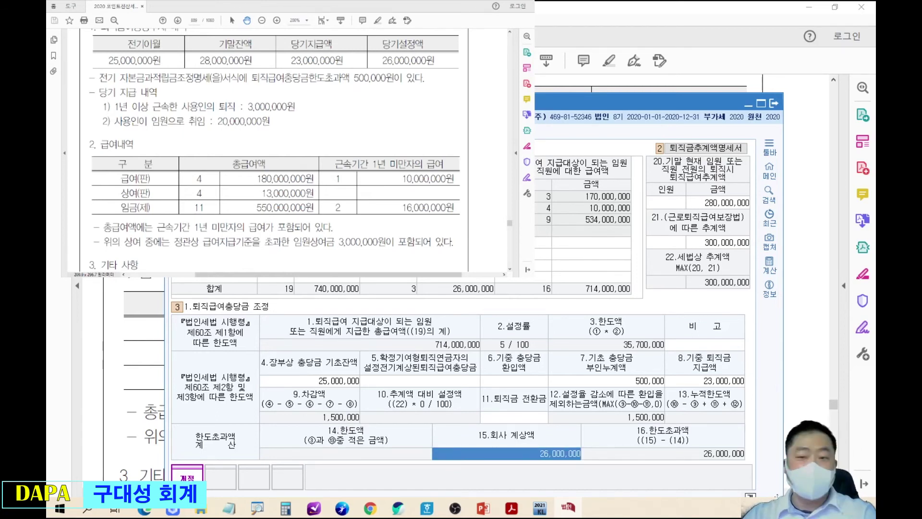
Check whether both items of the PDF's 당기 지급 내역 count as 기중 퇴직금 지급액.
drag(384, 102, 384, 108)
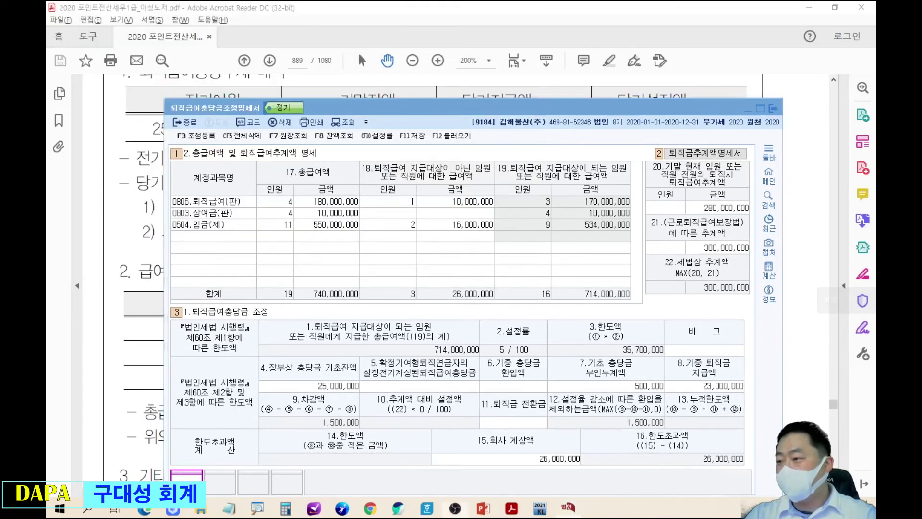
drag(587, 108, 568, 260)
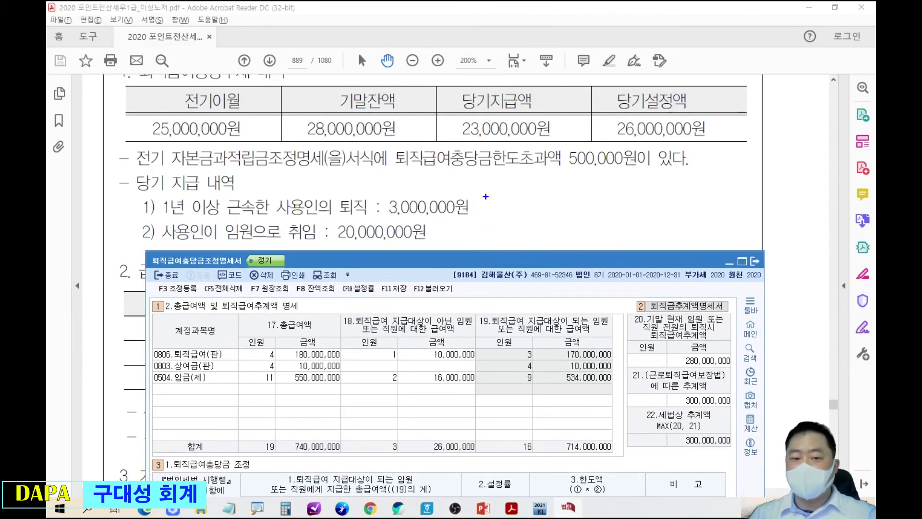
mouse_move(490, 193)
mouse_down()
mouse_move(489, 206)
mouse_move(512, 205)
mouse_up()
mouse_move(467, 224)
mouse_down()
mouse_move(473, 239)
mouse_move(514, 256)
mouse_move(474, 270)
mouse_up()
drag(536, 192, 565, 184)
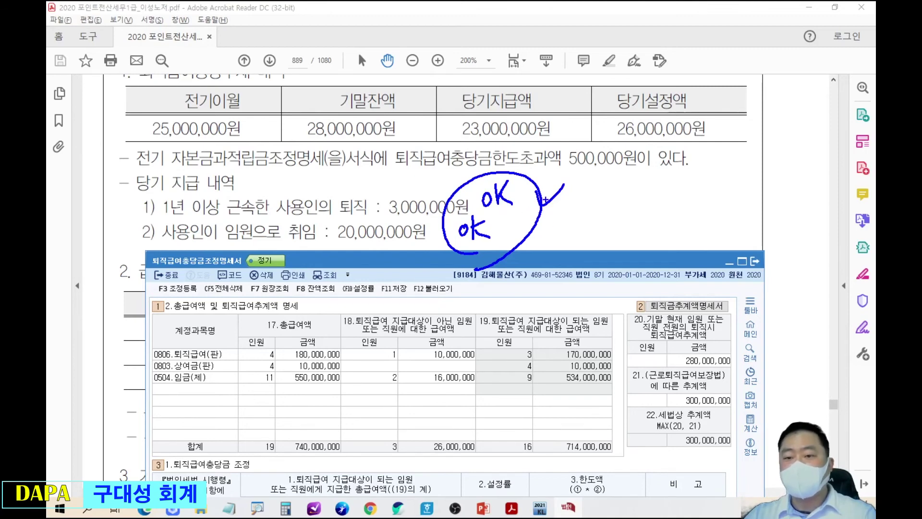
key(Escape)
mouse_move(596, 264)
mouse_down()
mouse_move(605, 63)
mouse_move(560, 190)
mouse_move(562, 217)
mouse_up()
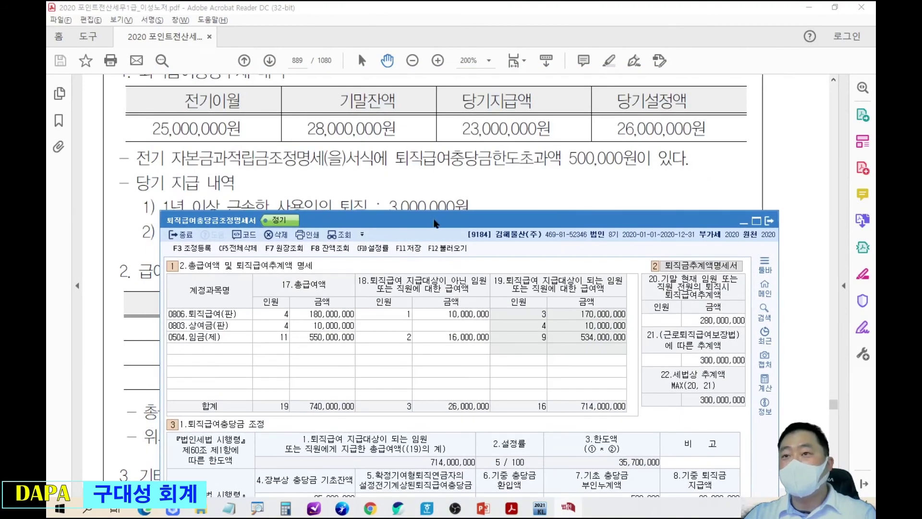
Register the 익금산입 및 손금불산입 adjustment 퇴직급여충당금한도초과 of 26,000,000 with the disposition 유보발생.
drag(489, 225, 492, 83)
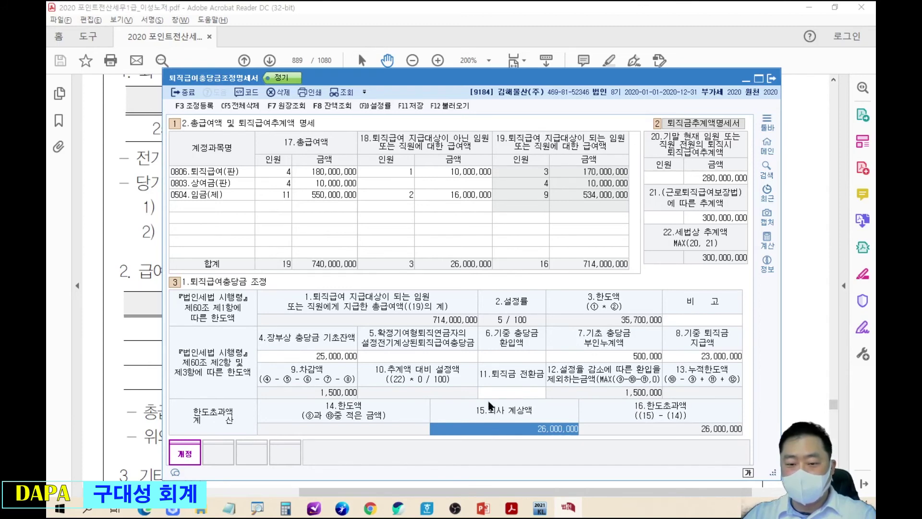
key(F3)
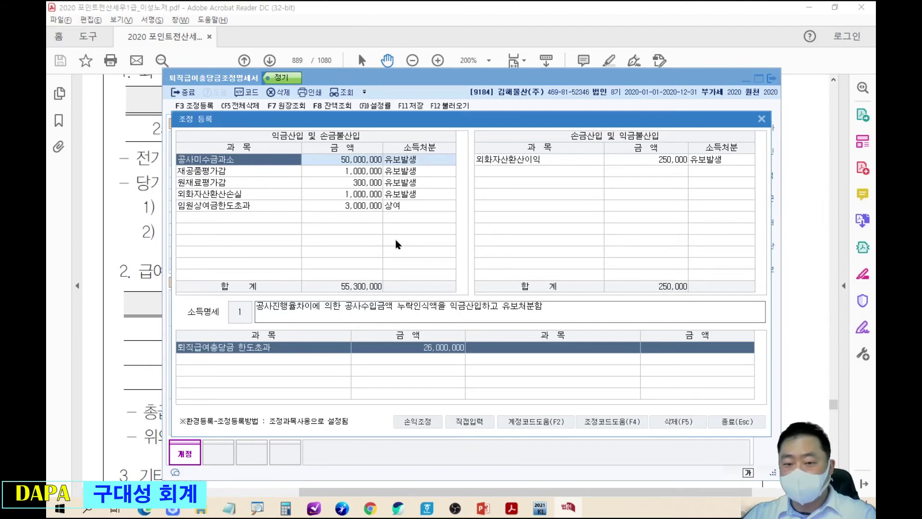
click(290, 217)
click(267, 217)
text(한도)
key(Down)
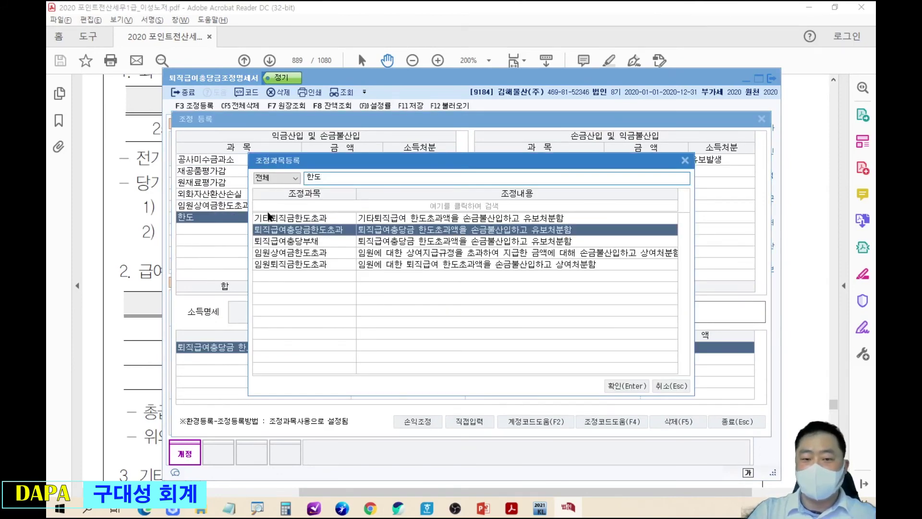
key(Return)
text(26000000)
key(Return)
key(Return)
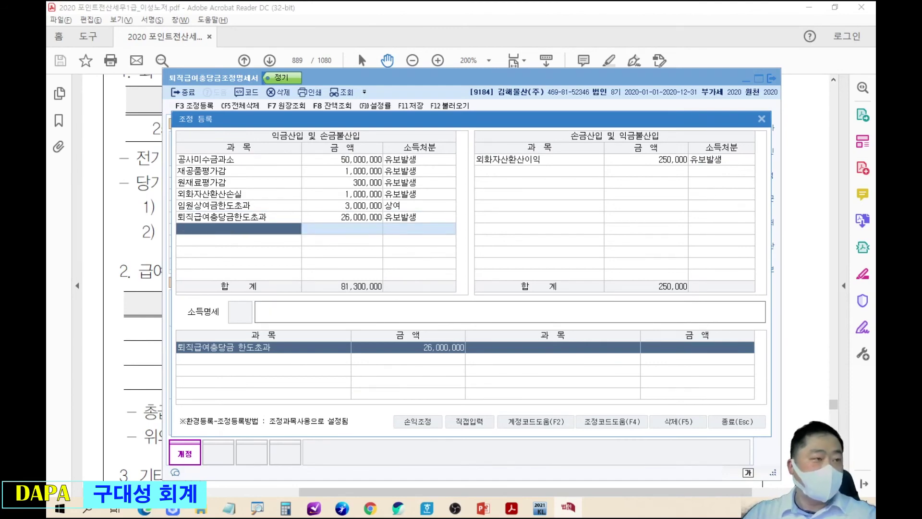
Switch to PowerPoint, start the slide show from the current slide and review the example 퇴직급여충당금조정명세서.
key(alt+Tab)
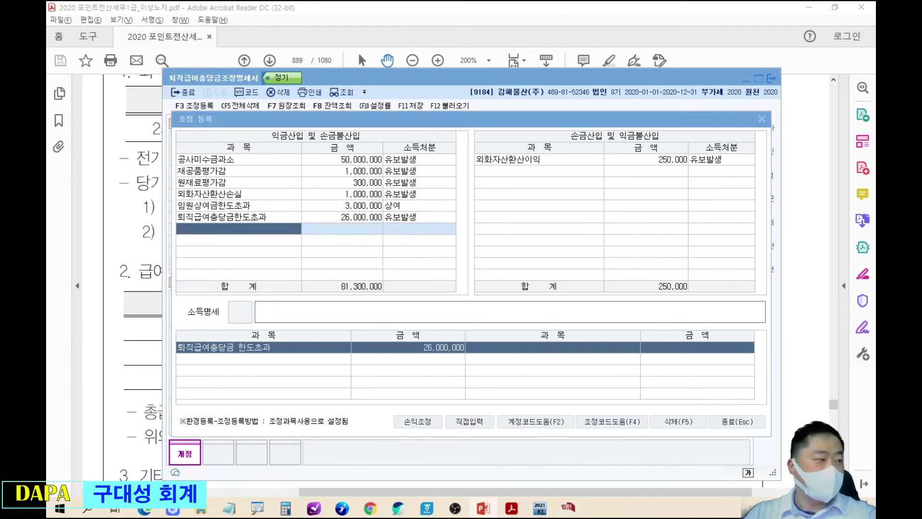
key(shift+F5)
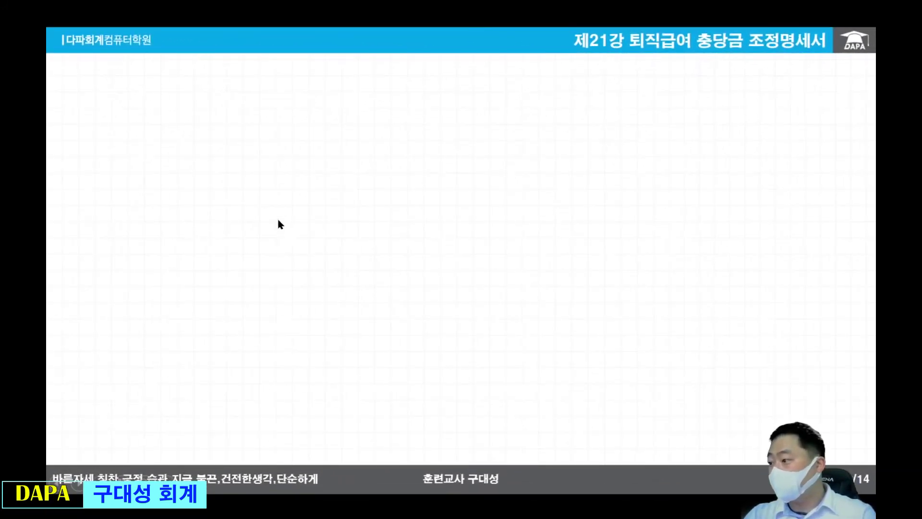
click(343, 218)
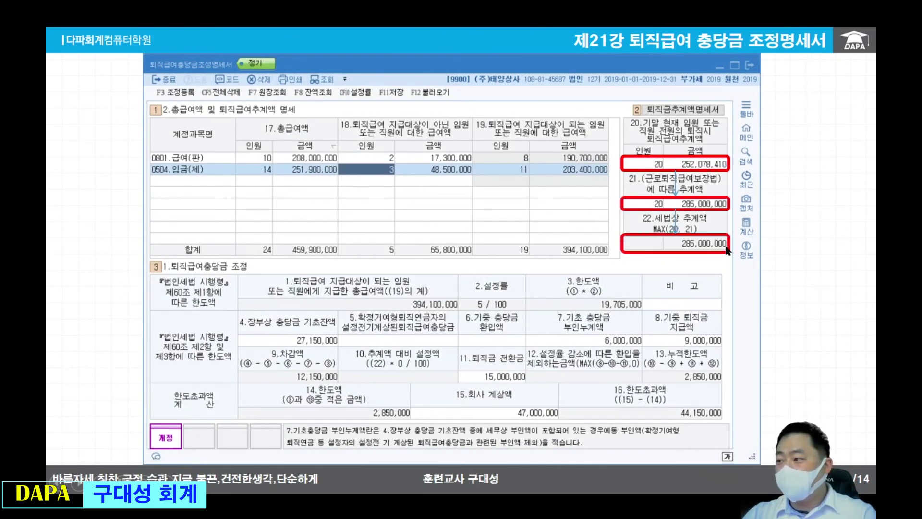
Advance the example slide to trace the 총급여액 total into item 1 and show the 잔액조회 callout.
click(426, 378)
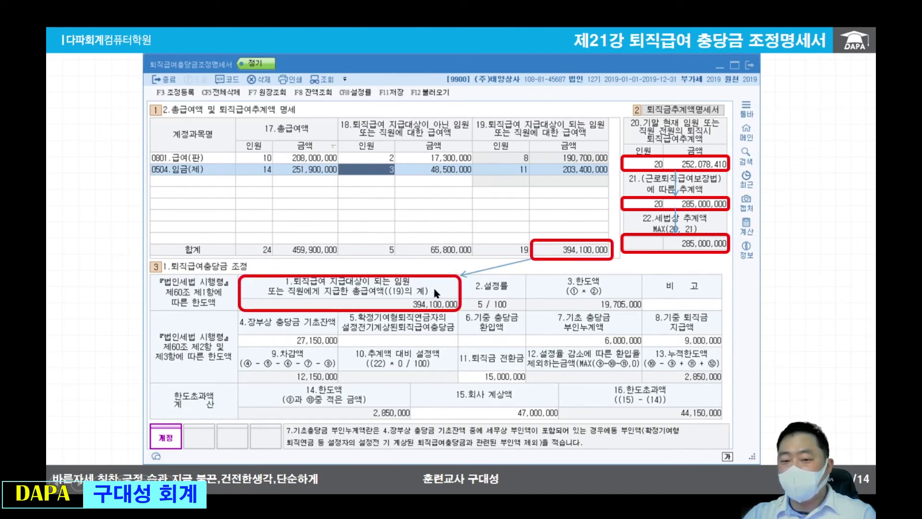
click(589, 262)
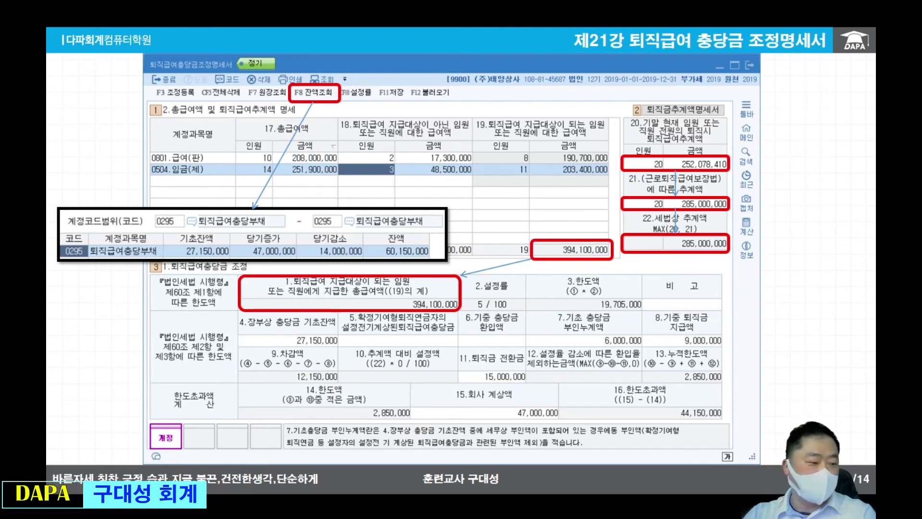
Switch to KcLep, close the 조정 등록 window and run 잔액조회 for account 0295 퇴직급여충당부채 as both start and end code.
key(alt+Tab)
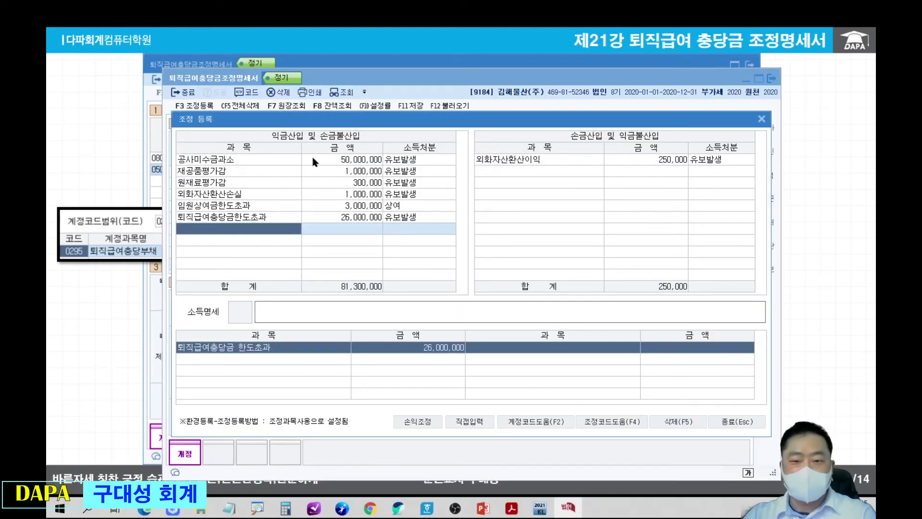
click(762, 119)
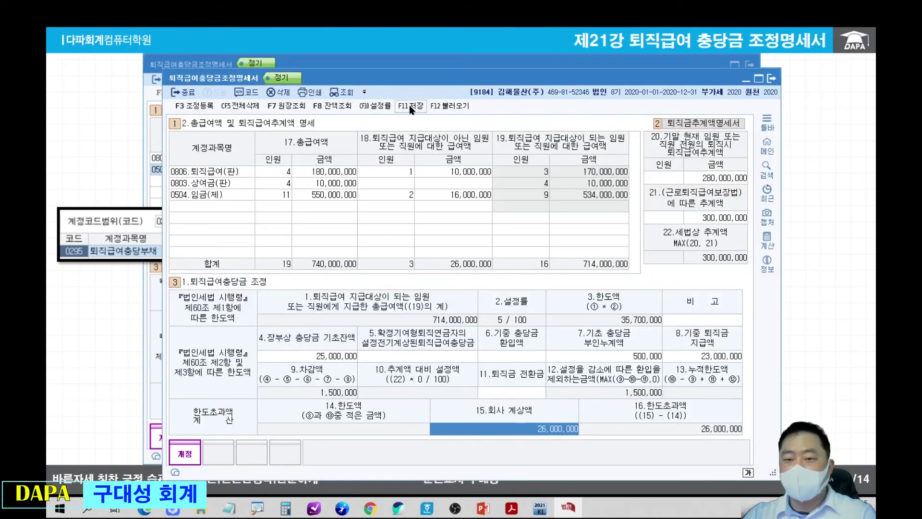
click(337, 109)
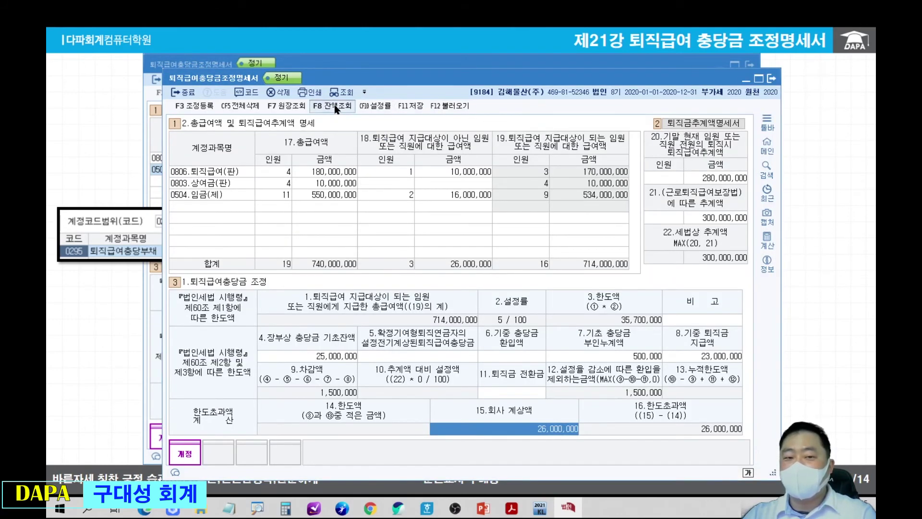
text(퇴직)
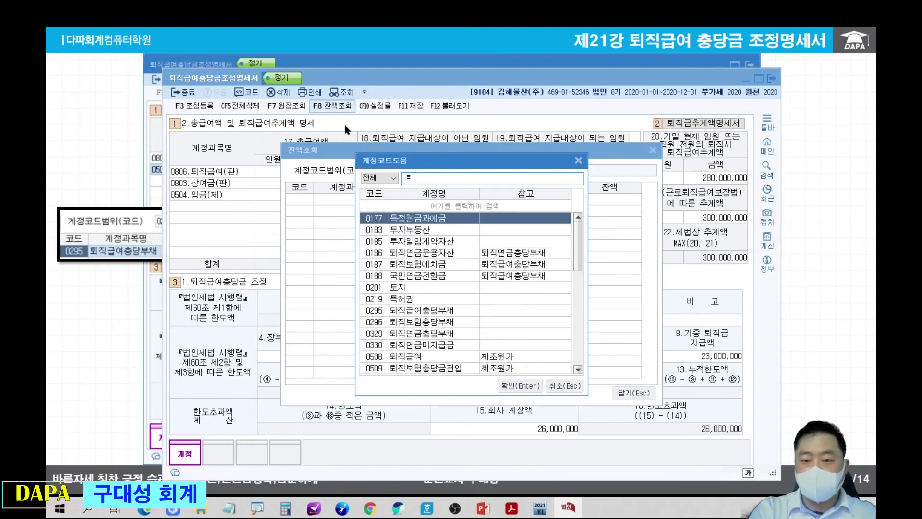
key(Down)
key(Down)
key(Down)
key(Down)
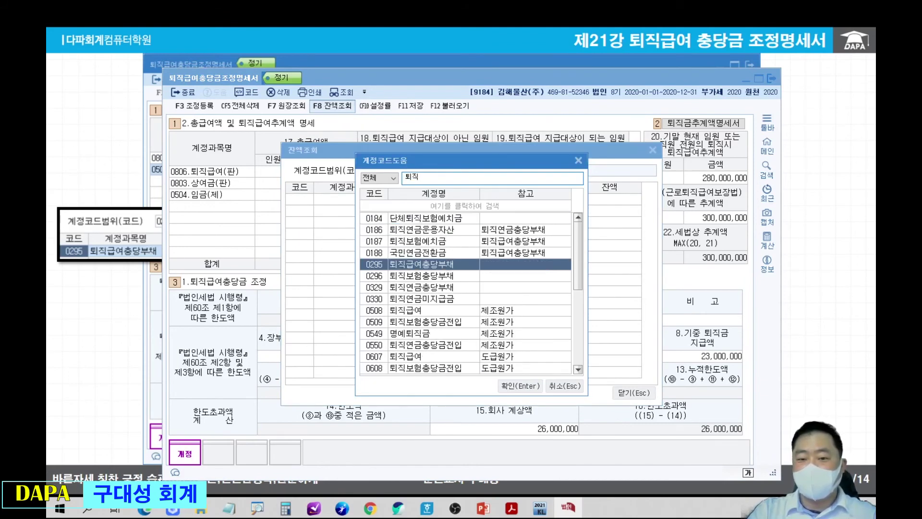
key(Return)
text(29)
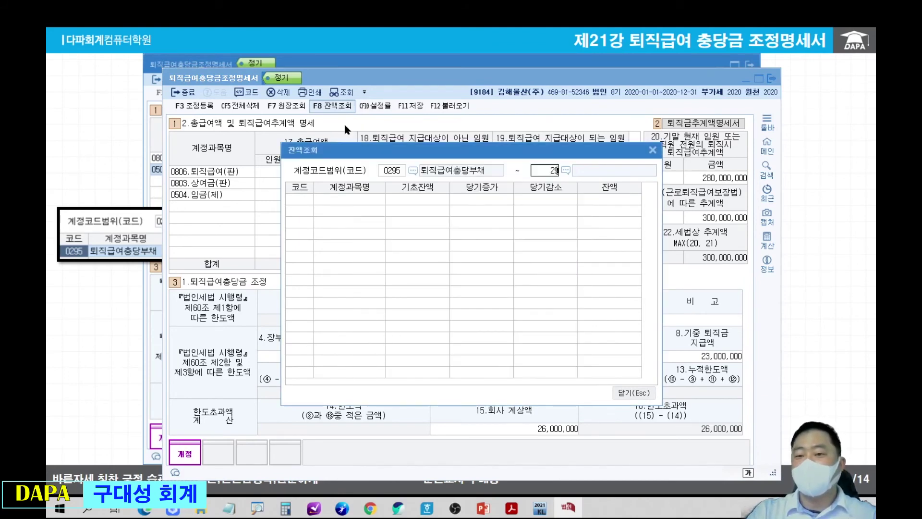
text(5)
key(Return)
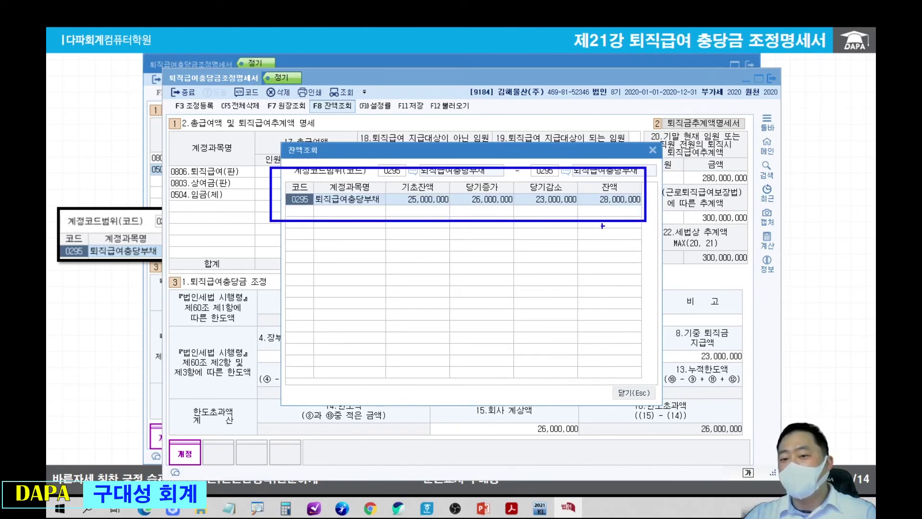
Point out 기초잔액, 당기증가 and 당기감소 with arrows on the balance inquiry, cross out 잔액, and clear the markings.
drag(418, 211, 360, 320)
drag(497, 211, 508, 263)
drag(563, 212, 603, 330)
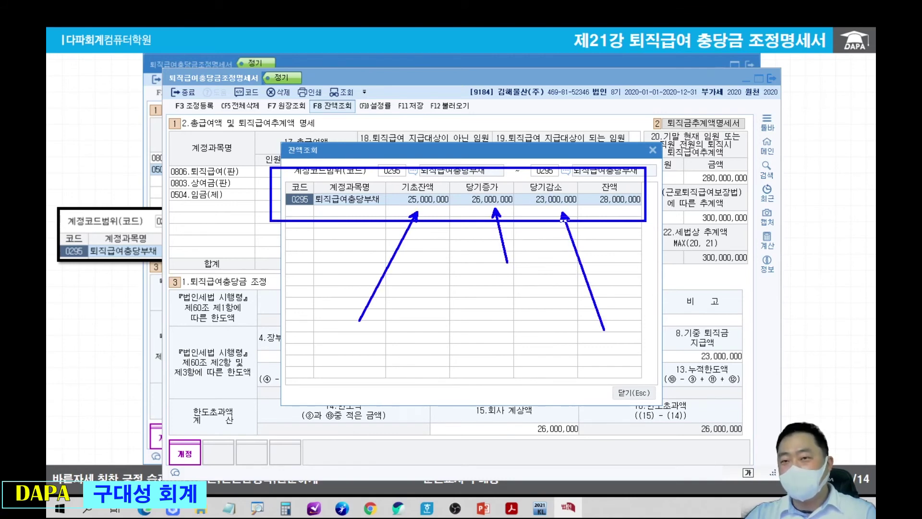
drag(634, 179, 601, 229)
drag(592, 173, 638, 248)
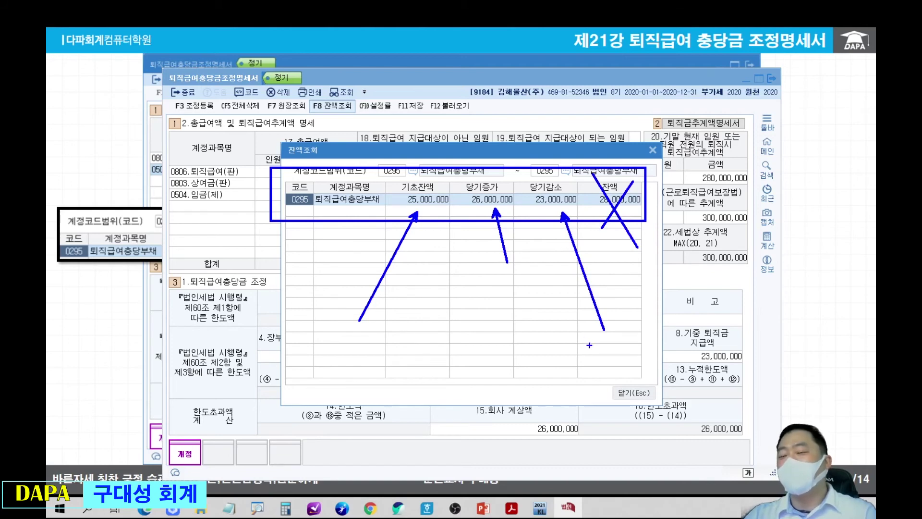
key(Escape)
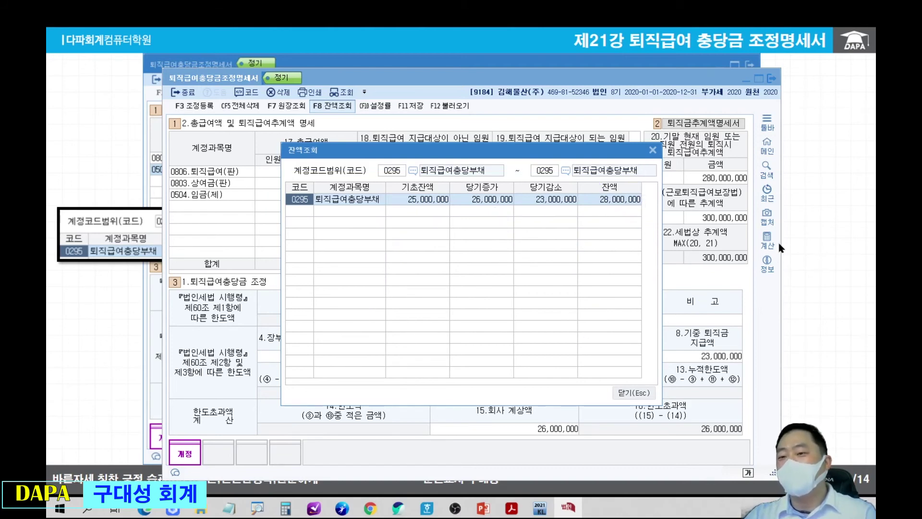
Return to the slide show and review the example's balance links and 조정 등록, then the 주의 slide's notes on 급여지급규정 초과금액.
key(Right)
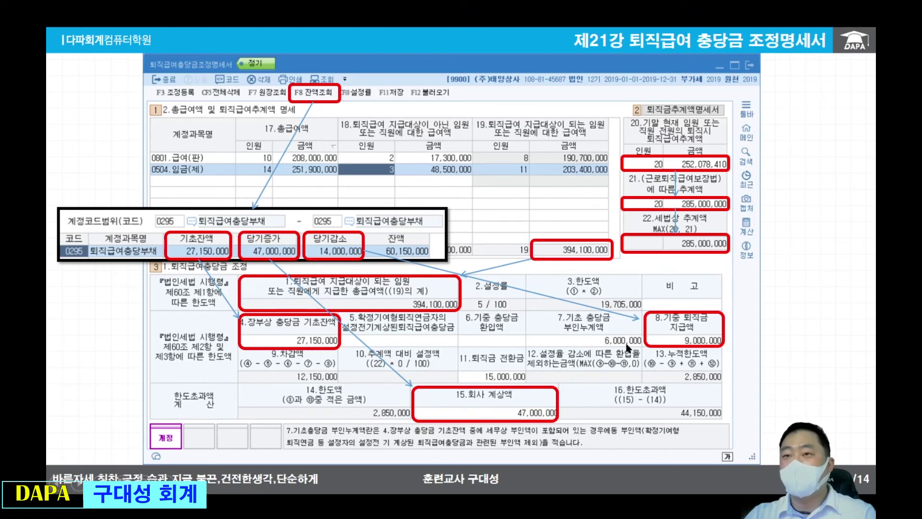
click(639, 372)
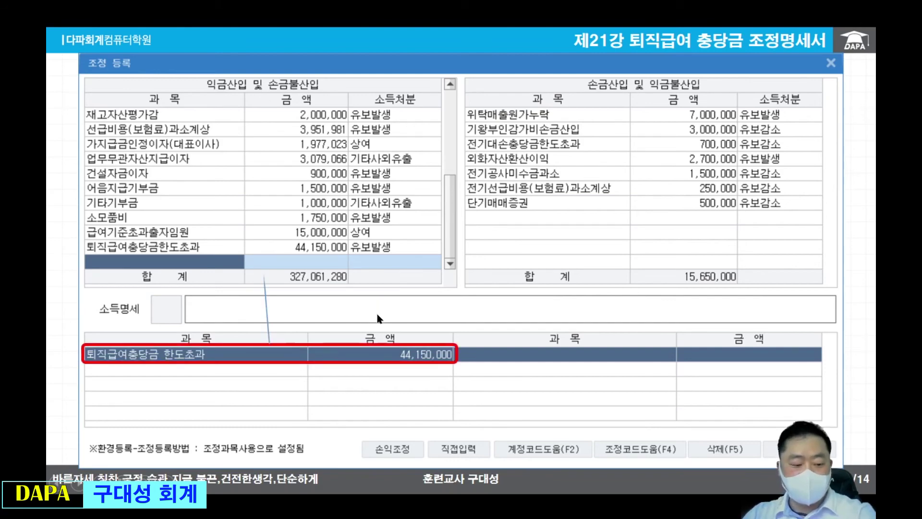
click(424, 349)
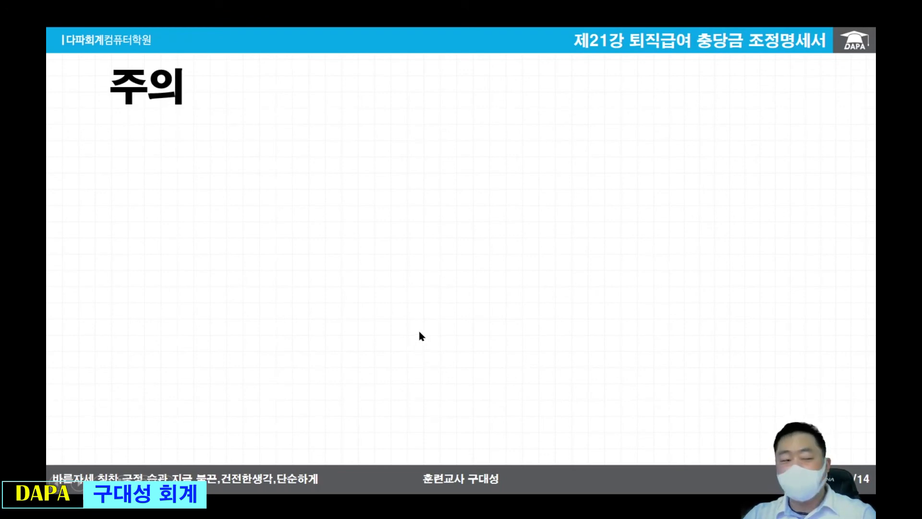
click(419, 330)
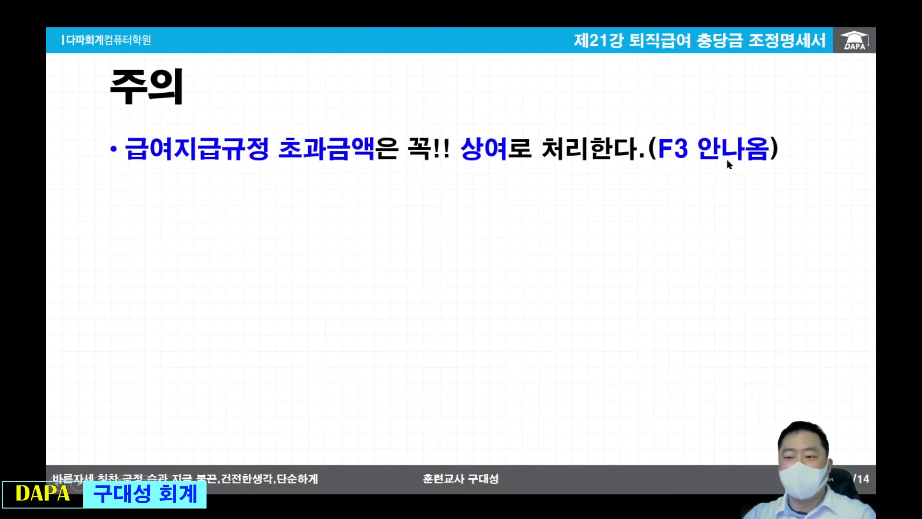
click(665, 169)
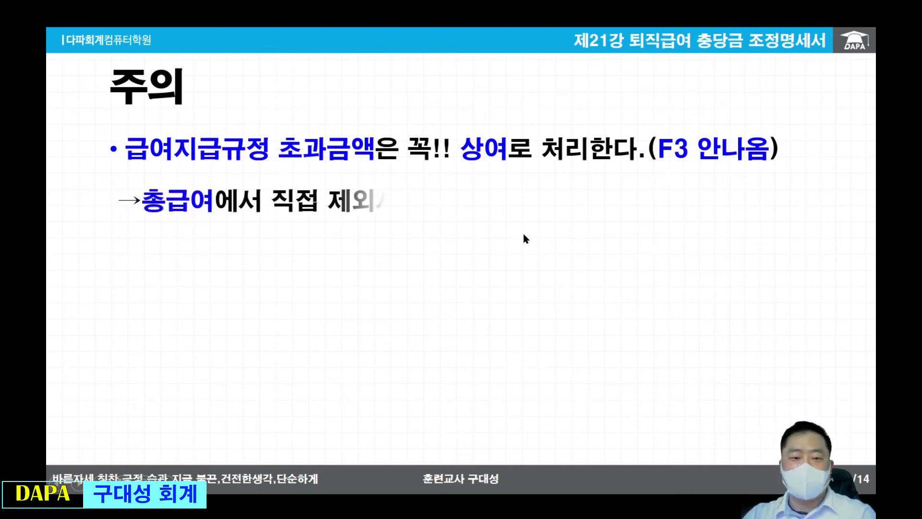